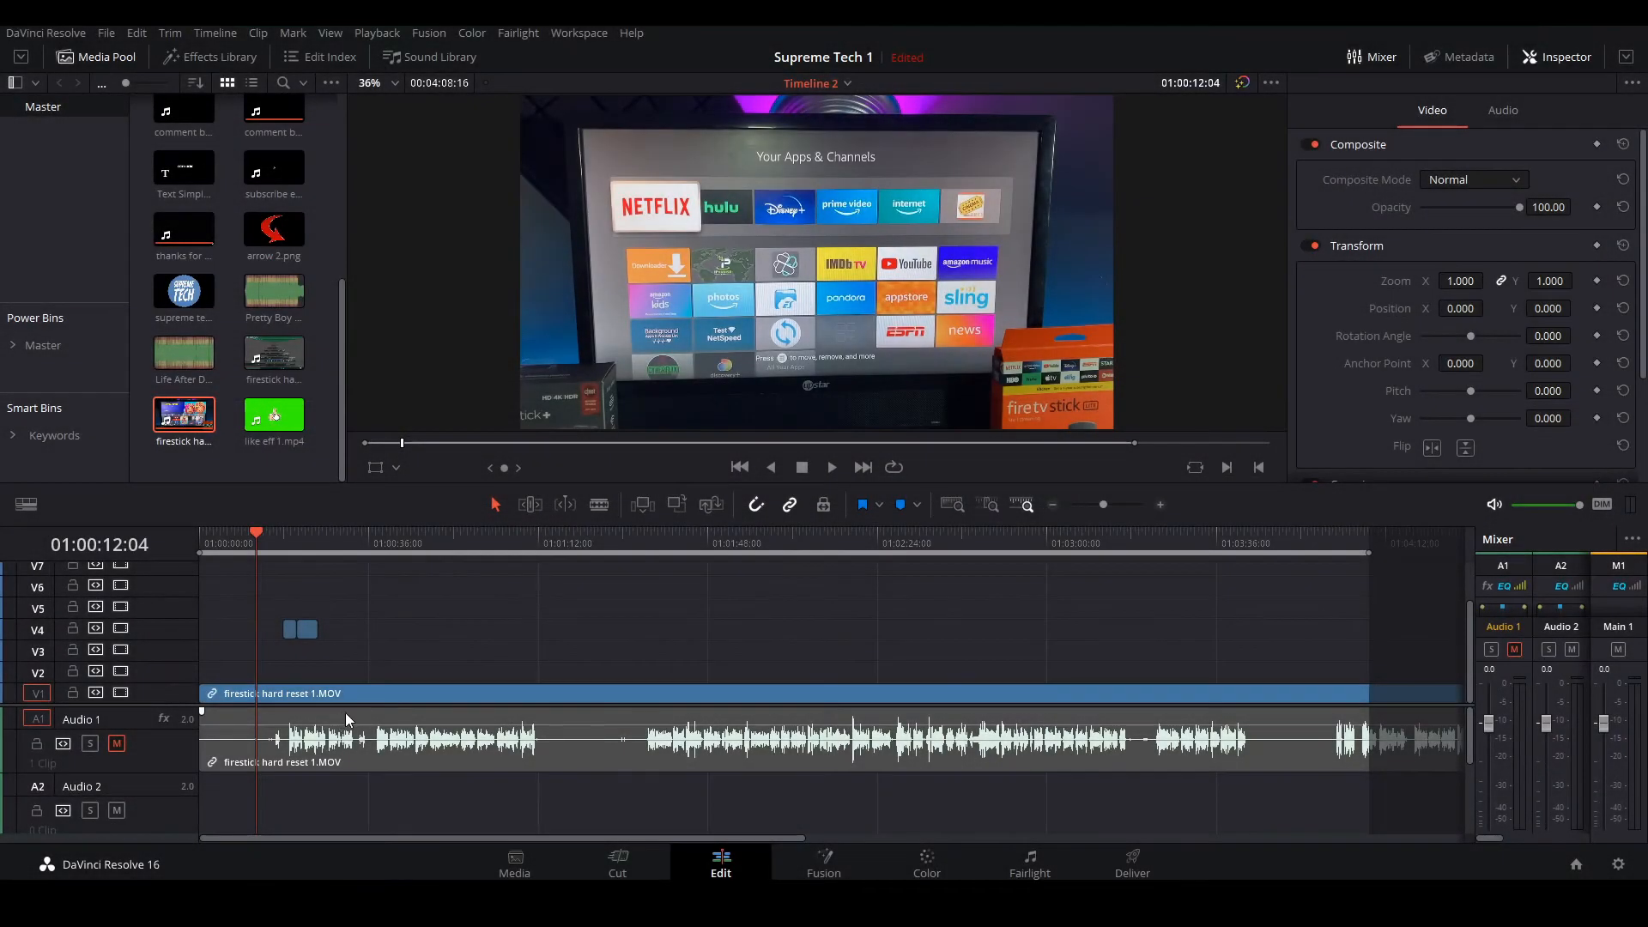
Step: Place the green-screen clip like eff 1.mp4 on track V4 at about 36 seconds and play it back
{"action": "left_click", "coordinate": [278, 476]}
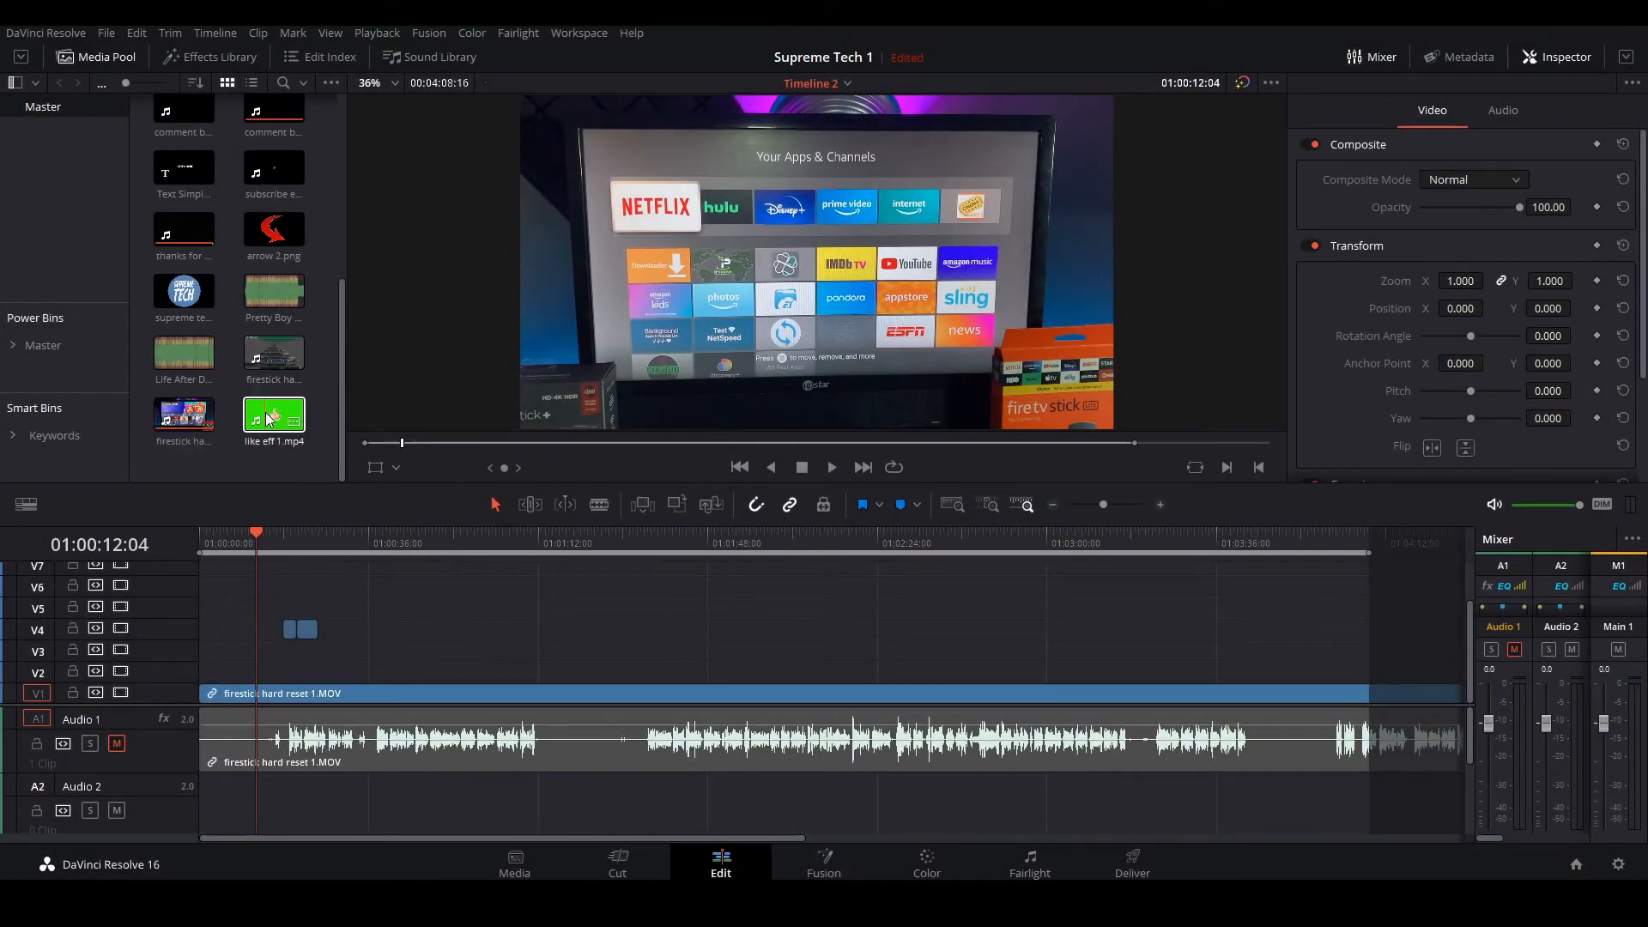
{"action": "left_click_drag", "start_coordinate": [269, 419], "coordinate": [371, 626]}
{"action": "left_click", "coordinate": [372, 541]}
{"action": "key", "text": "space"}
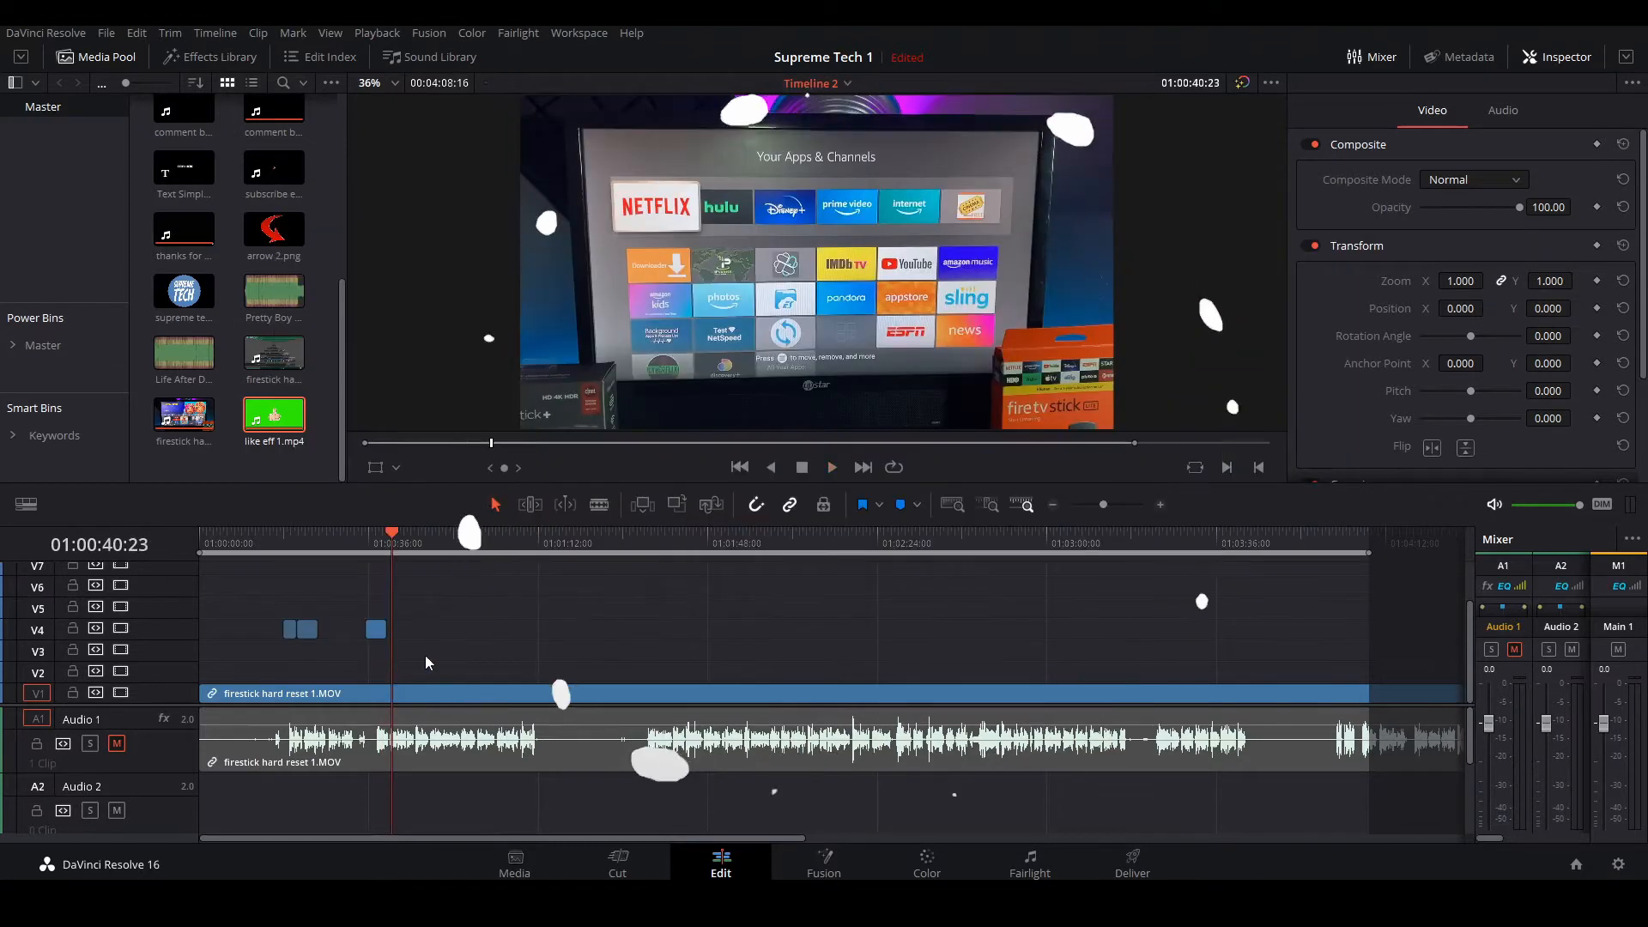
Step: Play back the existing thumbs-up overlay on track V4 from about 01:00:20
{"action": "left_click", "coordinate": [299, 550]}
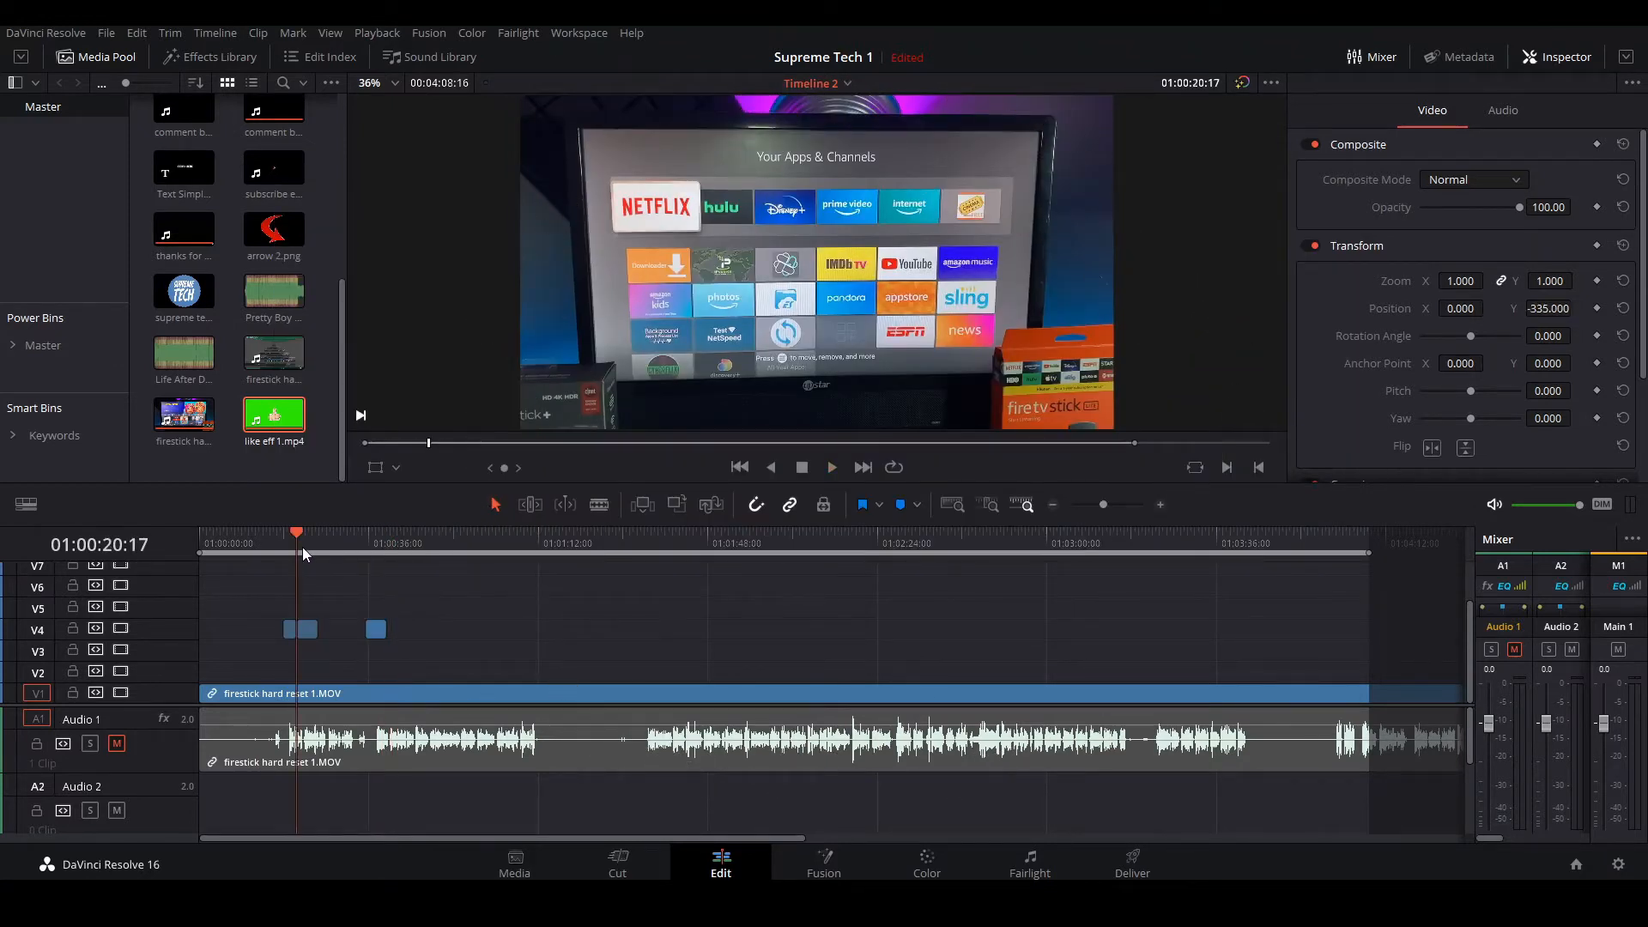
{"action": "key", "text": "space"}
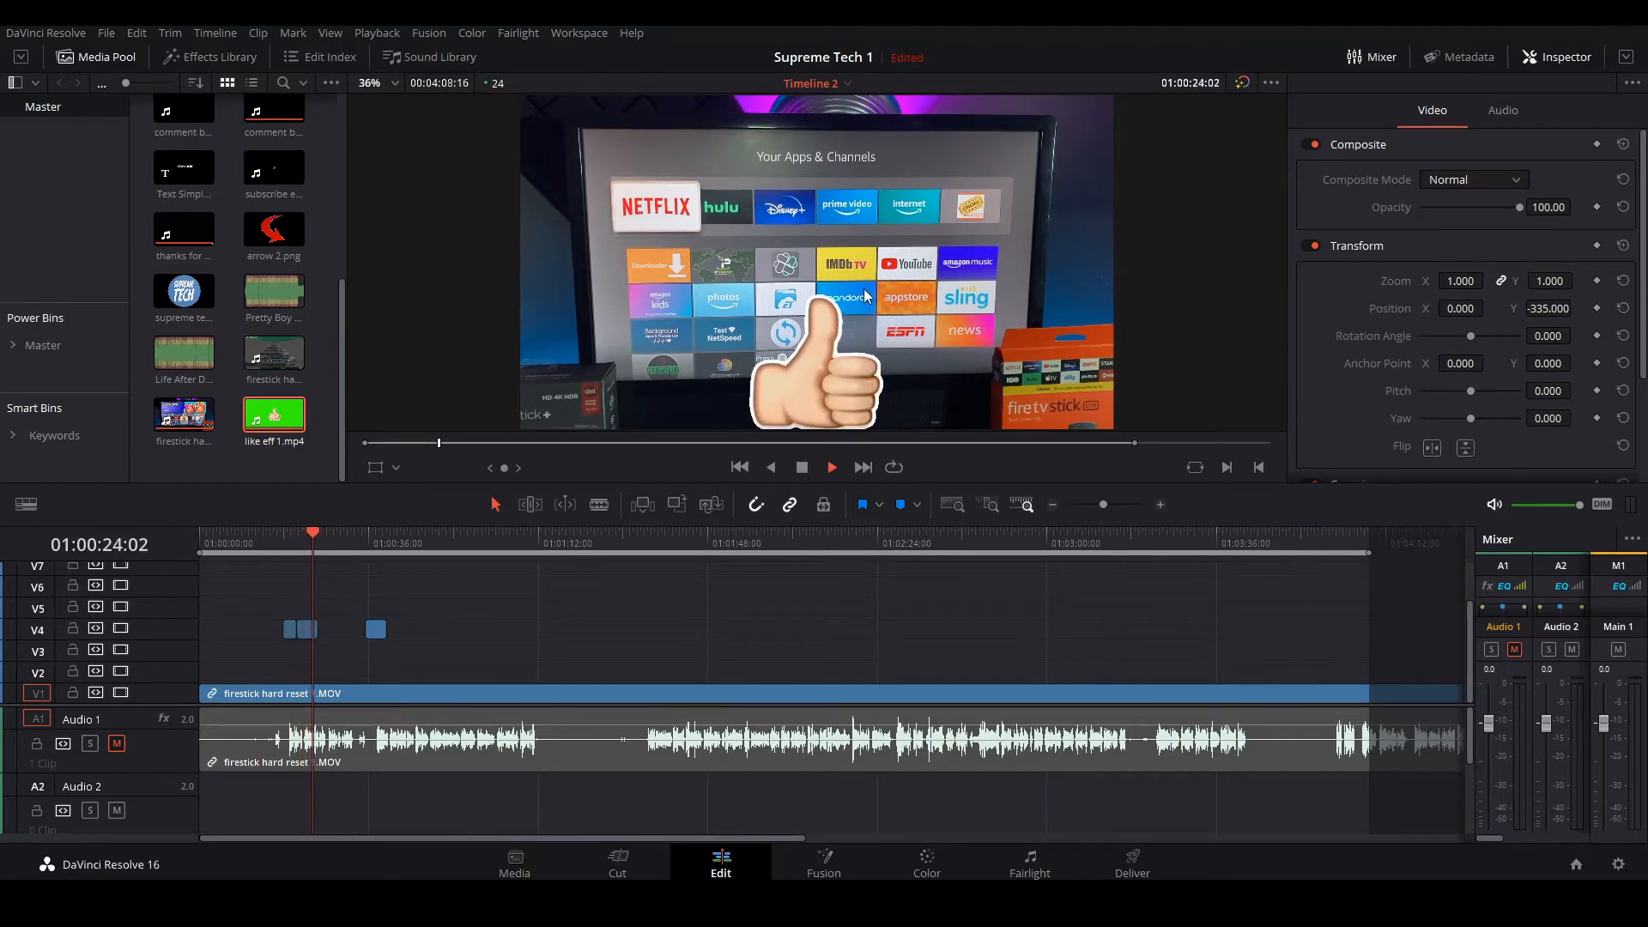
{"action": "key", "text": "space"}
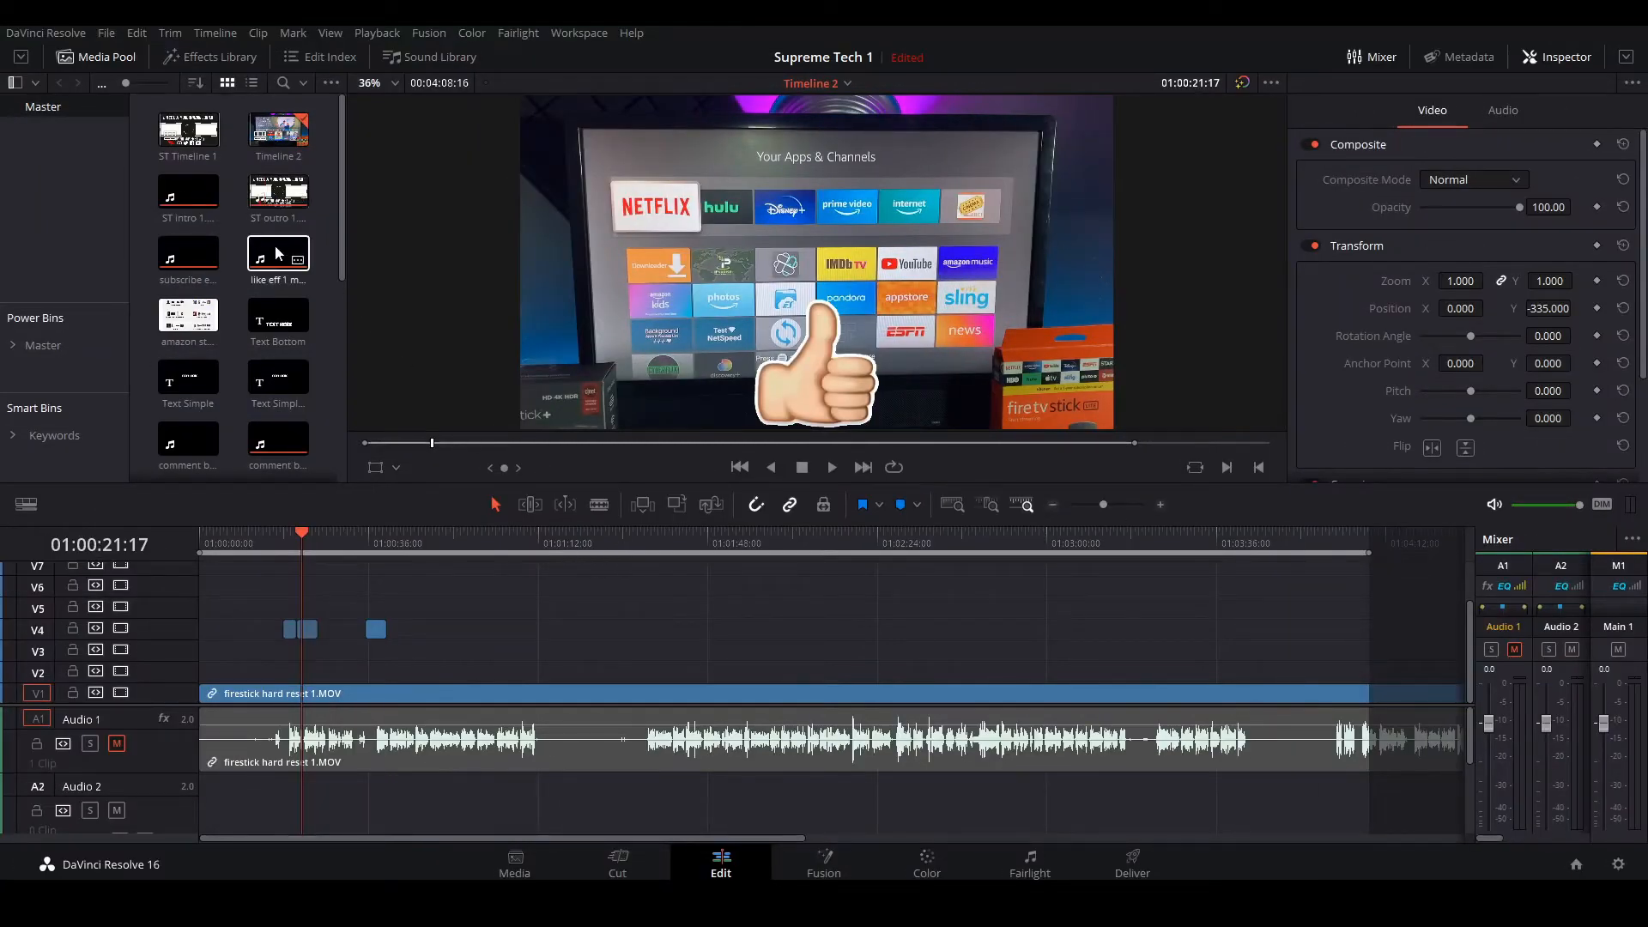
Step: Place the media pool clip like eff 1 mov.mov on track V1 of the empty Timeline 3
{"action": "scroll", "coordinate": [276, 251], "scroll_direction": "down", "scroll_amount": 5}
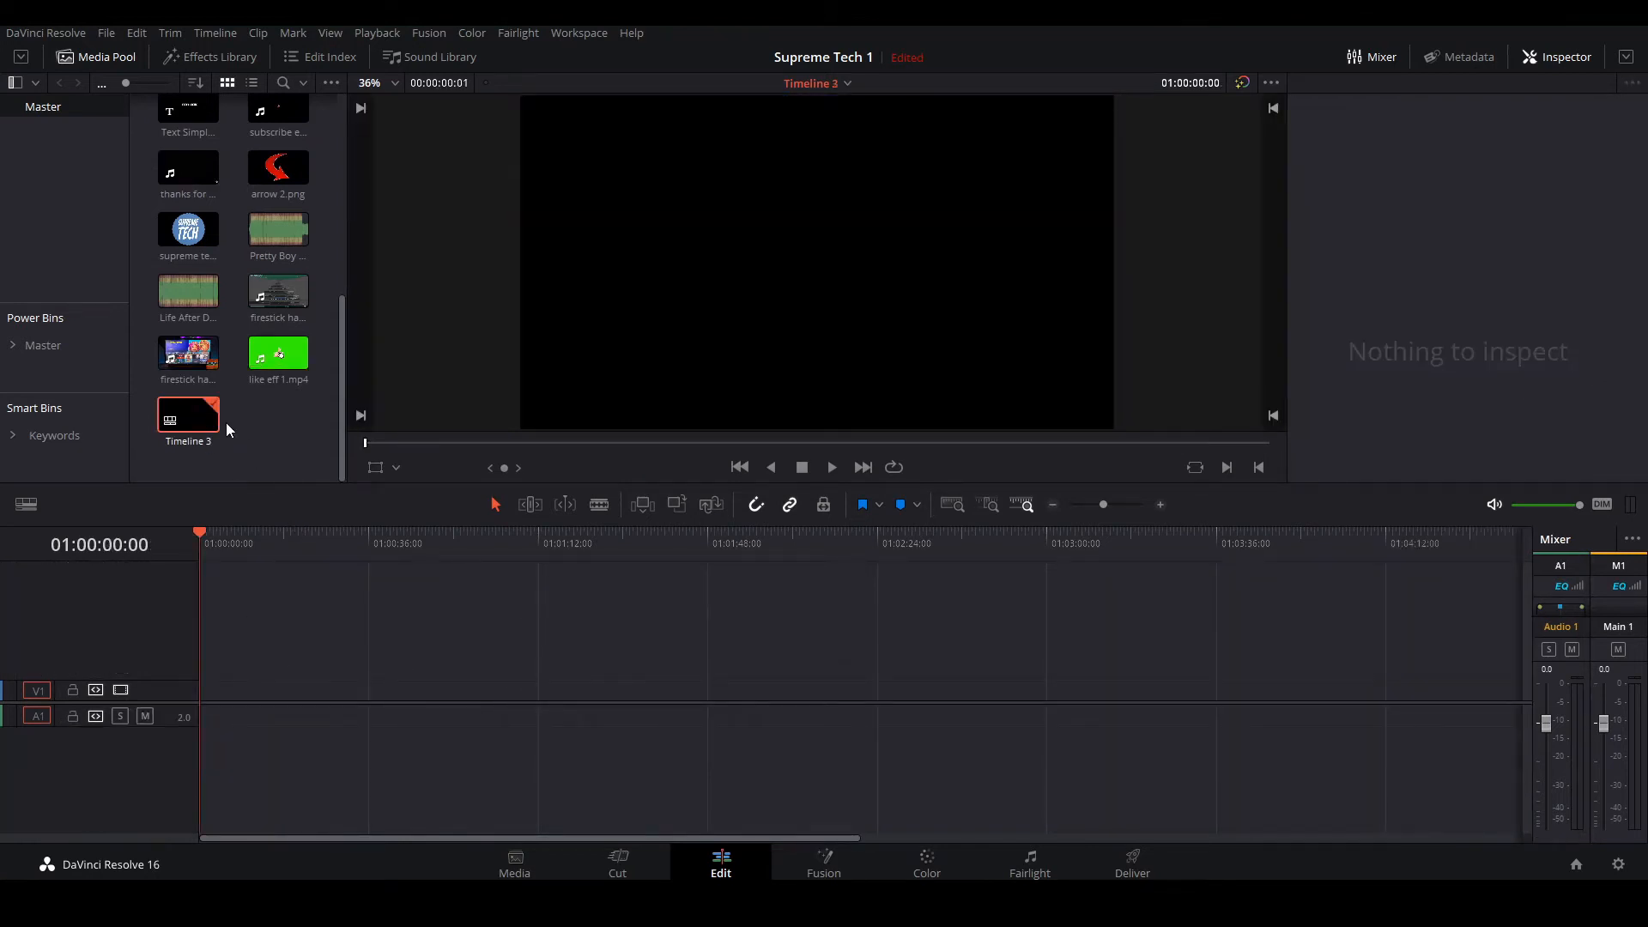
{"action": "scroll", "coordinate": [227, 428], "scroll_direction": "up", "scroll_amount": 10}
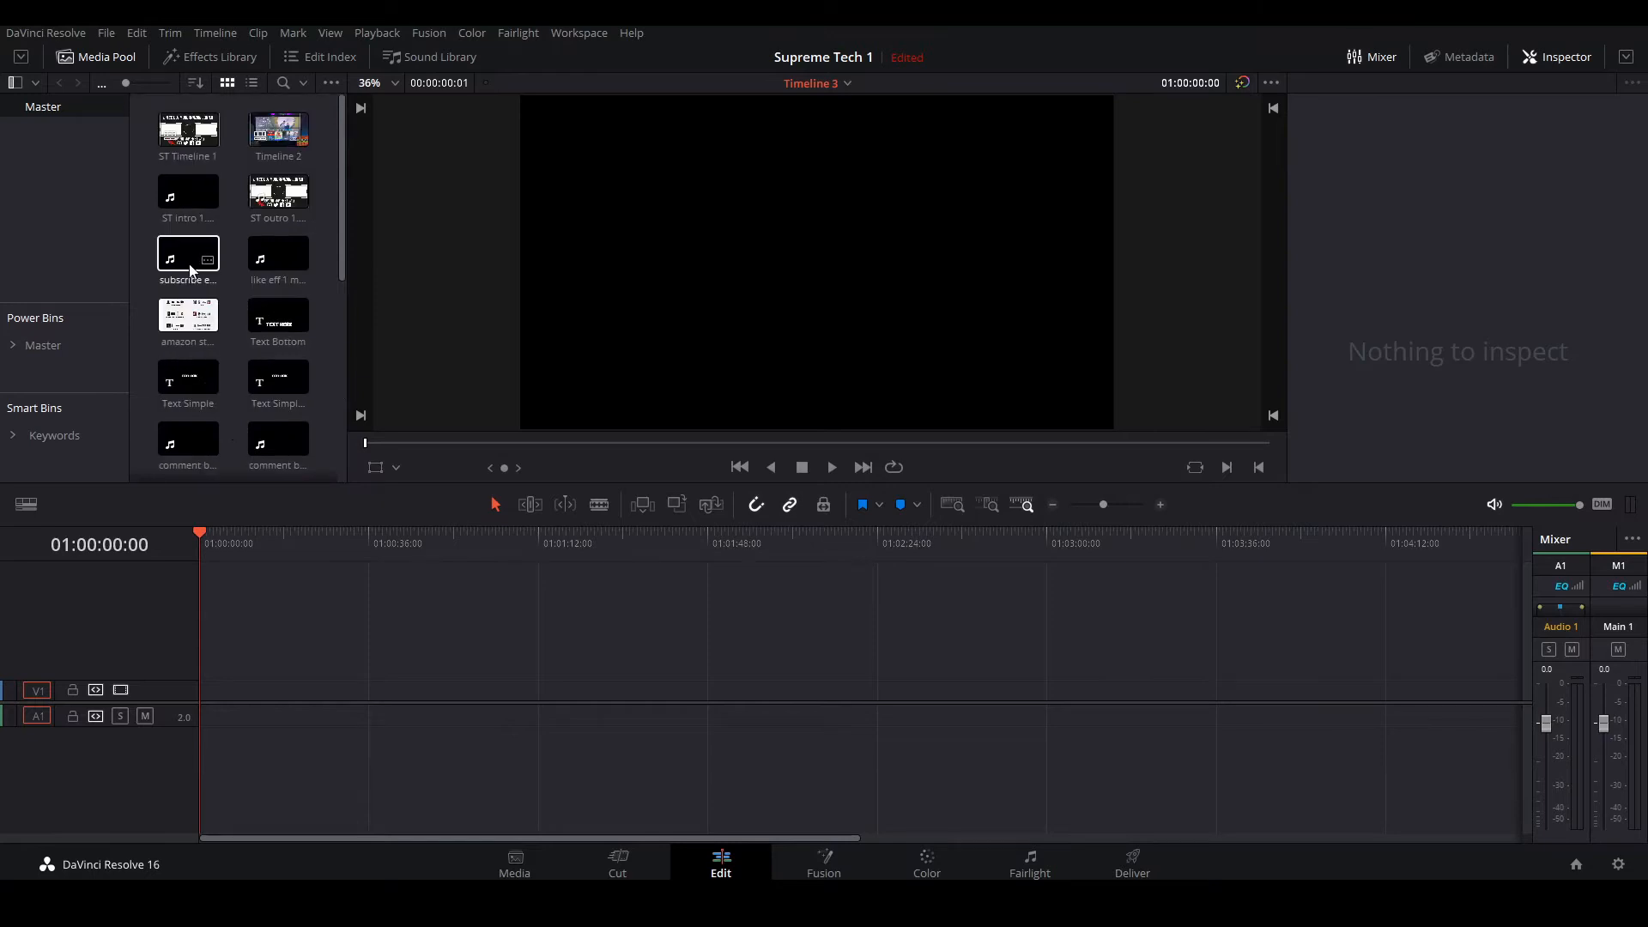
{"action": "left_click_drag", "start_coordinate": [276, 257], "coordinate": [280, 693]}
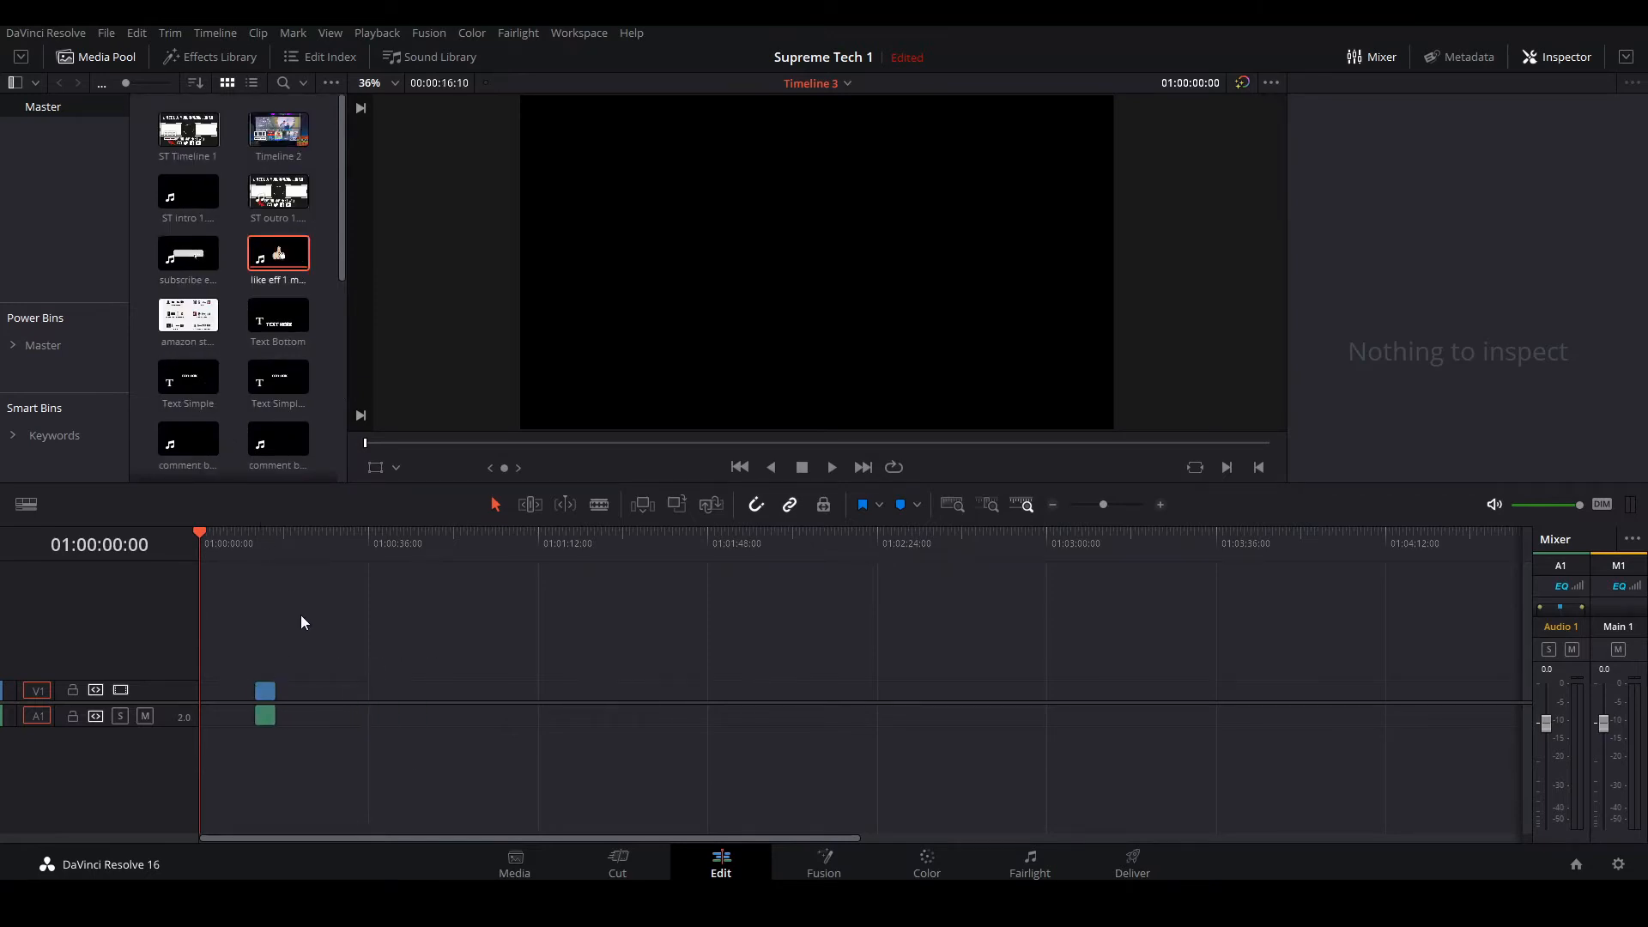
Step: Increase the heights of the V1 and Audio 1 tracks in Timeline 3
{"action": "scroll", "coordinate": [304, 616], "scroll_direction": "up", "scroll_amount": 9}
{"action": "scroll", "coordinate": [379, 661], "scroll_direction": "down", "scroll_amount": 2}
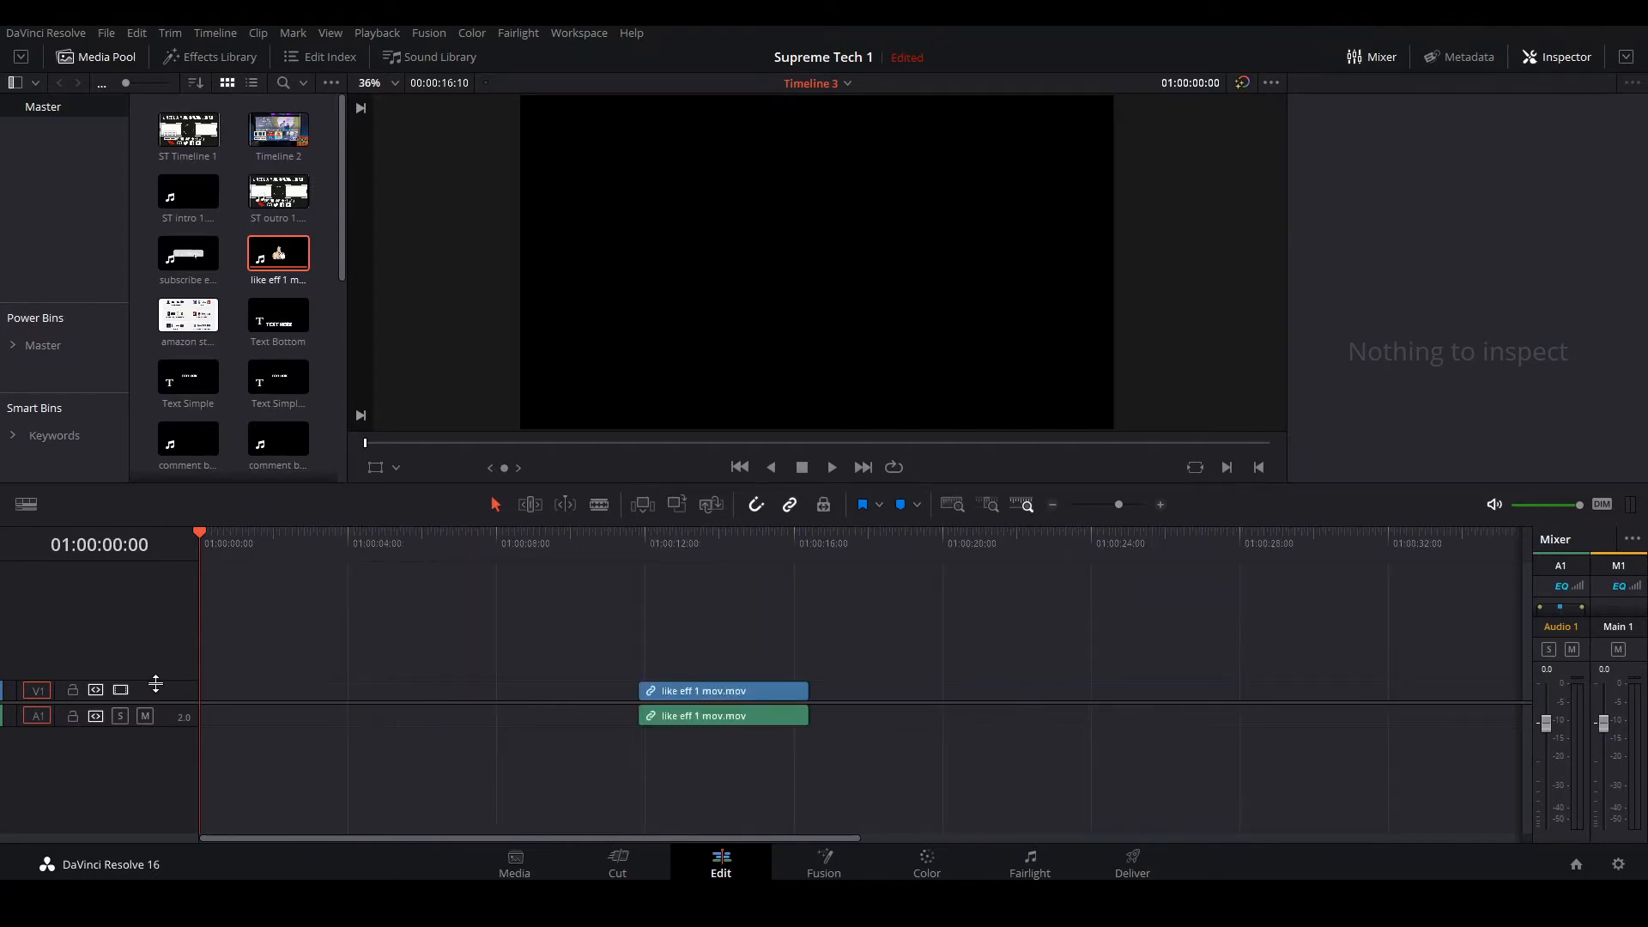
{"action": "left_click_drag", "start_coordinate": [155, 684], "coordinate": [169, 598]}
{"action": "left_click_drag", "start_coordinate": [155, 726], "coordinate": [165, 805]}
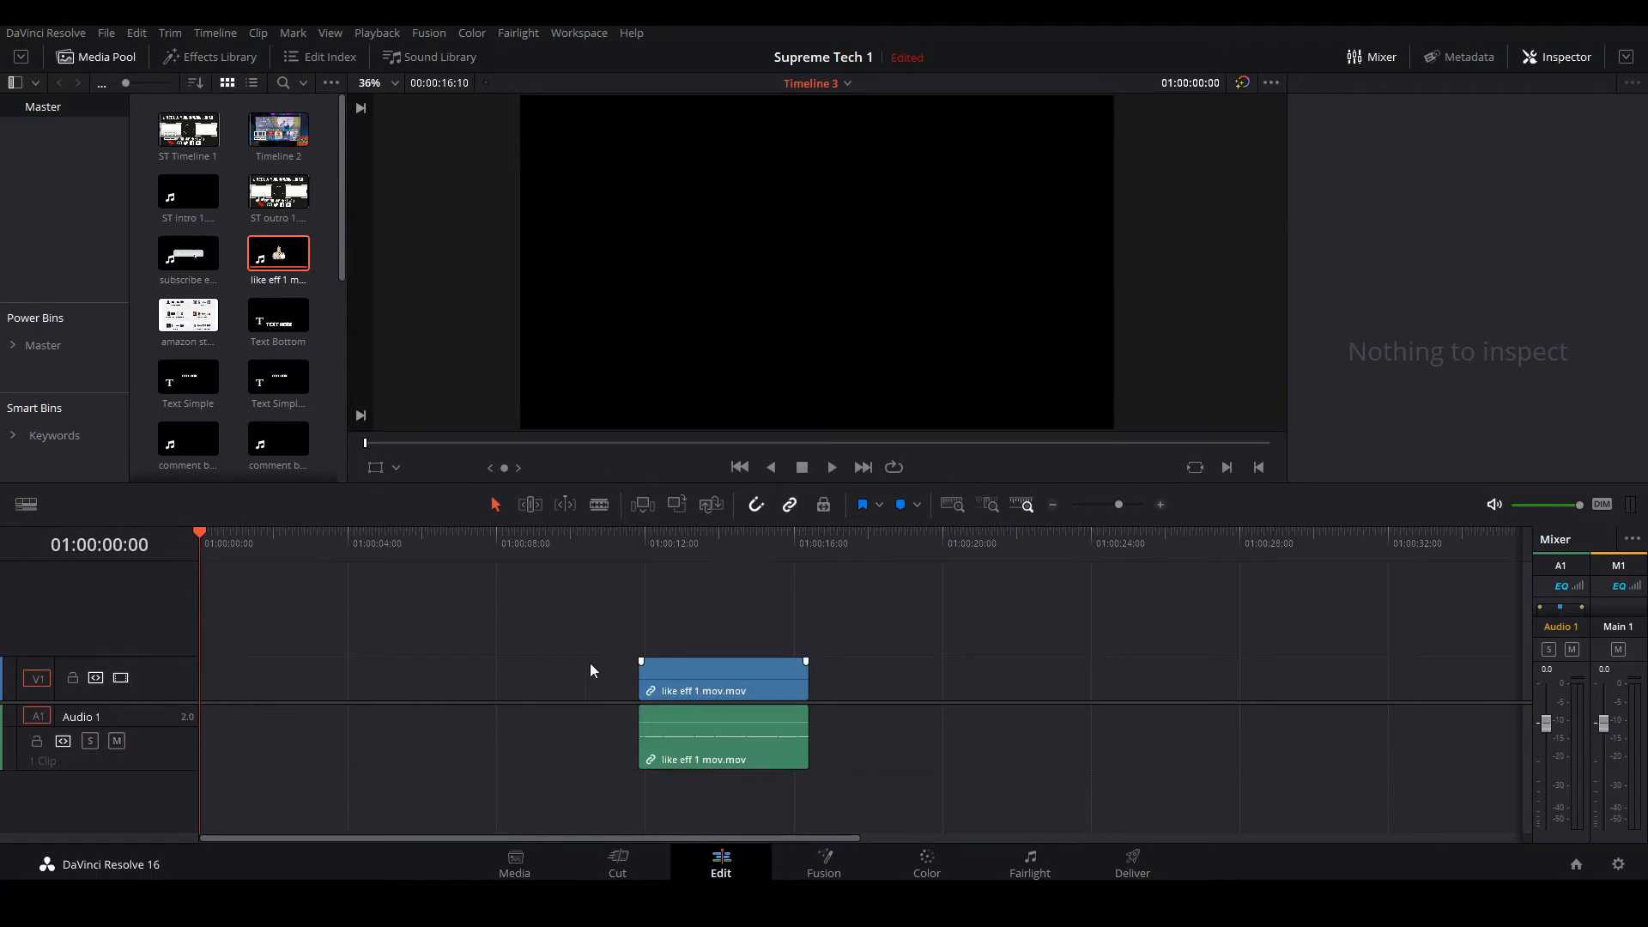
Step: Move the like eff 1 mov.mov clip earlier to about 01:00:06 and preview its animation
{"action": "left_click_drag", "start_coordinate": [700, 666], "coordinate": [477, 661]}
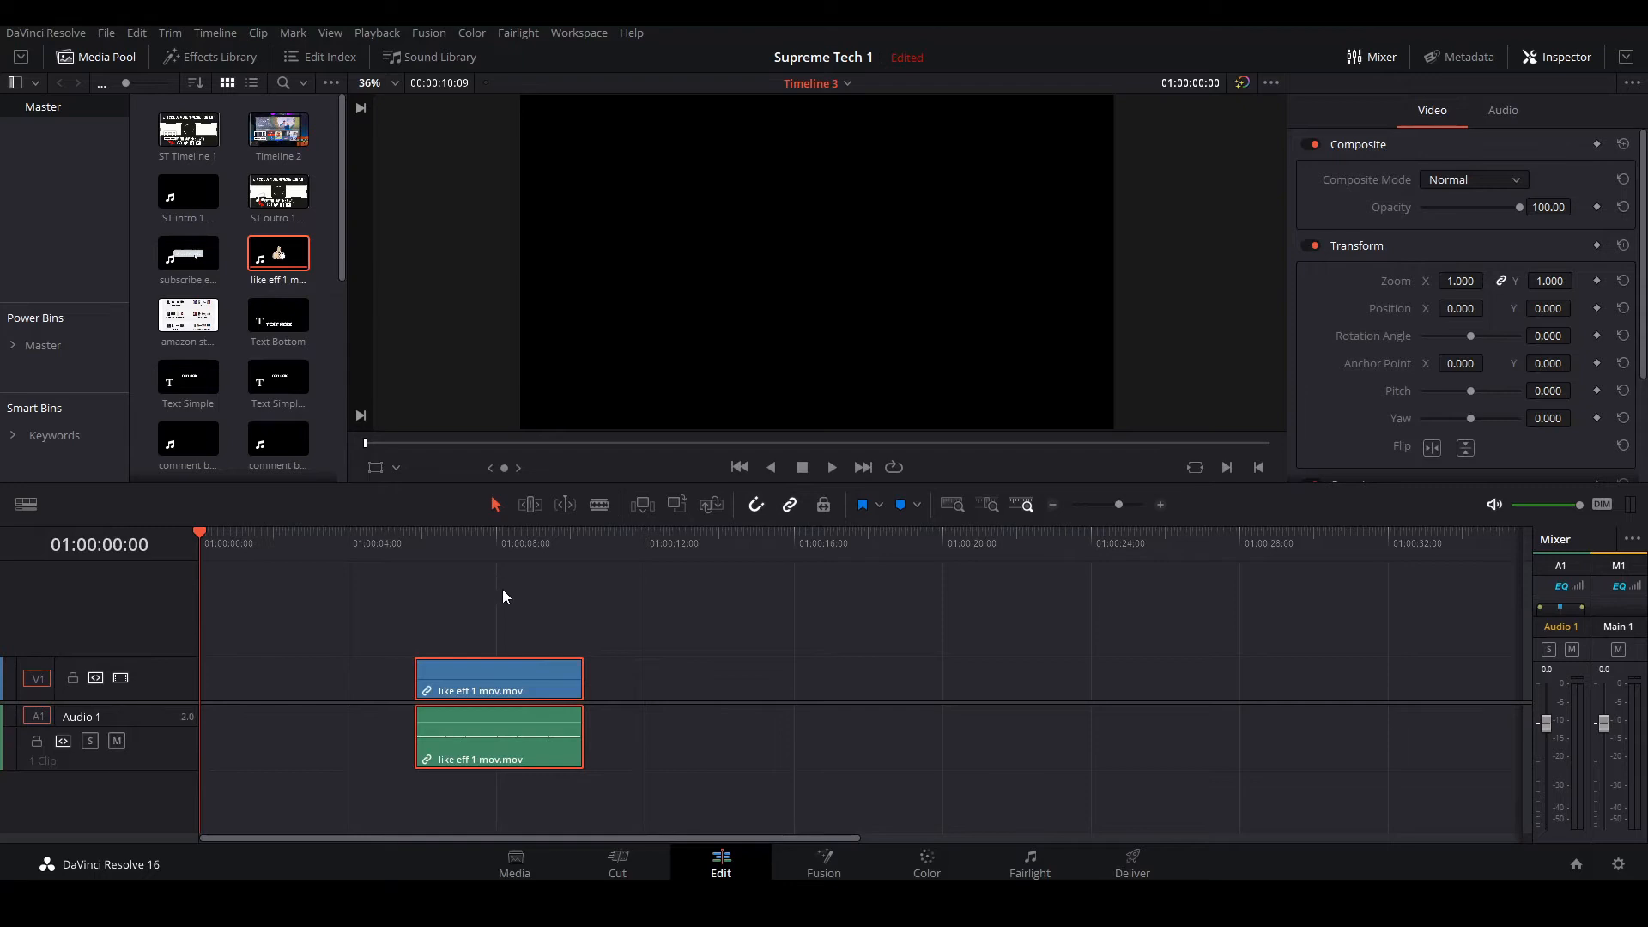
{"action": "left_click", "coordinate": [472, 548]}
{"action": "key", "text": "space"}
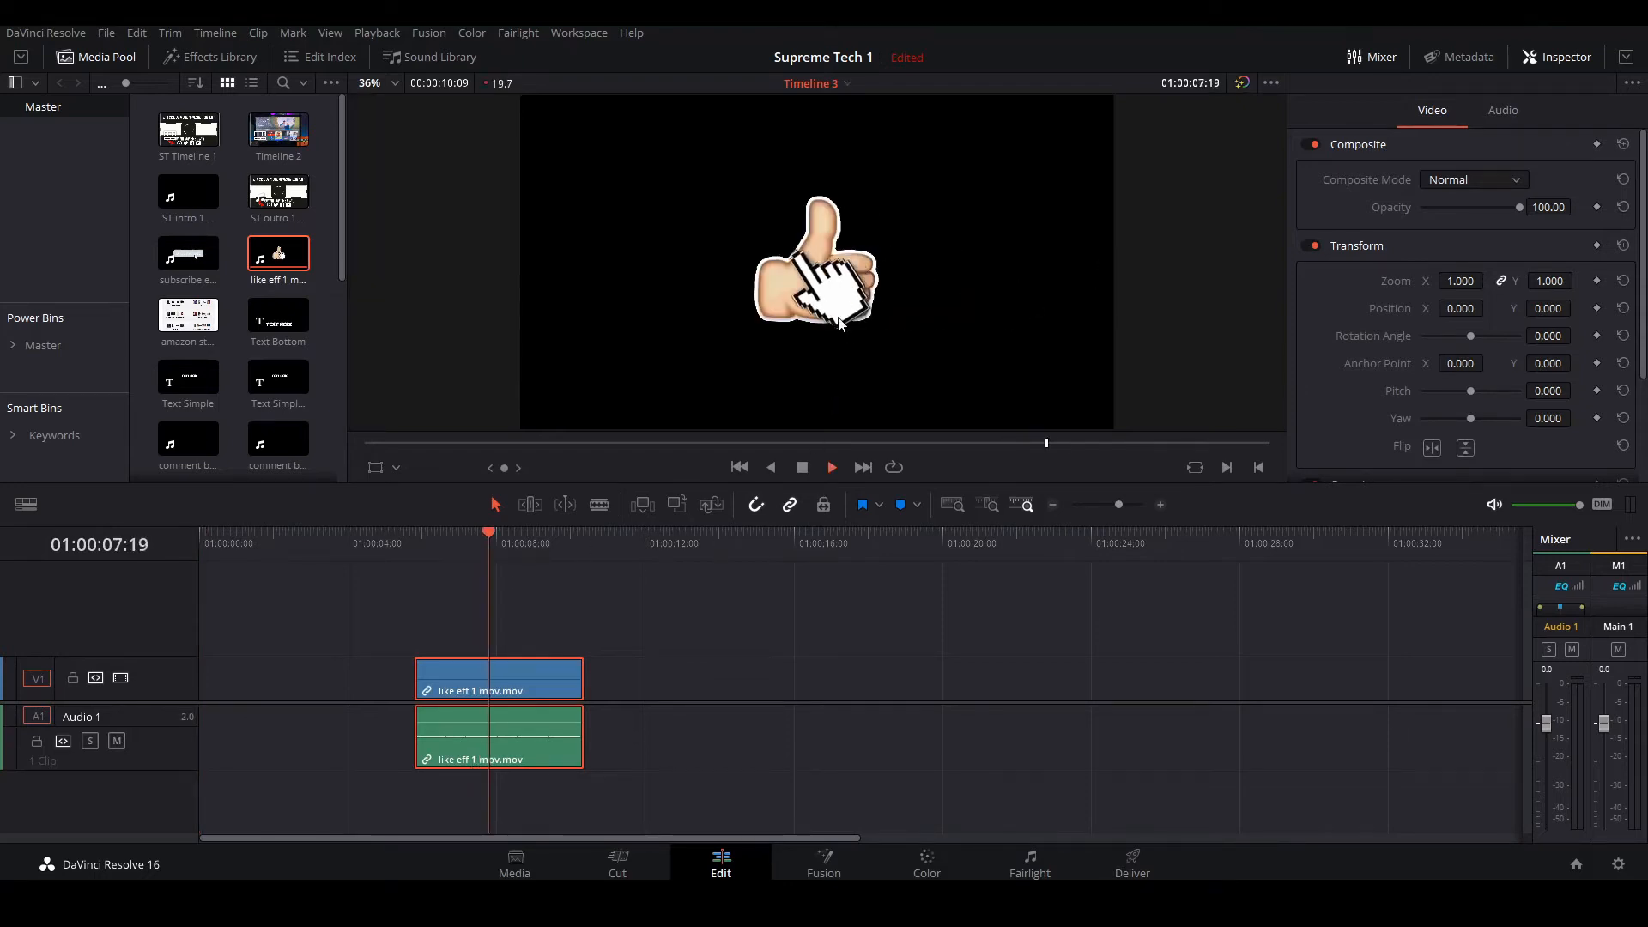
{"action": "key", "text": "space"}
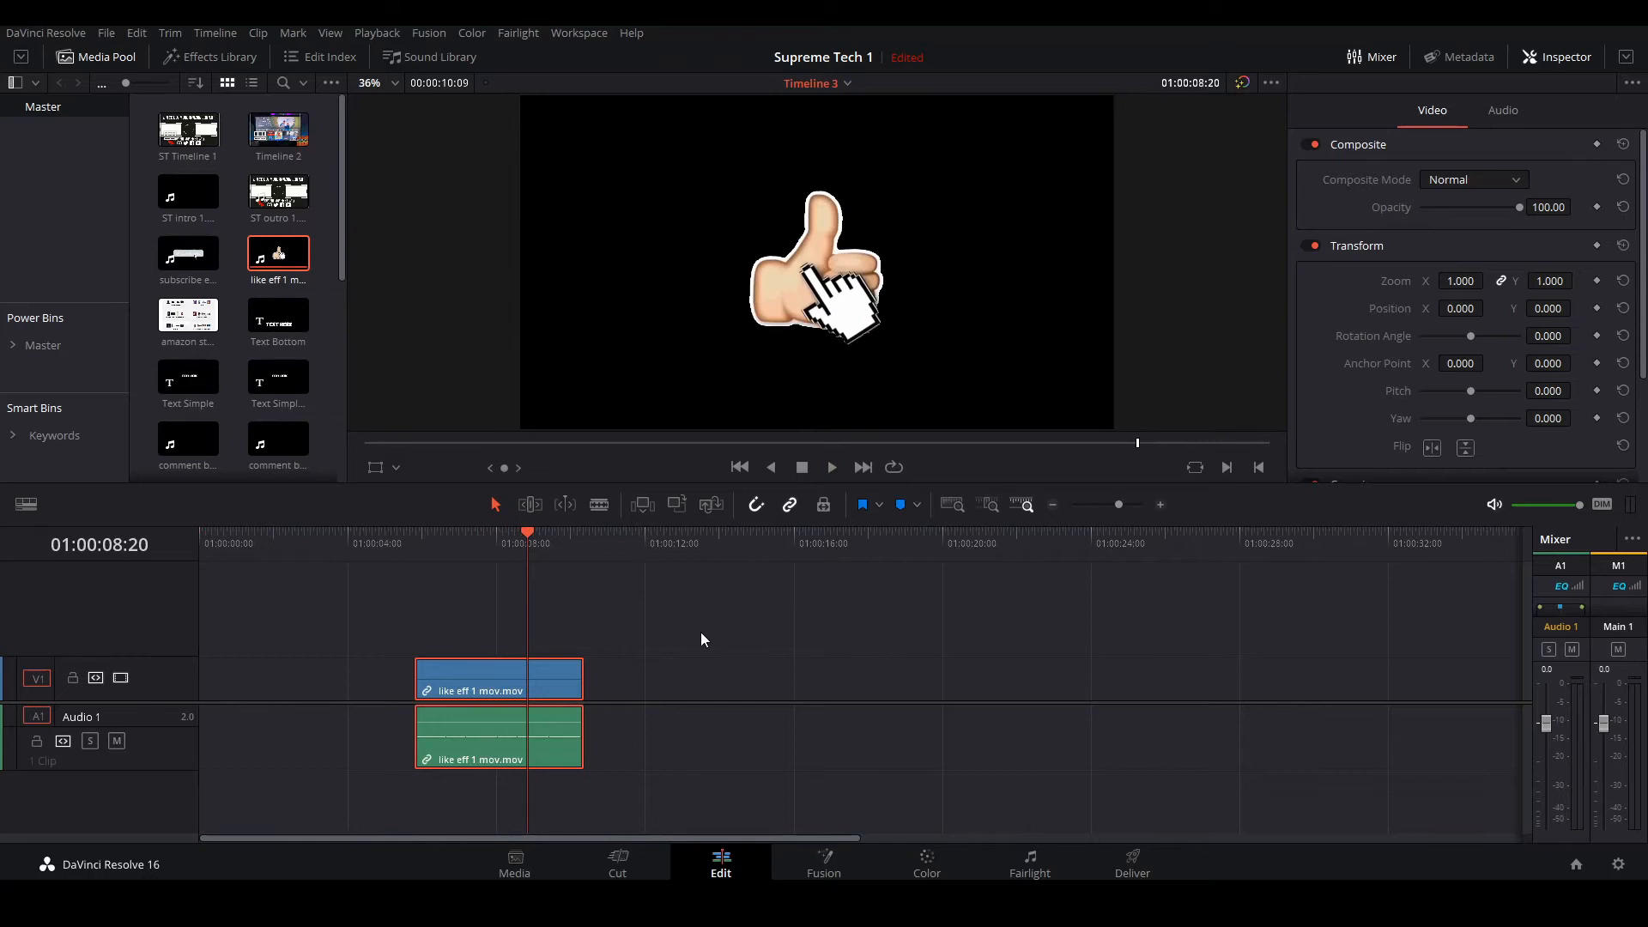
Step: Move the like eff 1 mov.mov clip to the very start of Timeline 3 and return the playhead to 01:00:00:00
{"action": "scroll", "coordinate": [701, 633], "scroll_direction": "down", "scroll_amount": 1}
{"action": "scroll", "coordinate": [699, 641], "scroll_direction": "up", "scroll_amount": 3}
{"action": "scroll", "coordinate": [700, 641], "scroll_direction": "down", "scroll_amount": 1}
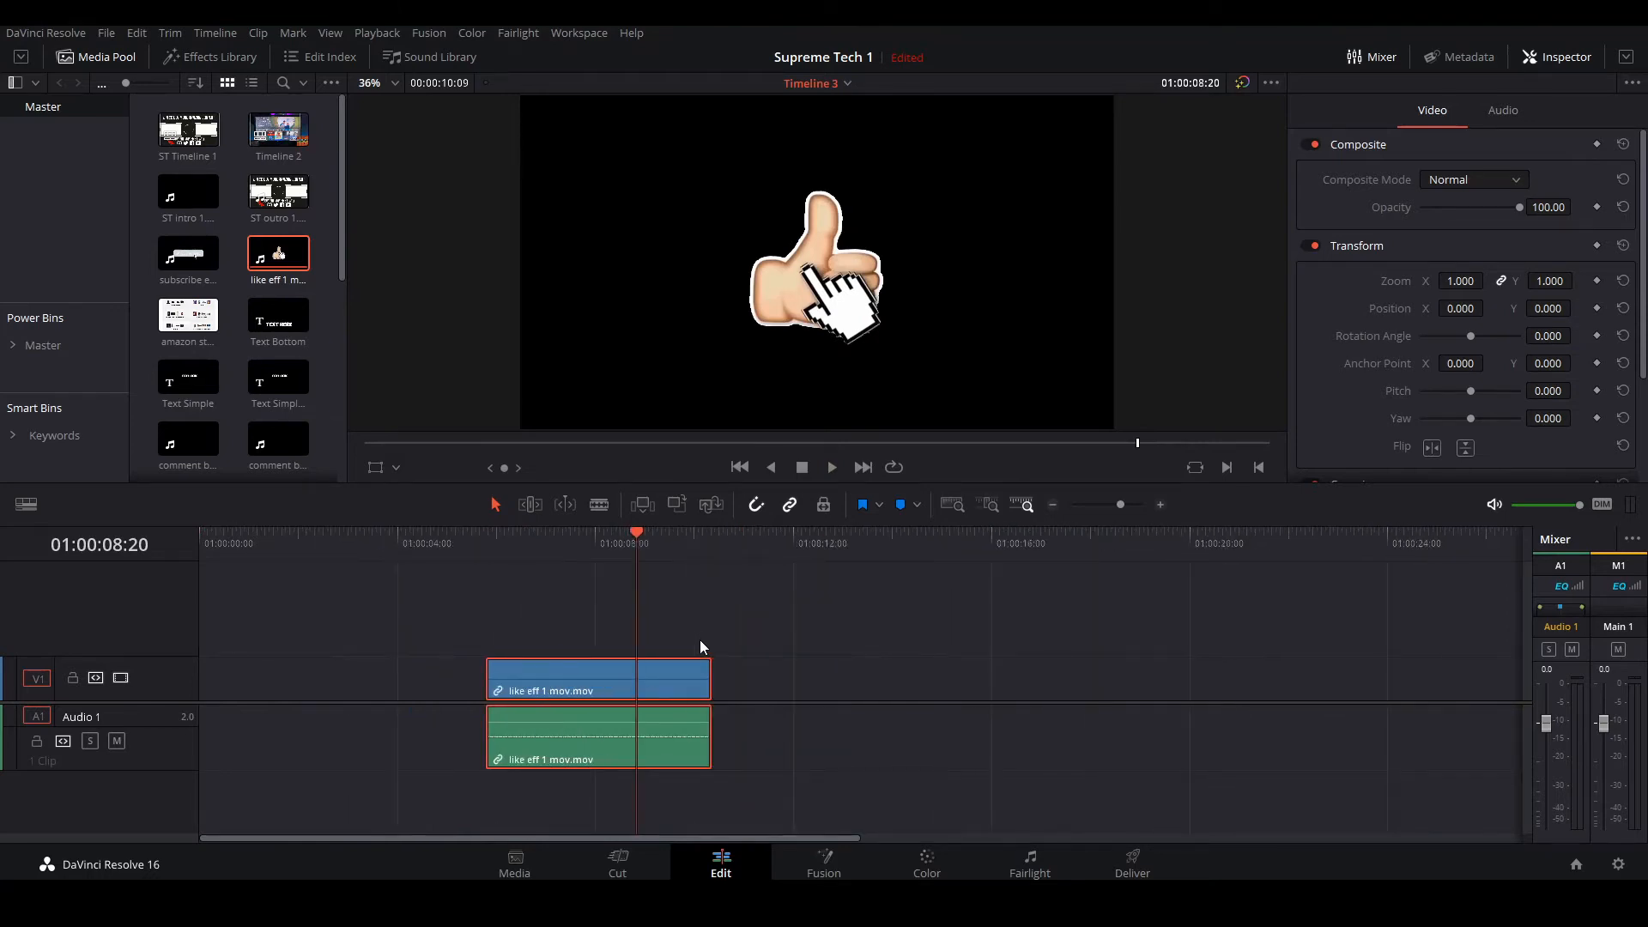
{"action": "left_click", "coordinate": [700, 641]}
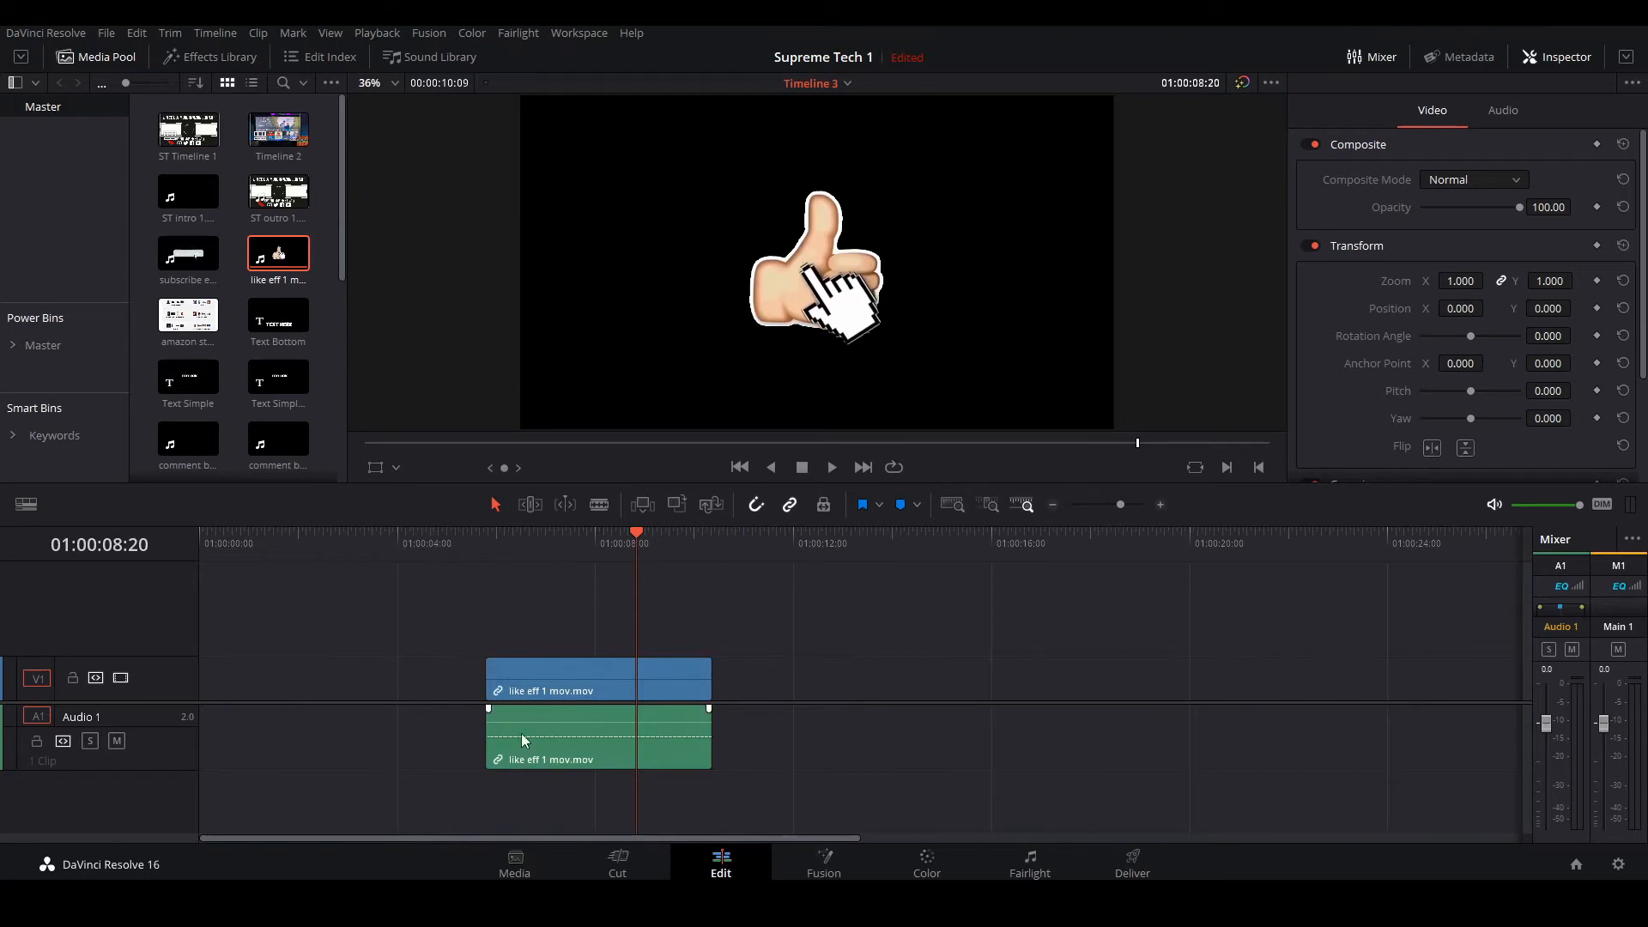
{"action": "left_click_drag", "start_coordinate": [549, 678], "coordinate": [239, 685]}
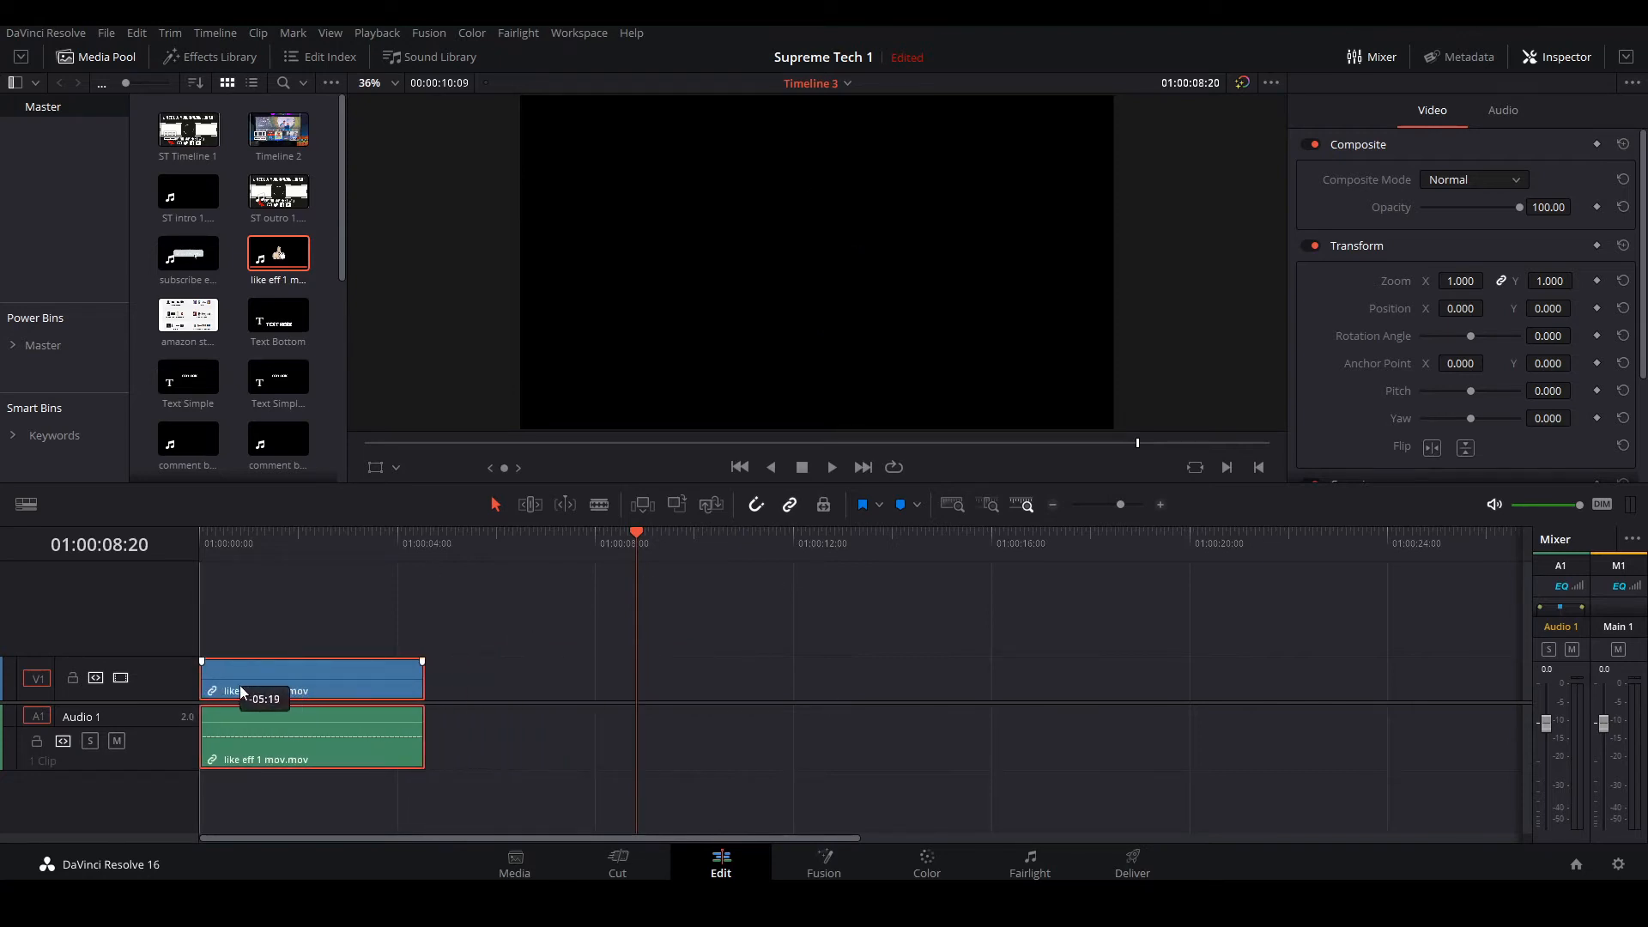
{"action": "left_click", "coordinate": [201, 540]}
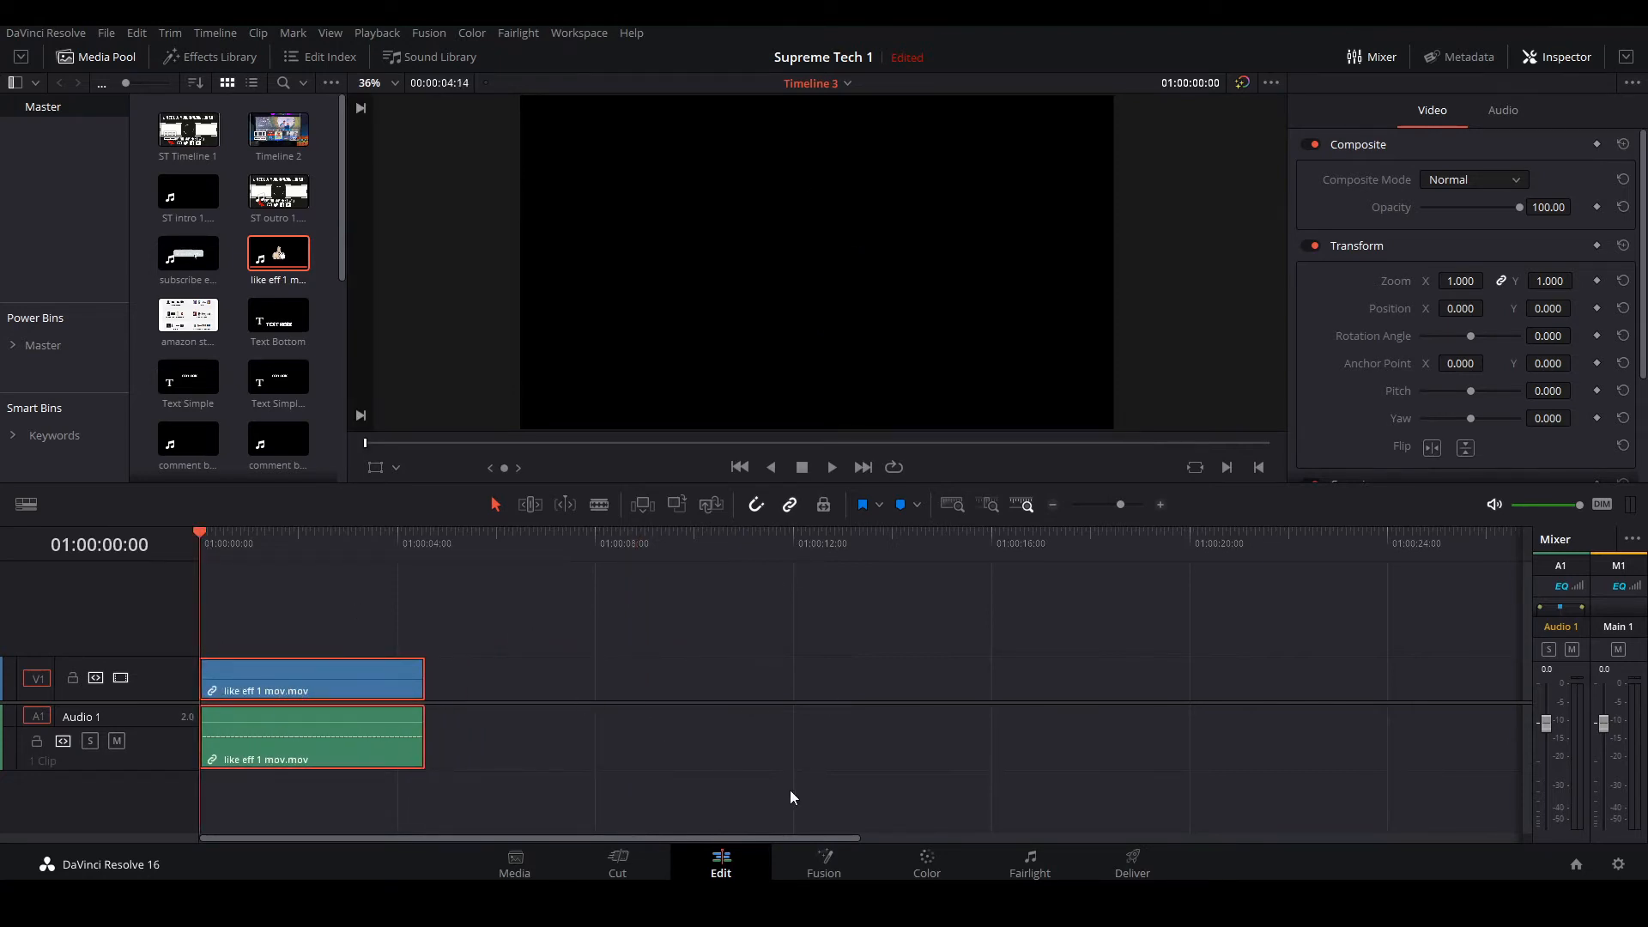
Step: On the Deliver page, set the custom render format to QuickTime and the codec to GoPro CineForm
{"action": "left_click", "coordinate": [1133, 861]}
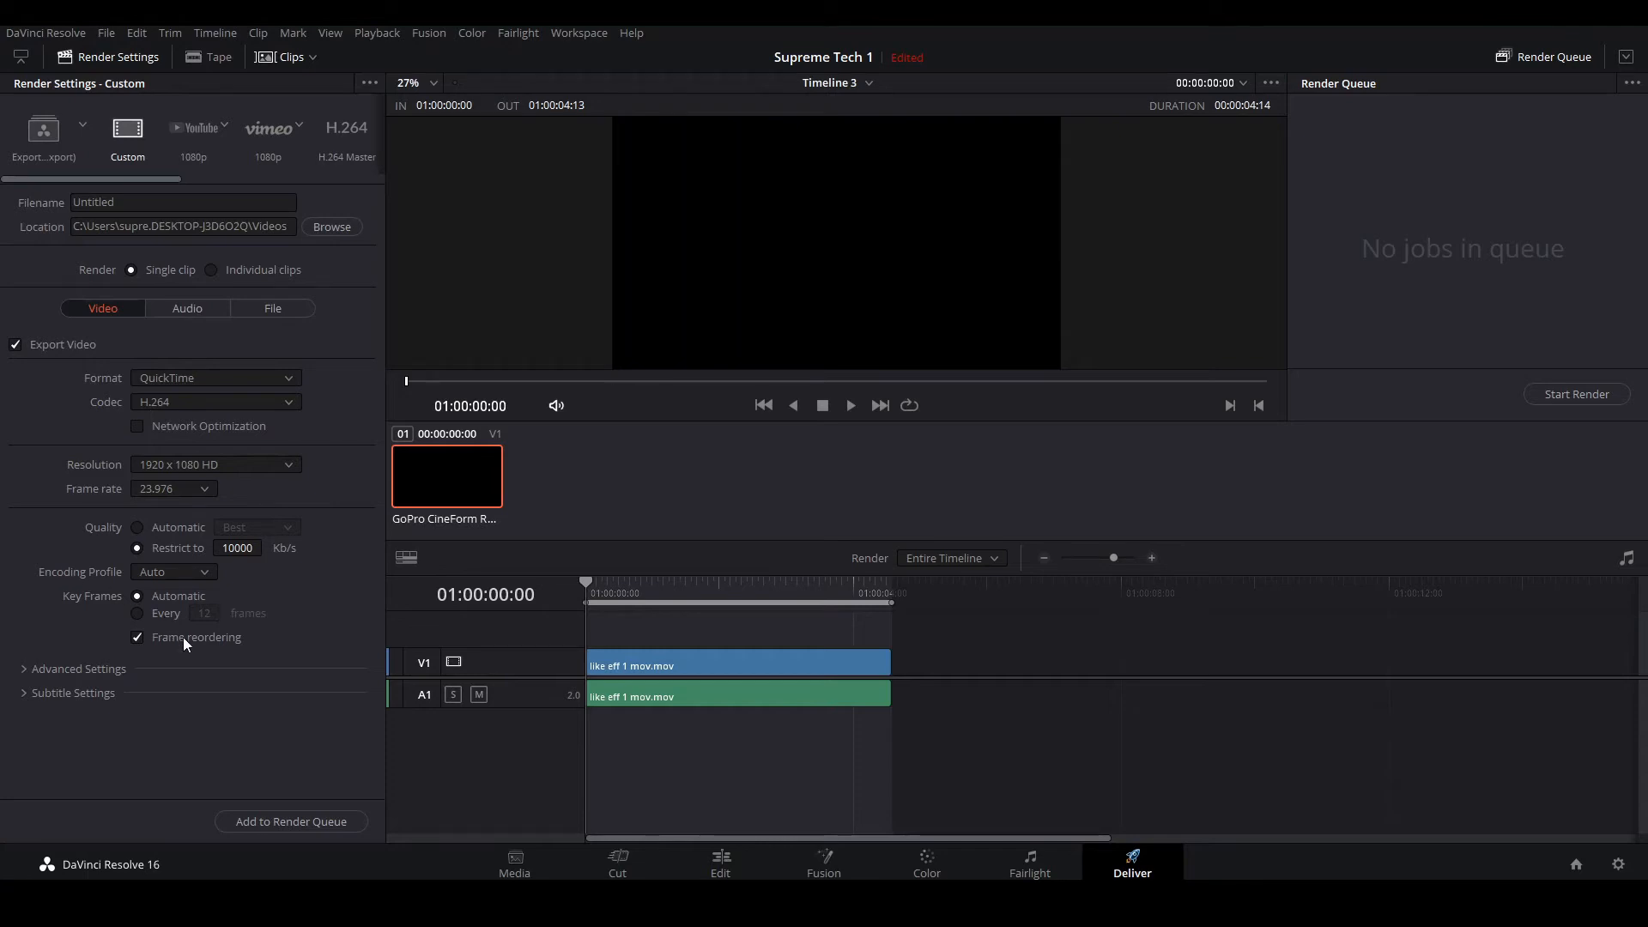
{"action": "left_click", "coordinate": [281, 380]}
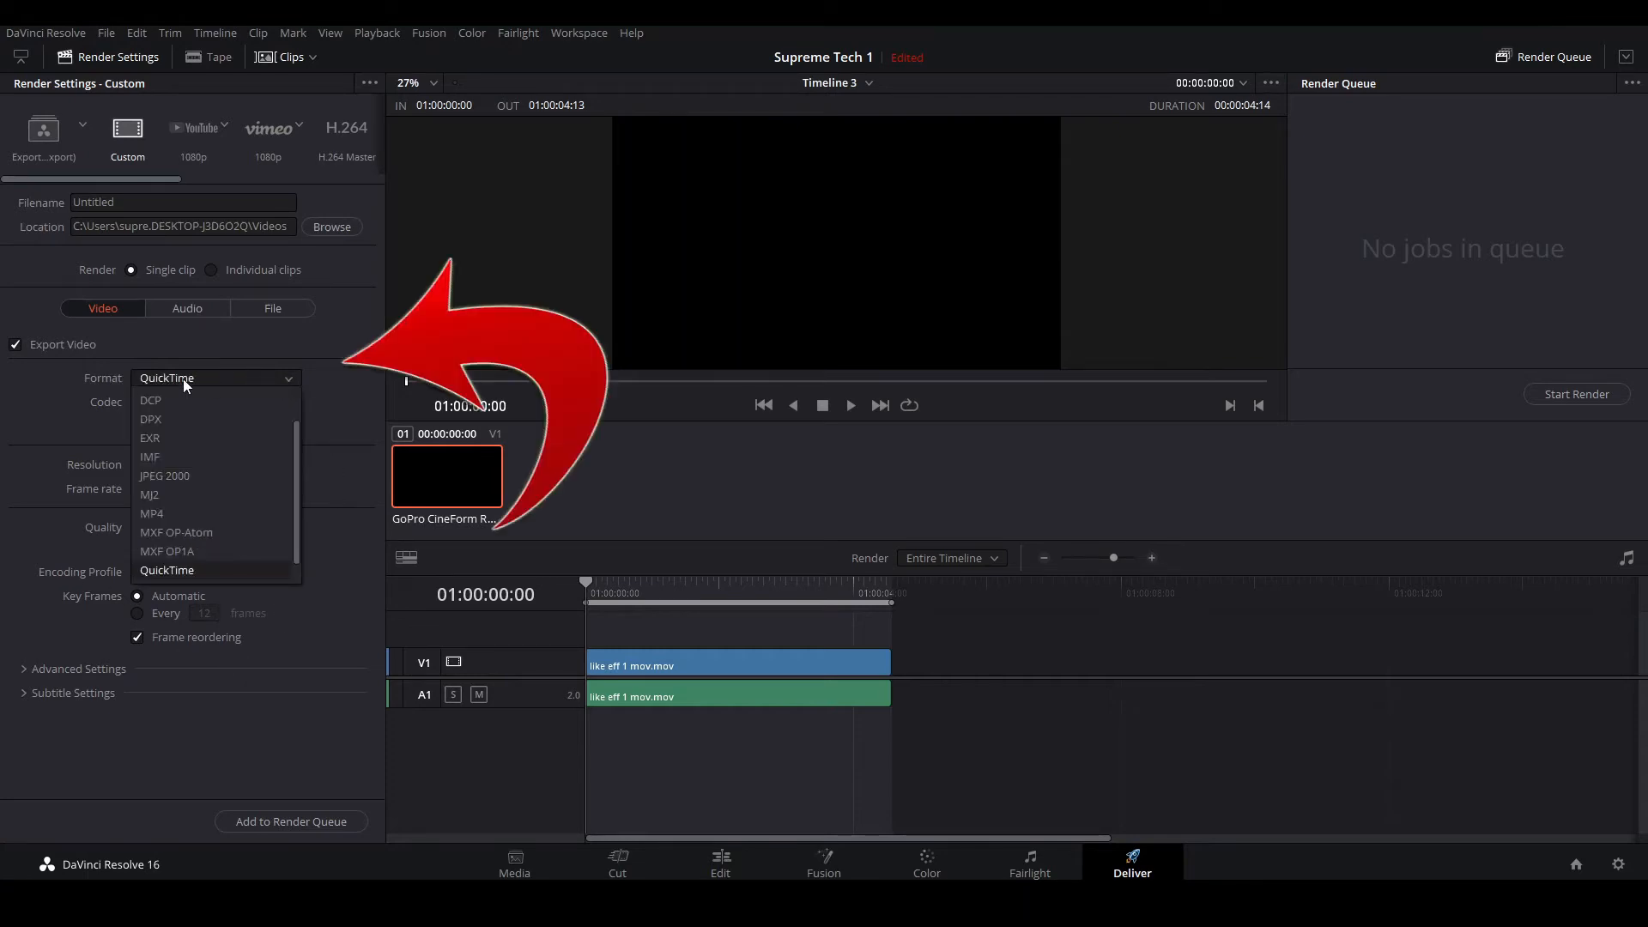
{"action": "left_click", "coordinate": [164, 563]}
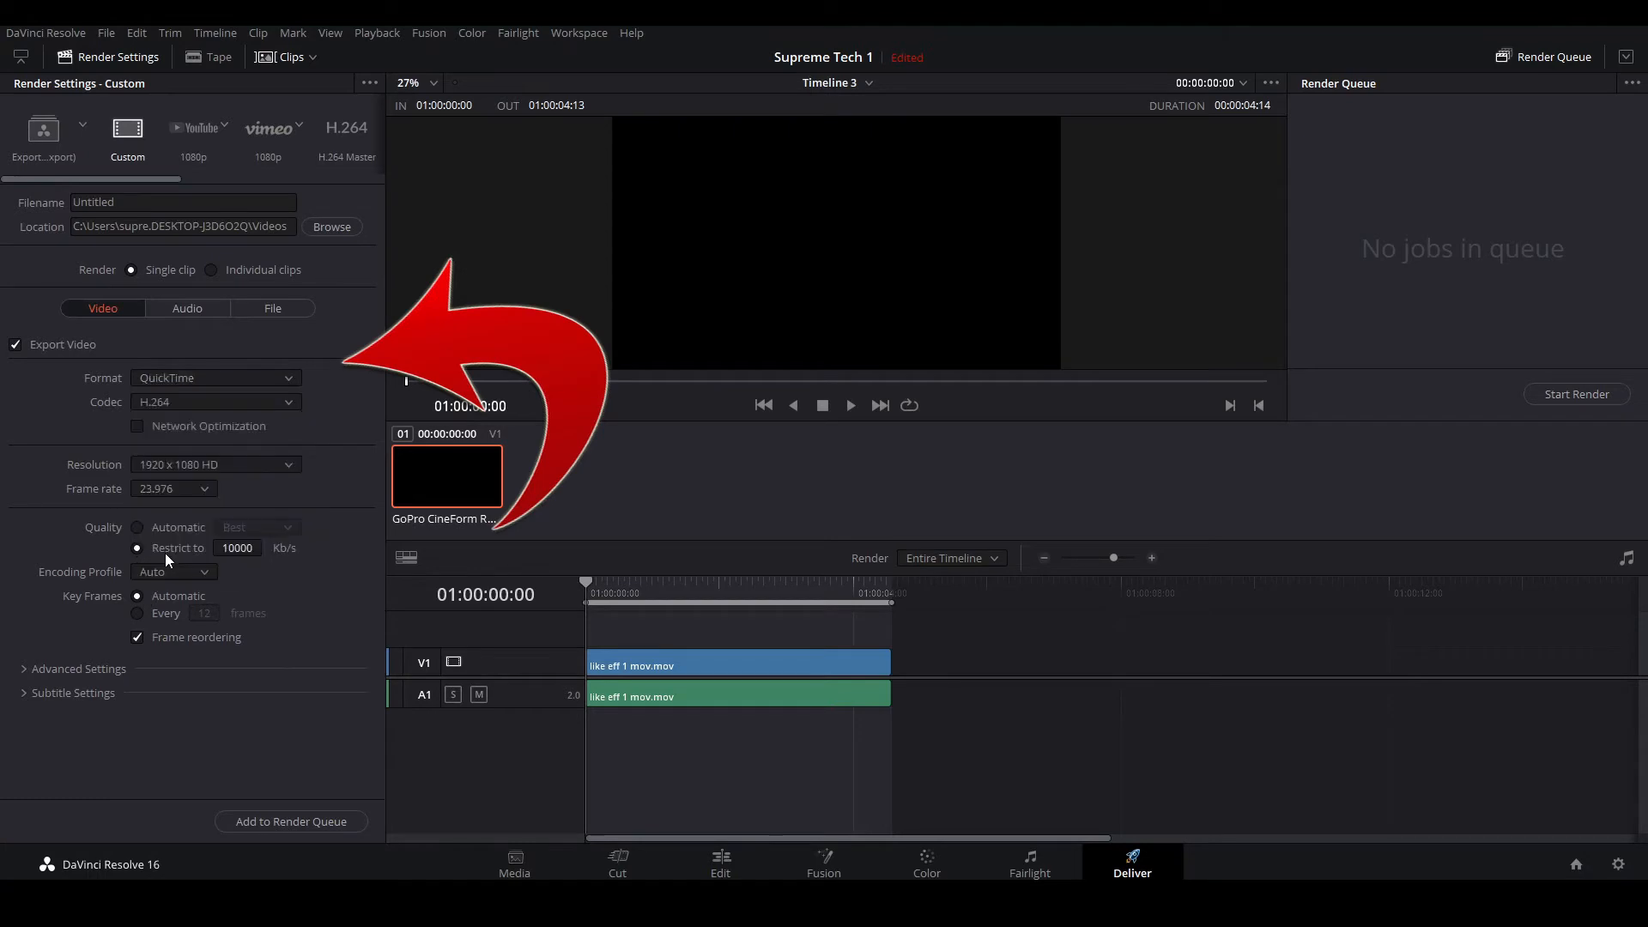
{"action": "left_click", "coordinate": [286, 400]}
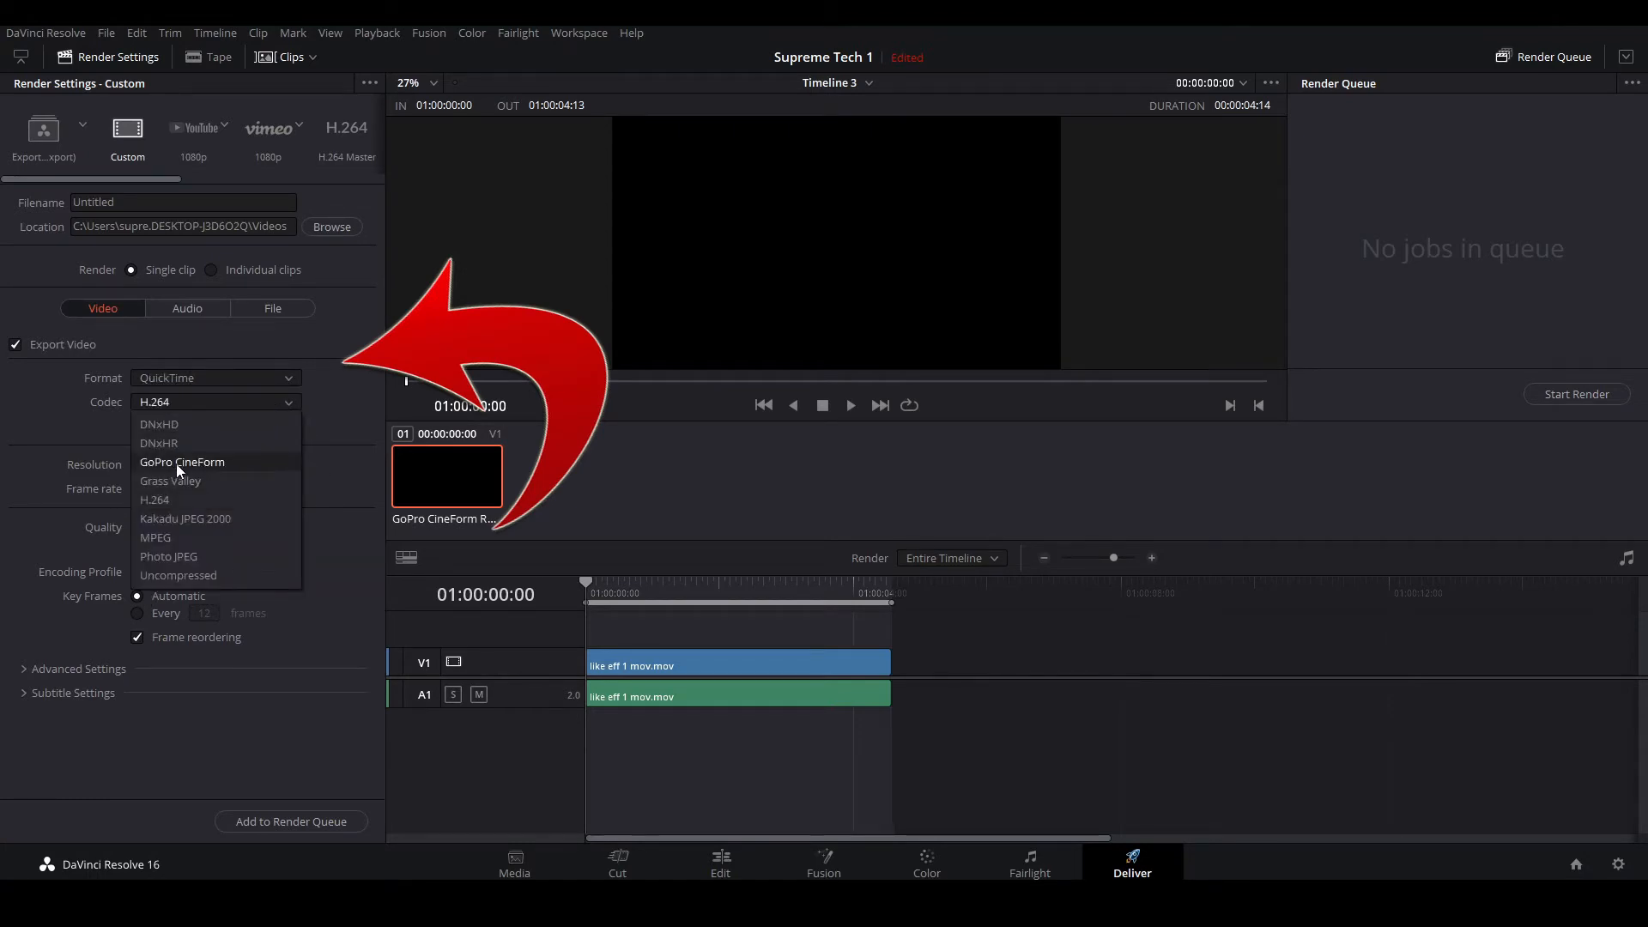
{"action": "left_click", "coordinate": [242, 462]}
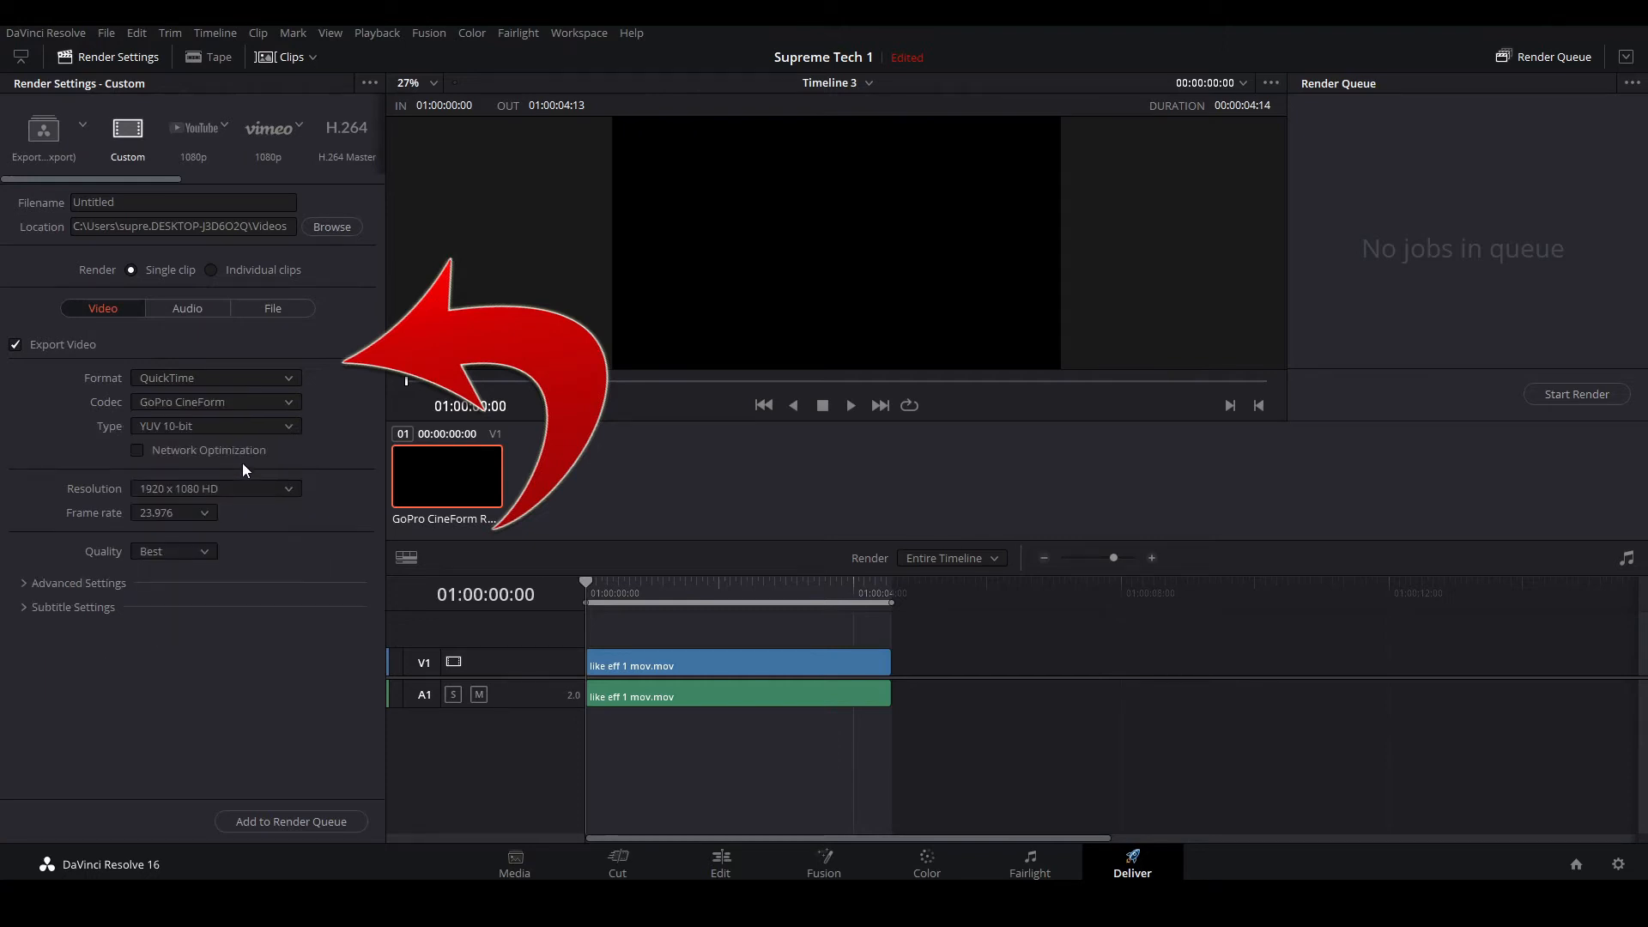
Step: Set the render type to RGB 16-bit, with individual clips rendered and Export Alpha enabled
{"action": "left_click", "coordinate": [233, 426]}
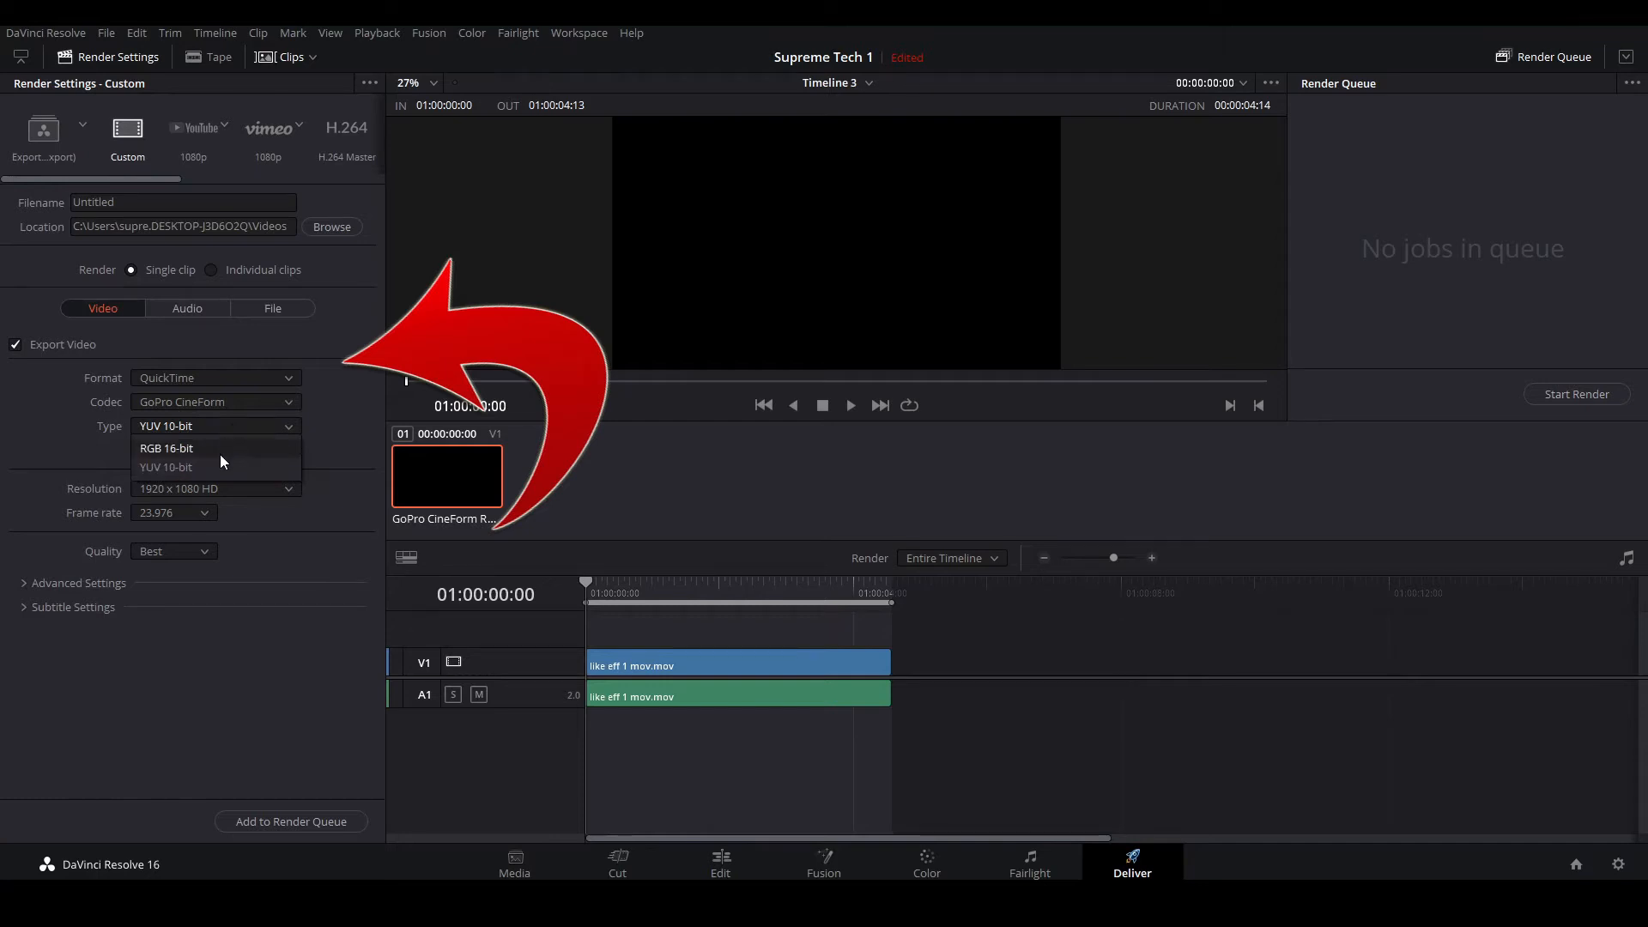
{"action": "left_click", "coordinate": [213, 447]}
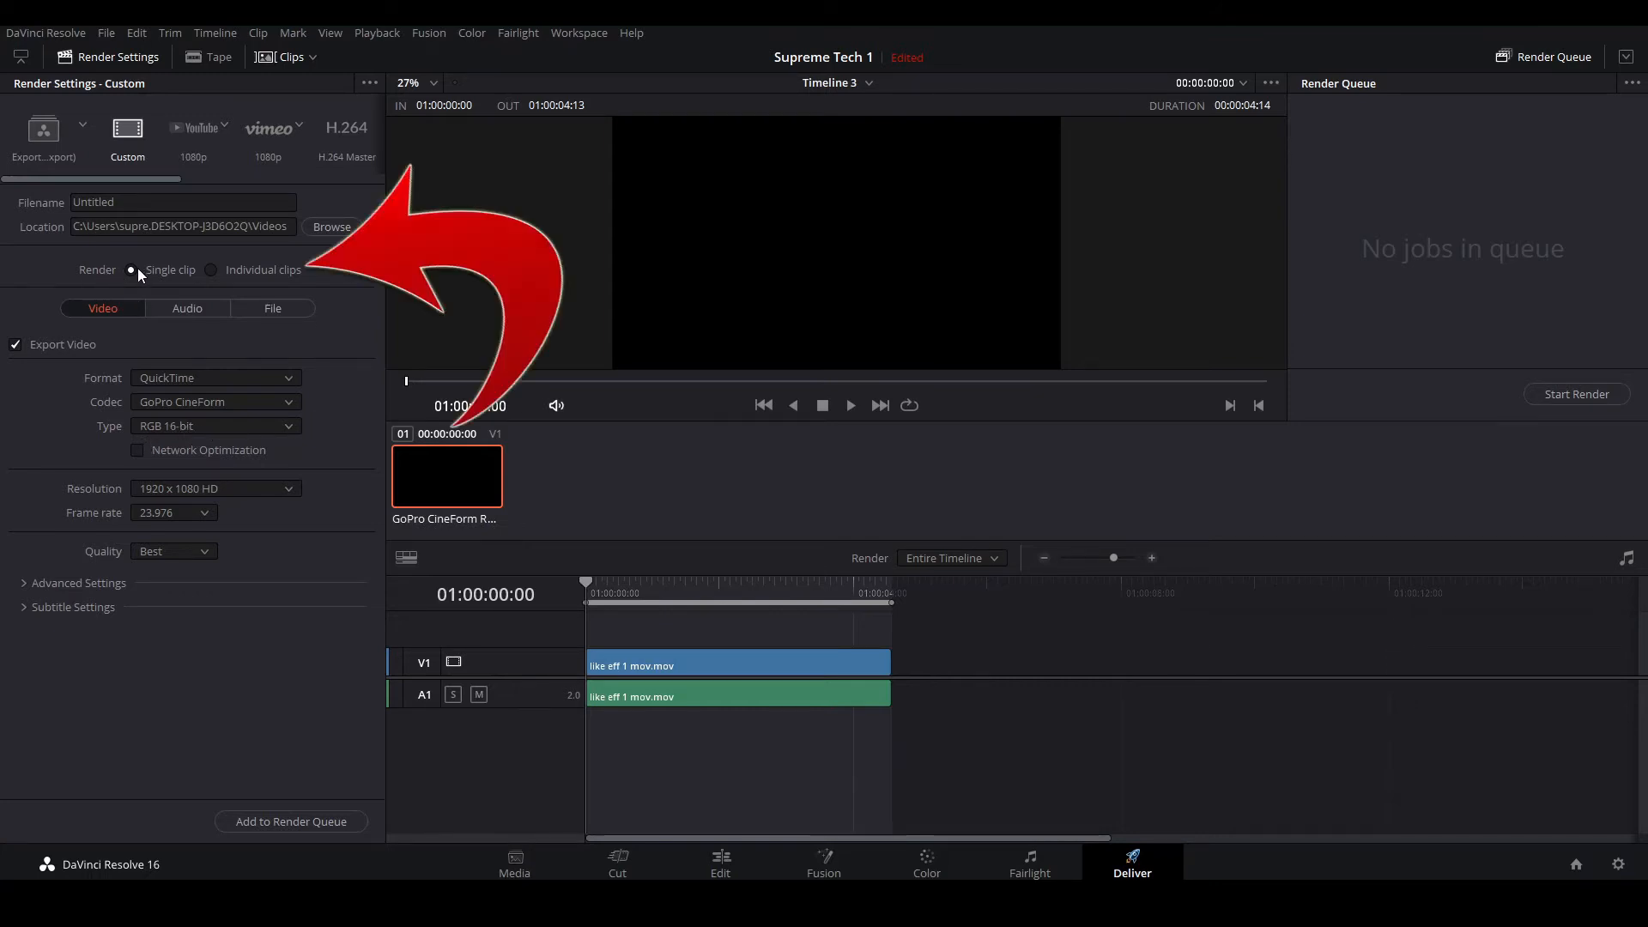
{"action": "left_click", "coordinate": [210, 270]}
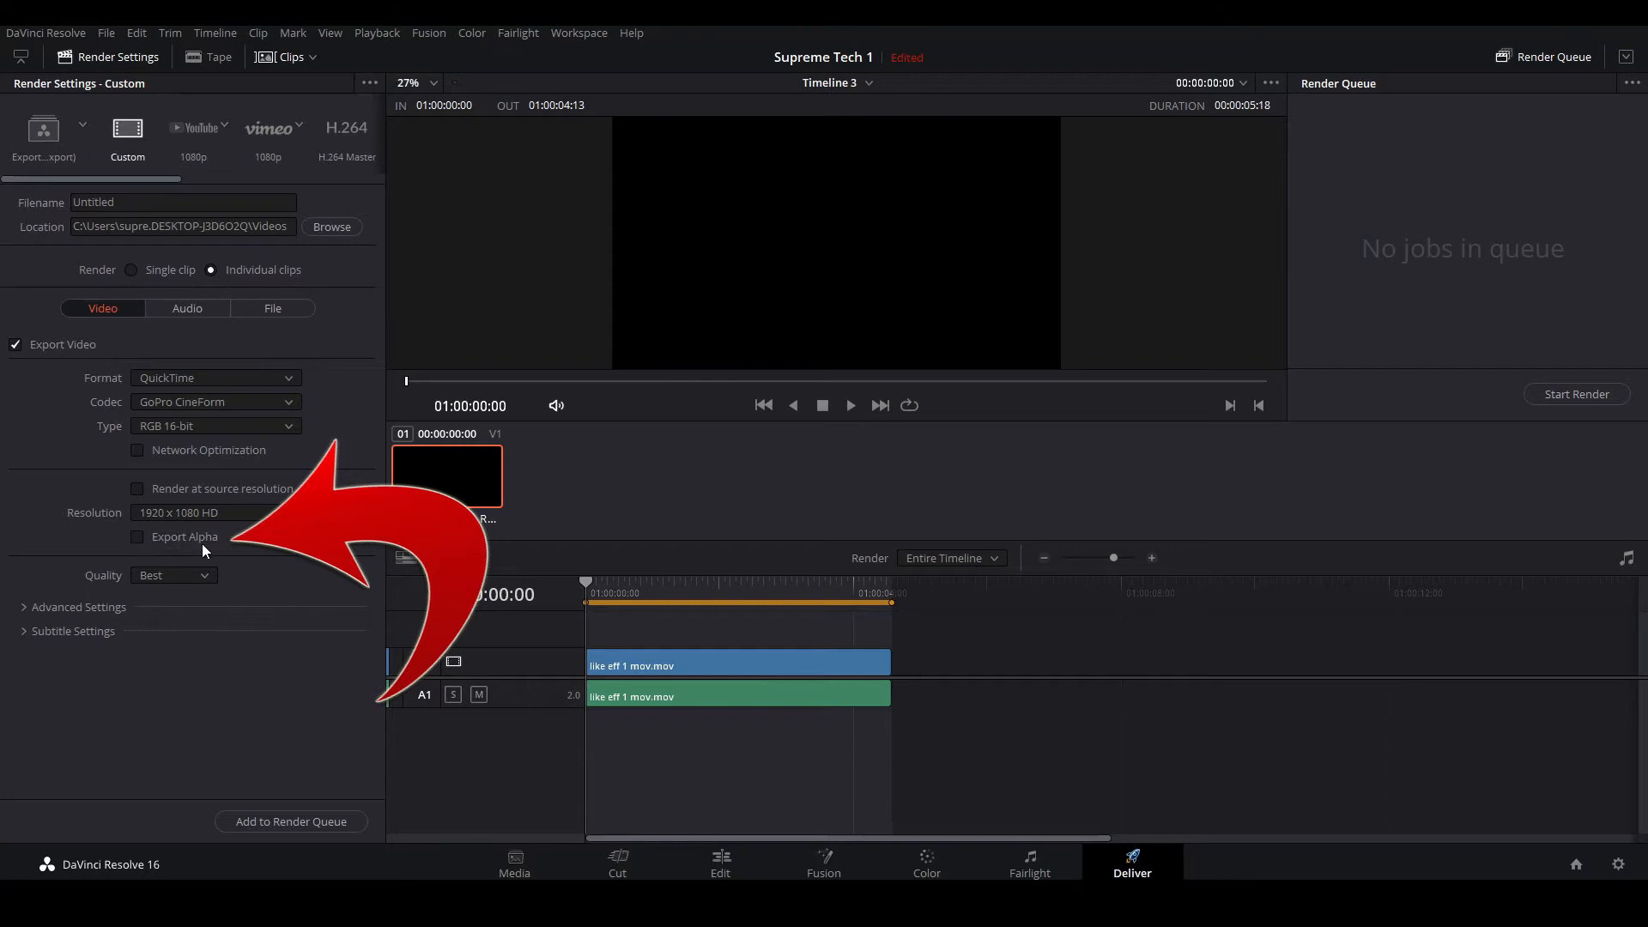
{"action": "left_click", "coordinate": [137, 538]}
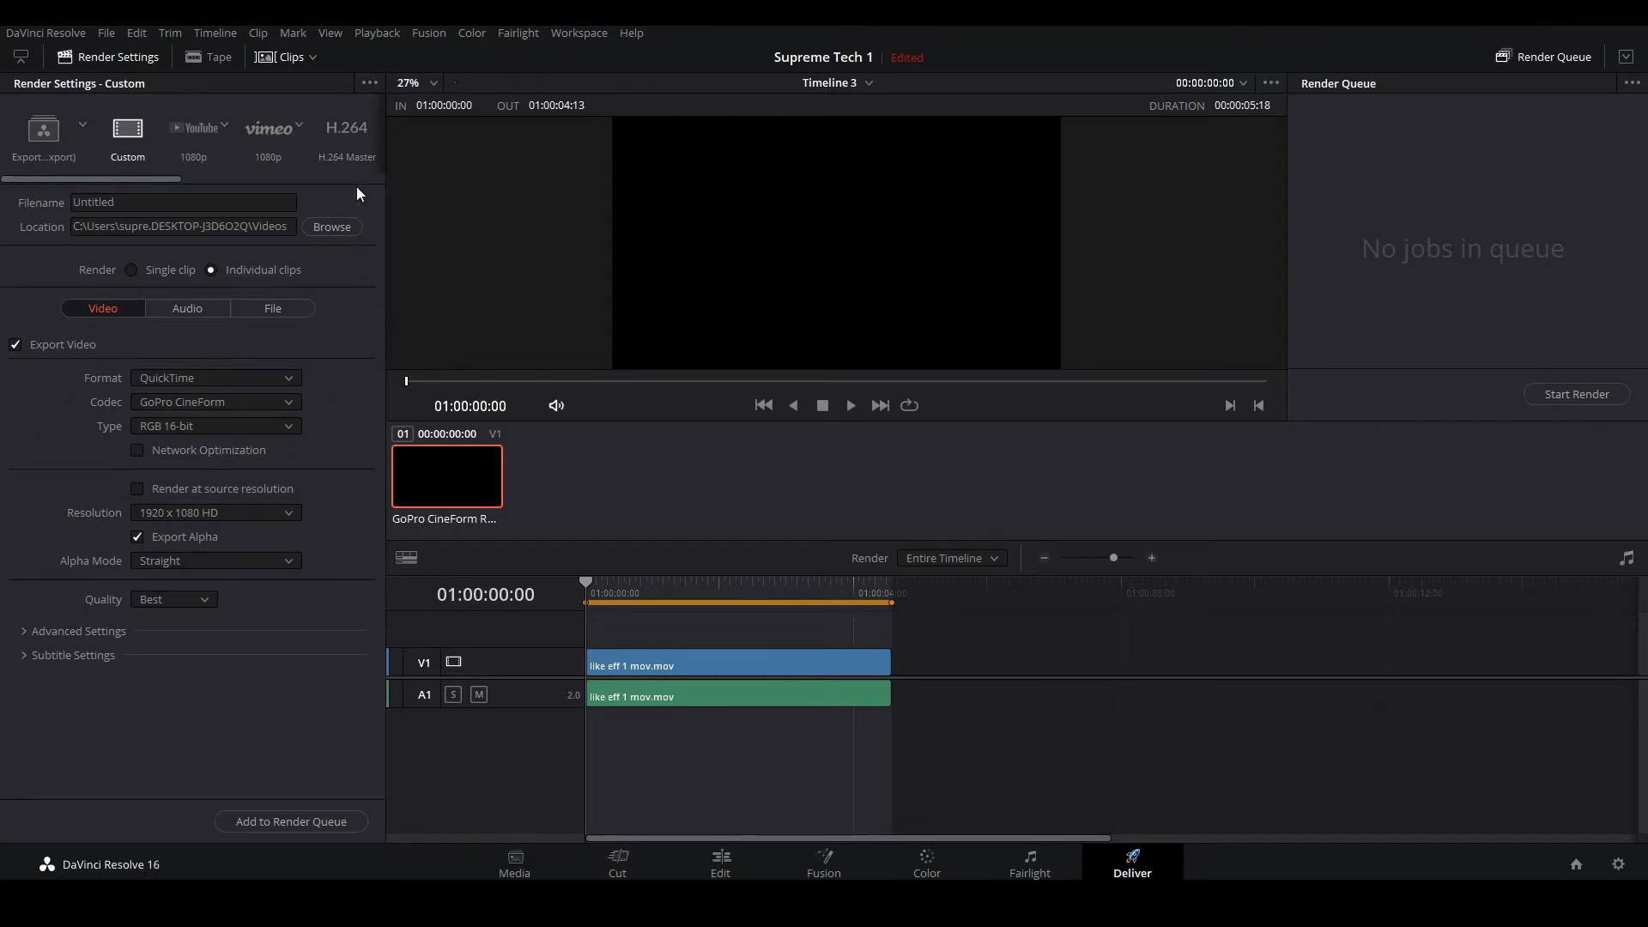
Step: Examine the option for saving render settings as a new preset and look through the available export presets
{"action": "left_click", "coordinate": [367, 84]}
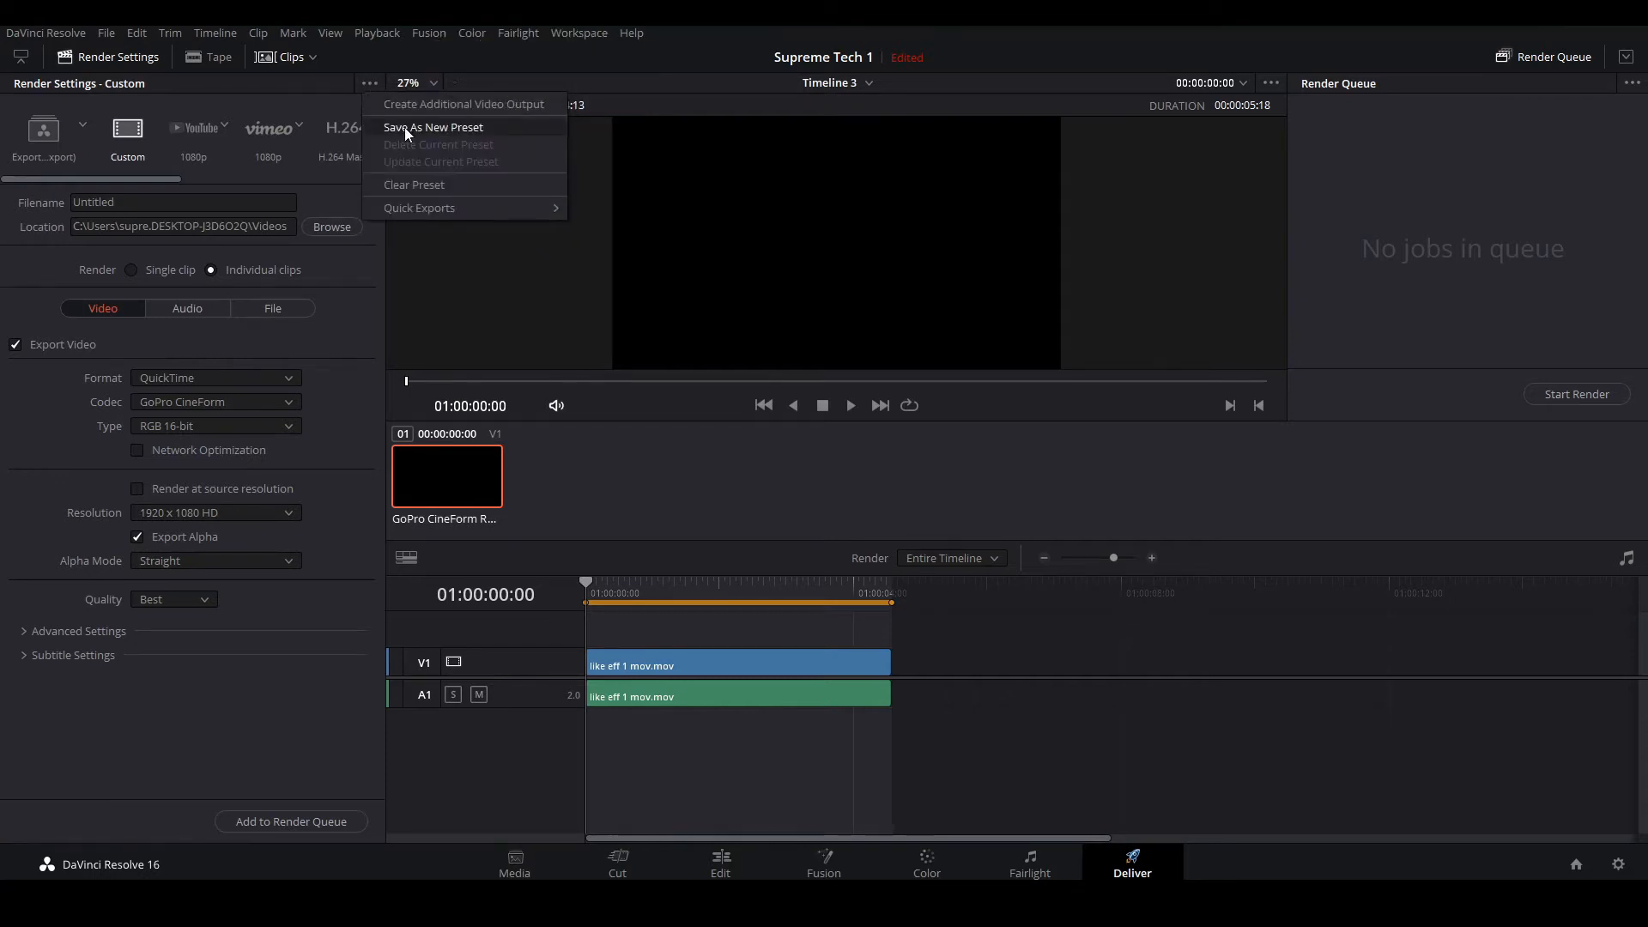
{"action": "left_click", "coordinate": [327, 80]}
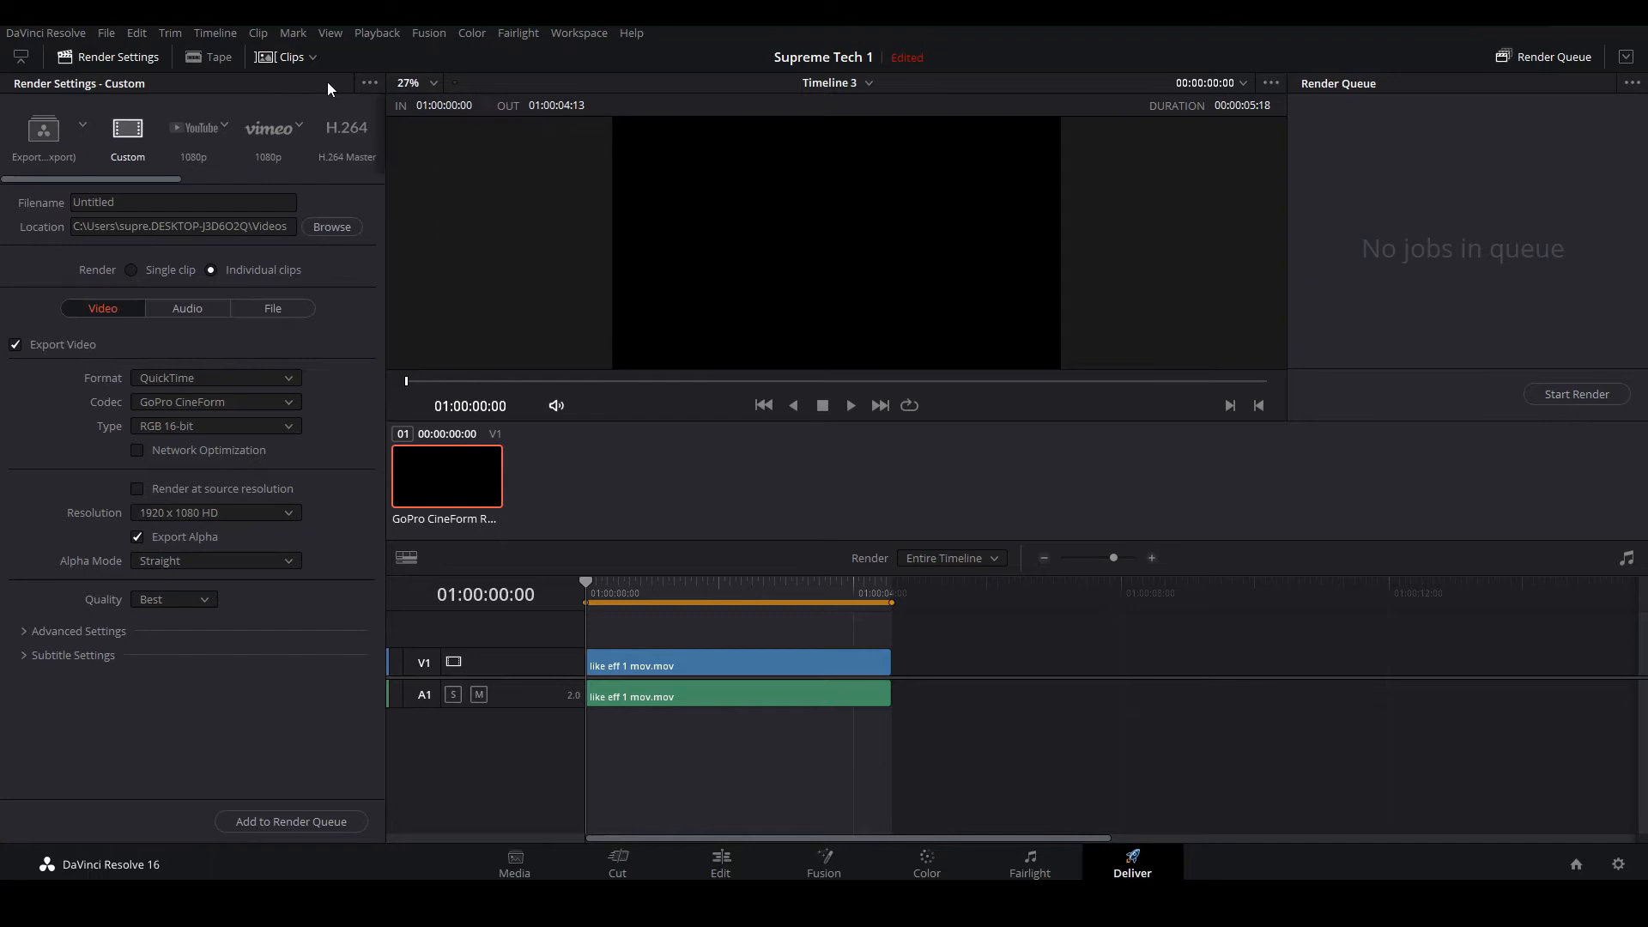
{"action": "left_click", "coordinate": [83, 125]}
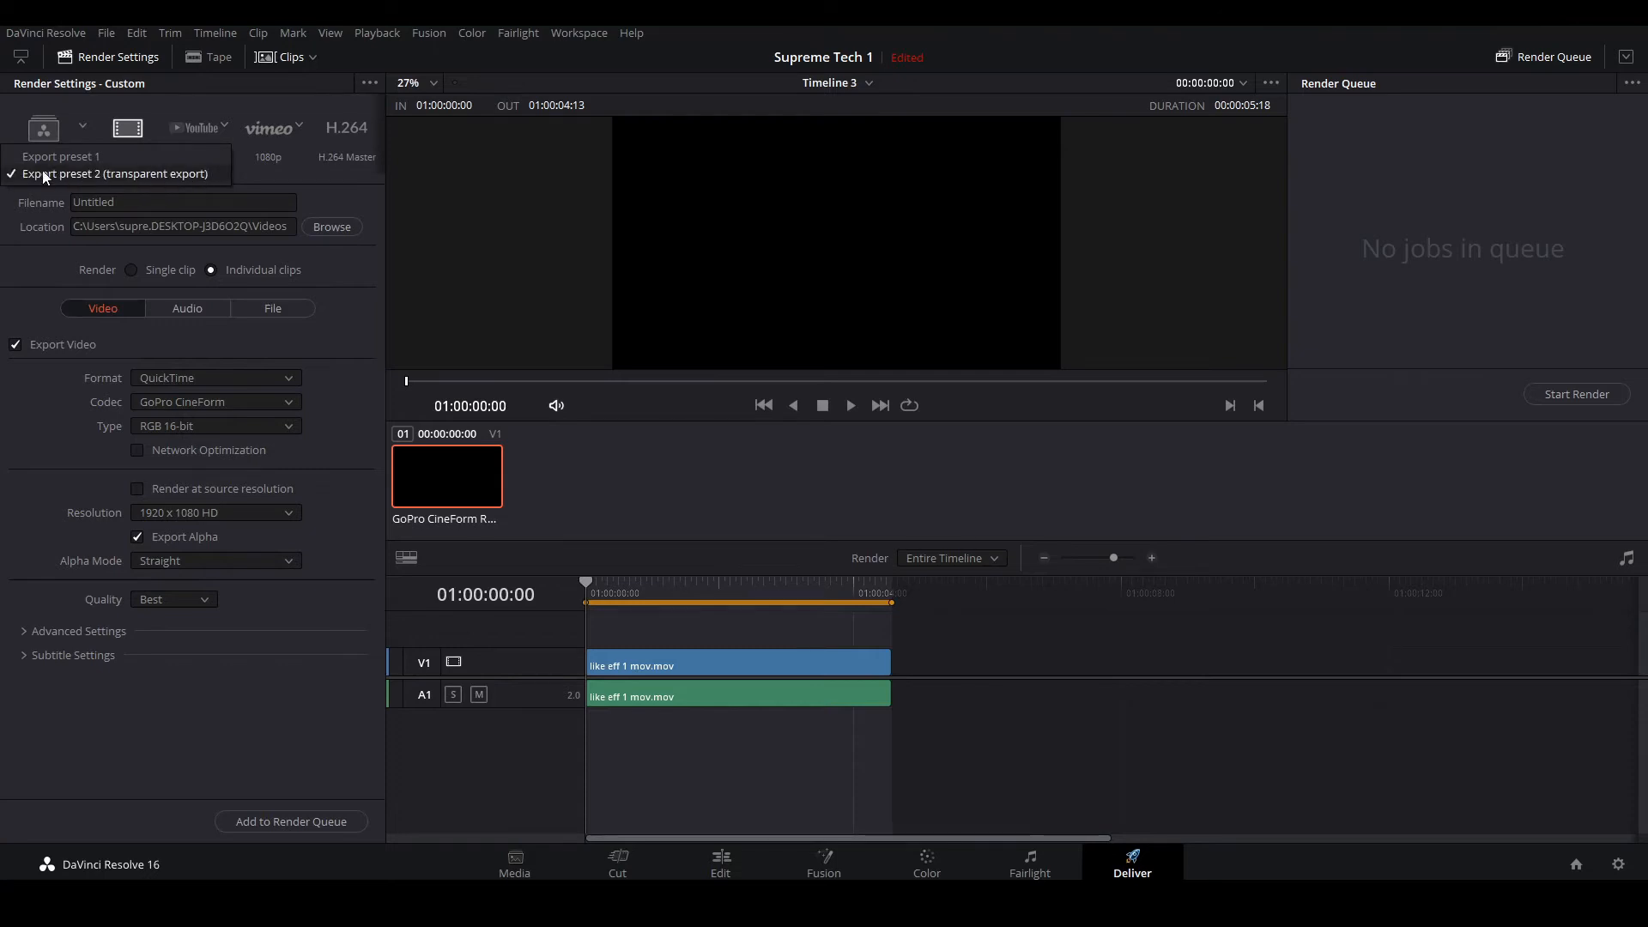
{"action": "left_click", "coordinate": [294, 179]}
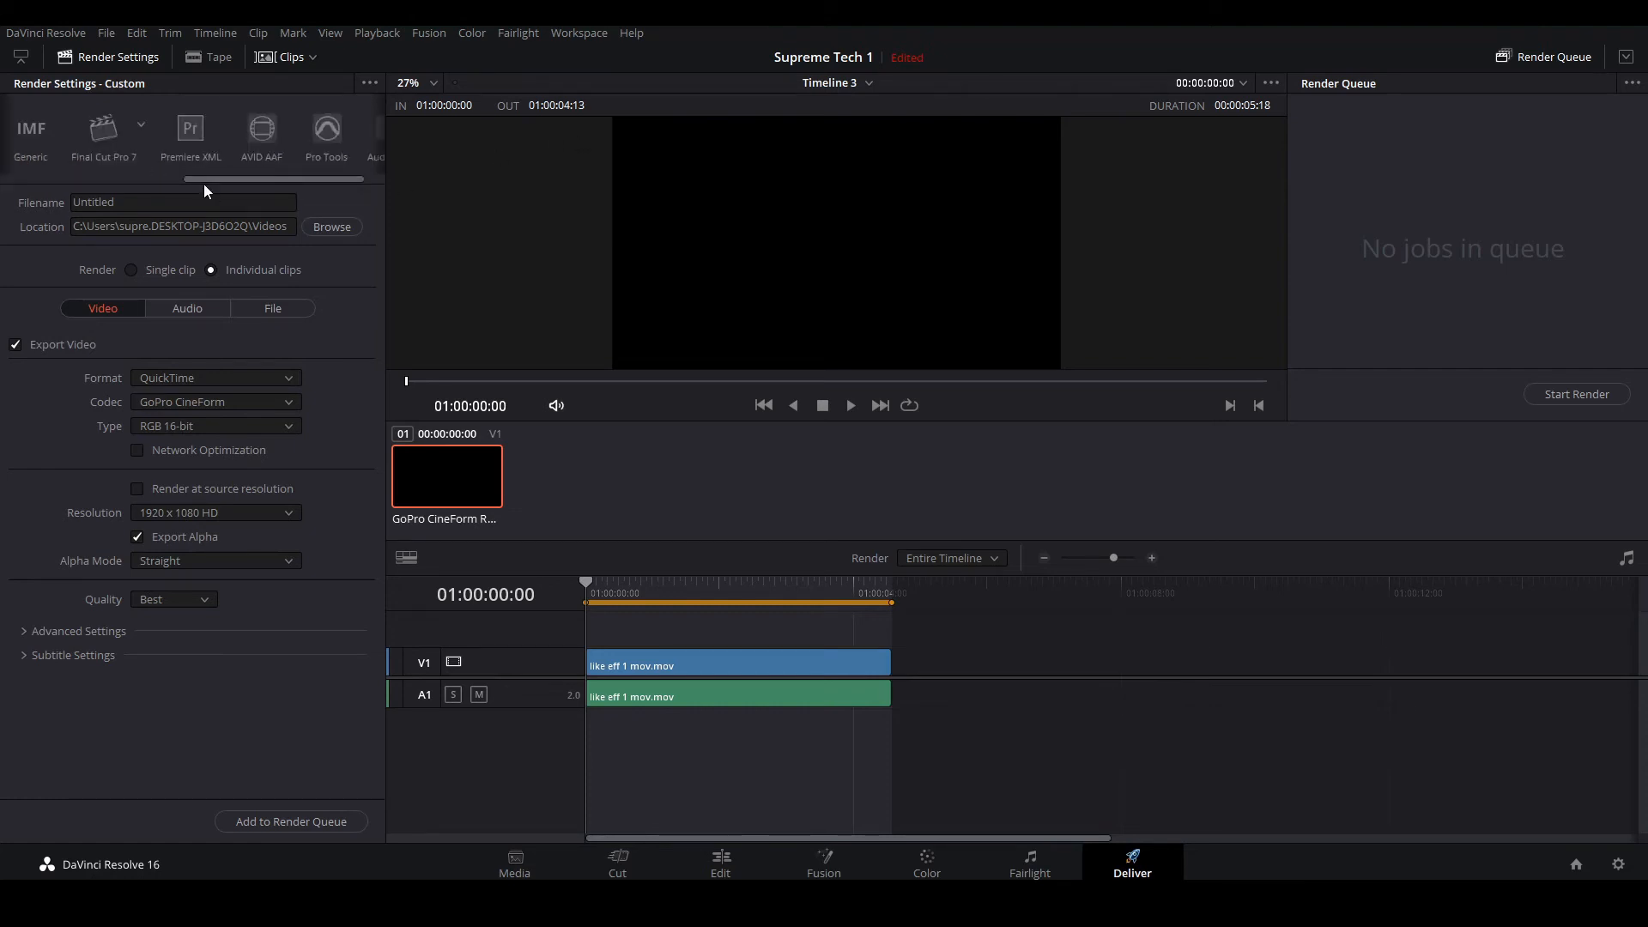
{"action": "left_click_drag", "start_coordinate": [199, 179], "coordinate": [3, 182]}
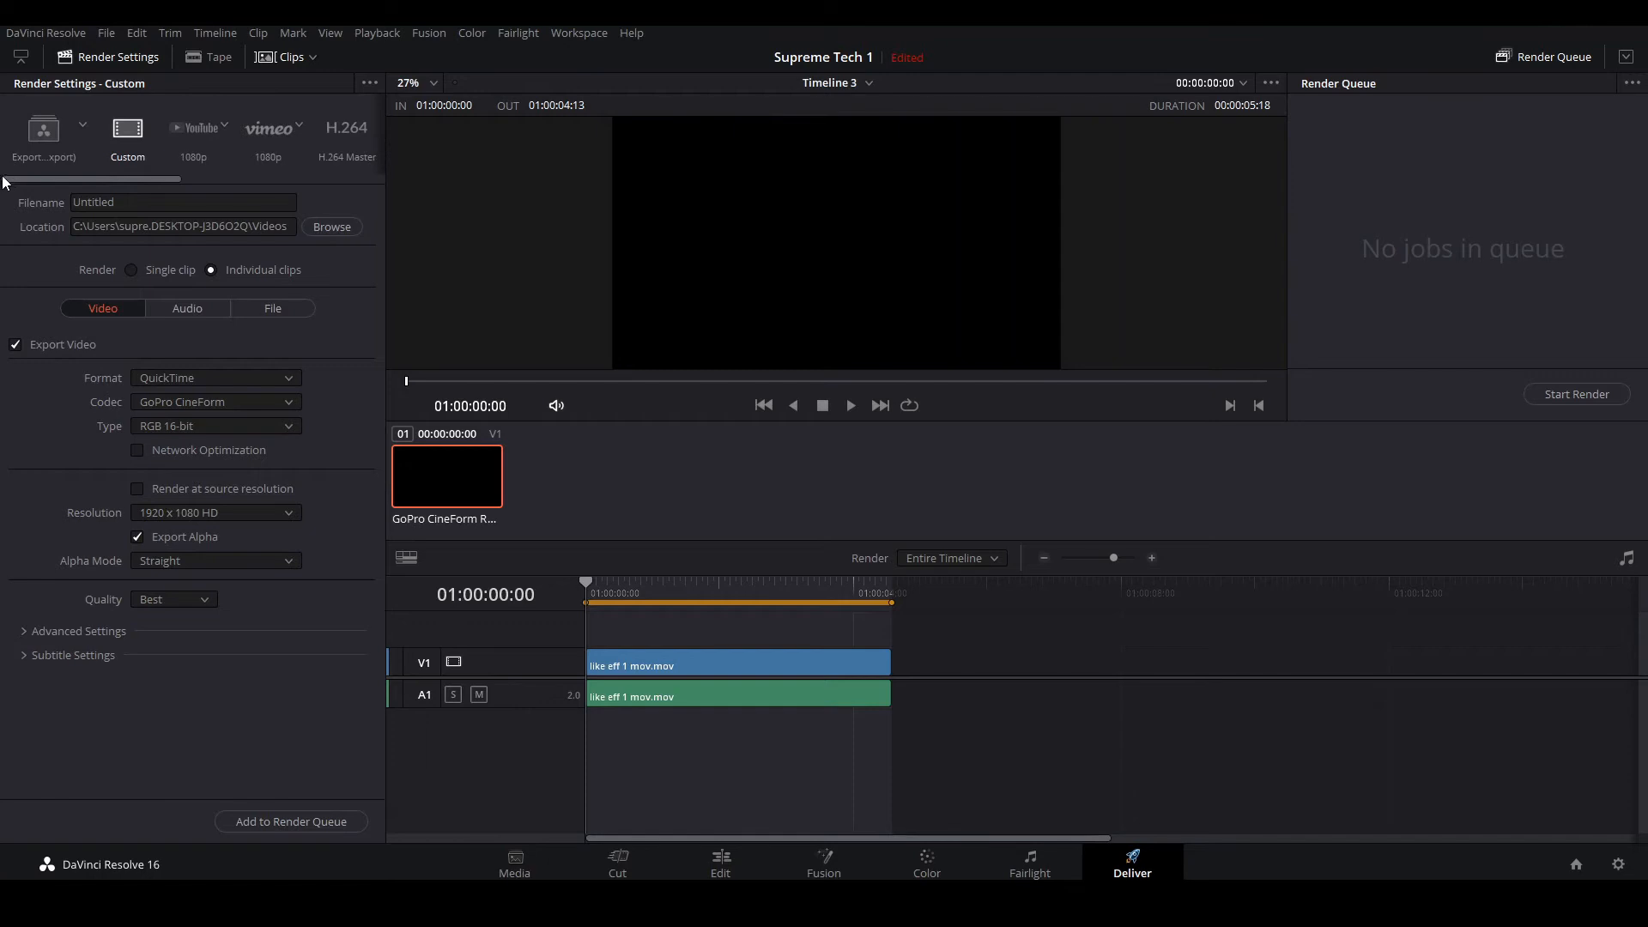
Step: Load the saved render preset Export preset 2 (transparent export)
{"action": "left_click", "coordinate": [80, 127]}
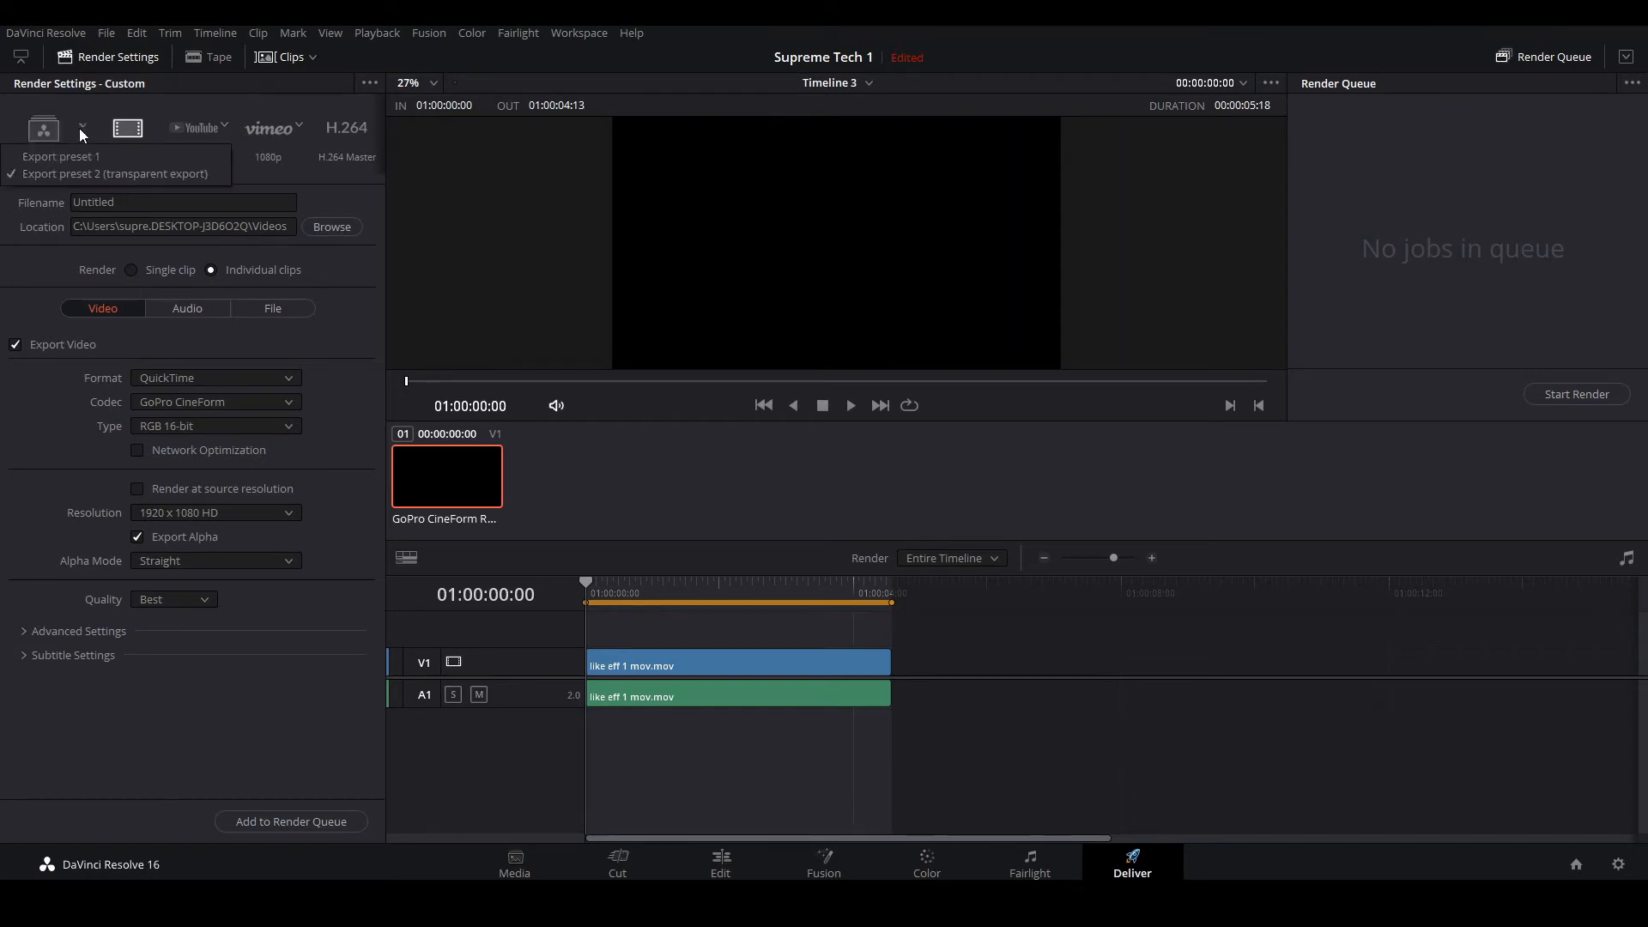
{"action": "left_click", "coordinate": [121, 173]}
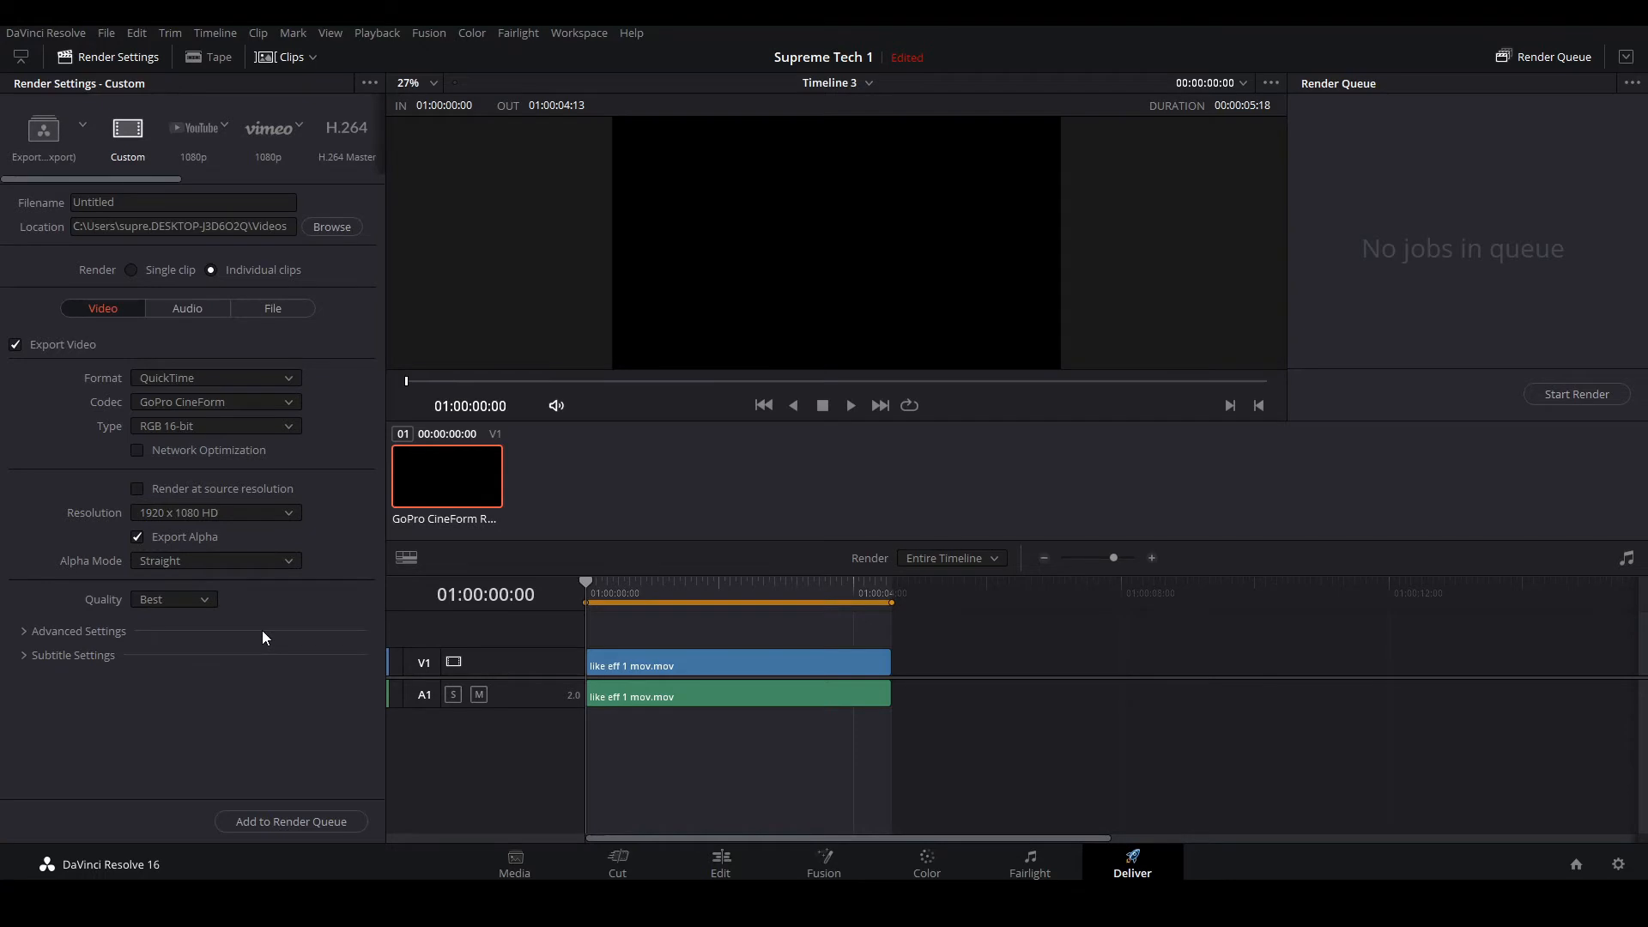
{"action": "left_click", "coordinate": [81, 130]}
{"action": "left_click", "coordinate": [75, 178]}
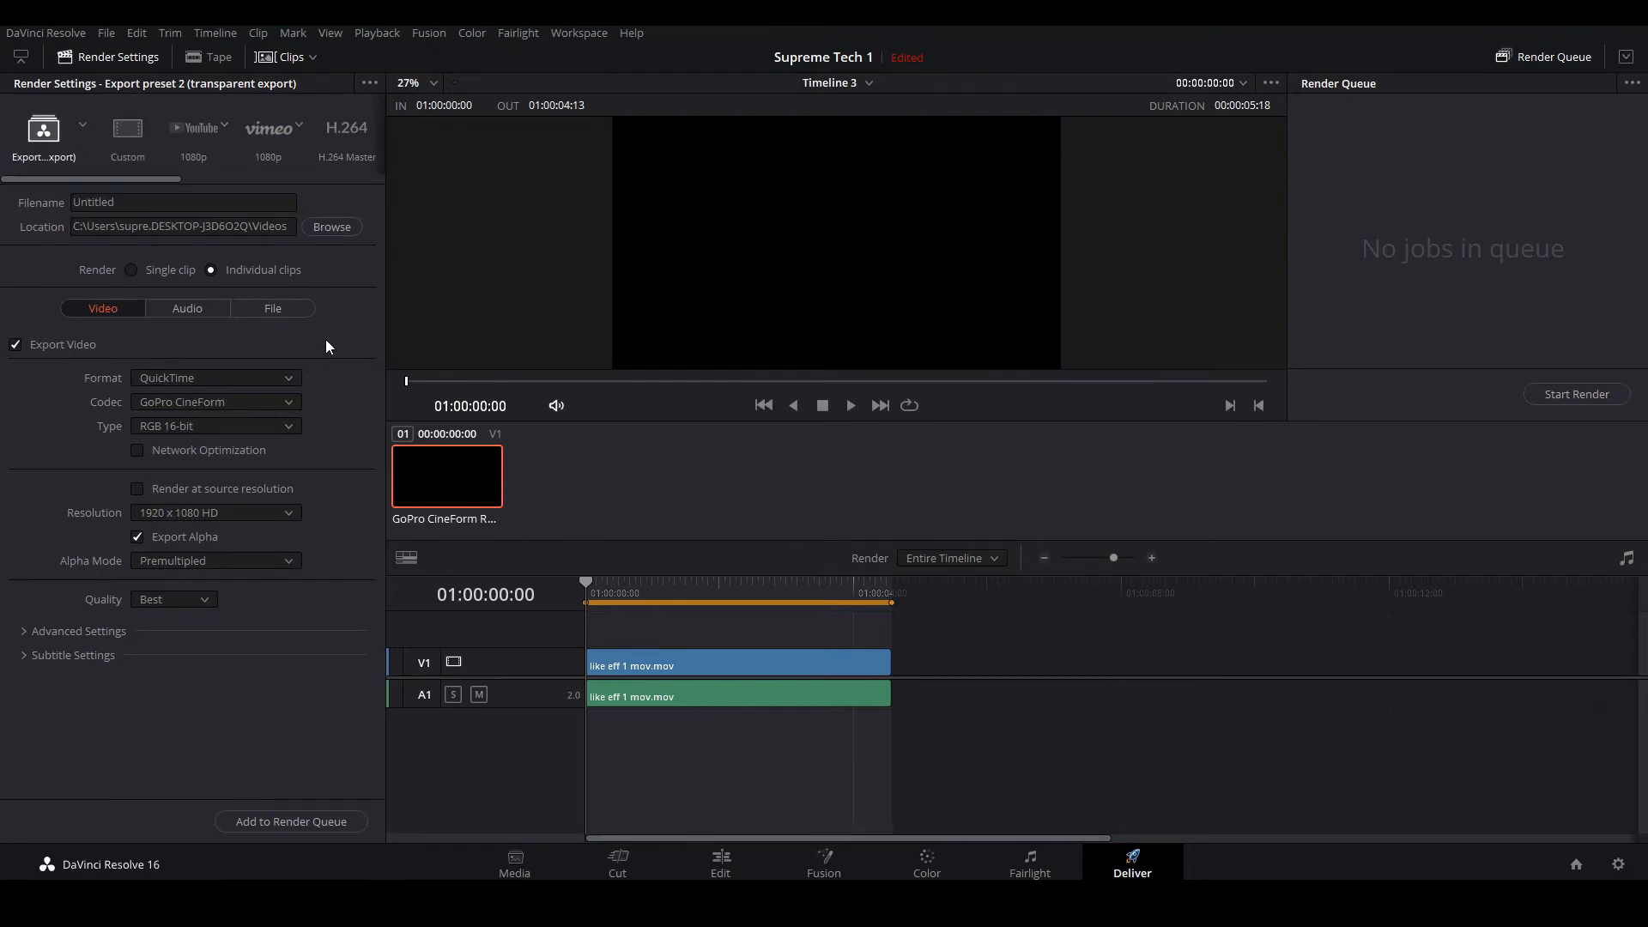
Step: Load the saved render preset Export preset 1
{"action": "left_click", "coordinate": [84, 120]}
{"action": "left_click", "coordinate": [70, 161]}
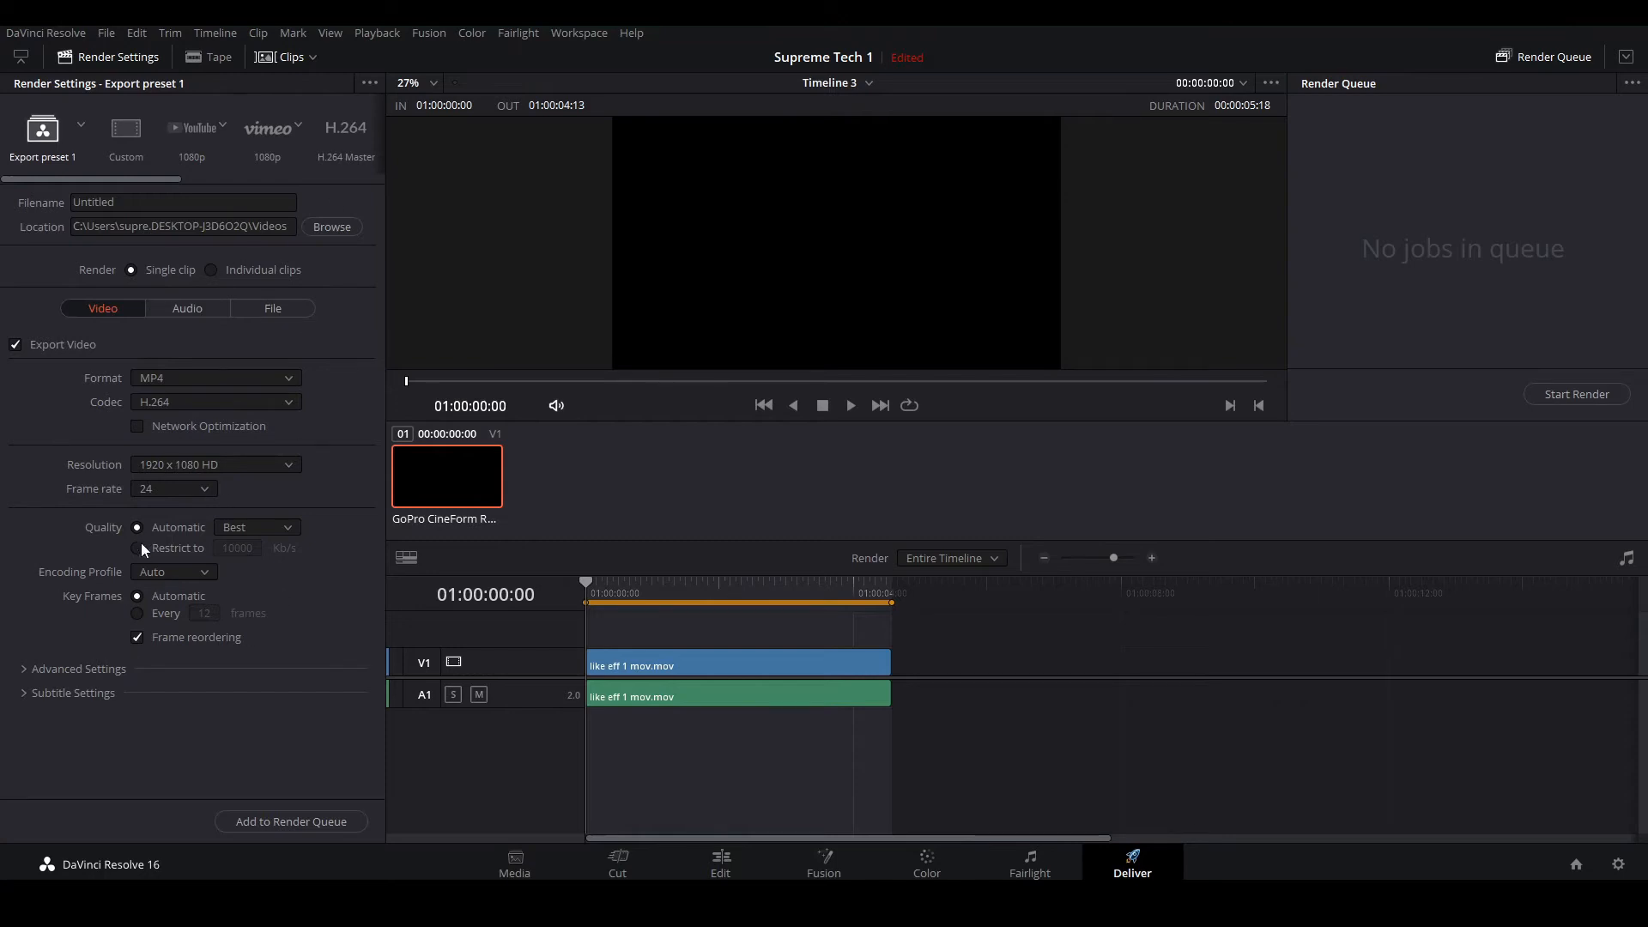
Step: Load the saved render preset Export preset 2 (transparent export) and add the timeline to the render queue
{"action": "left_click", "coordinate": [82, 122]}
{"action": "left_click", "coordinate": [81, 173]}
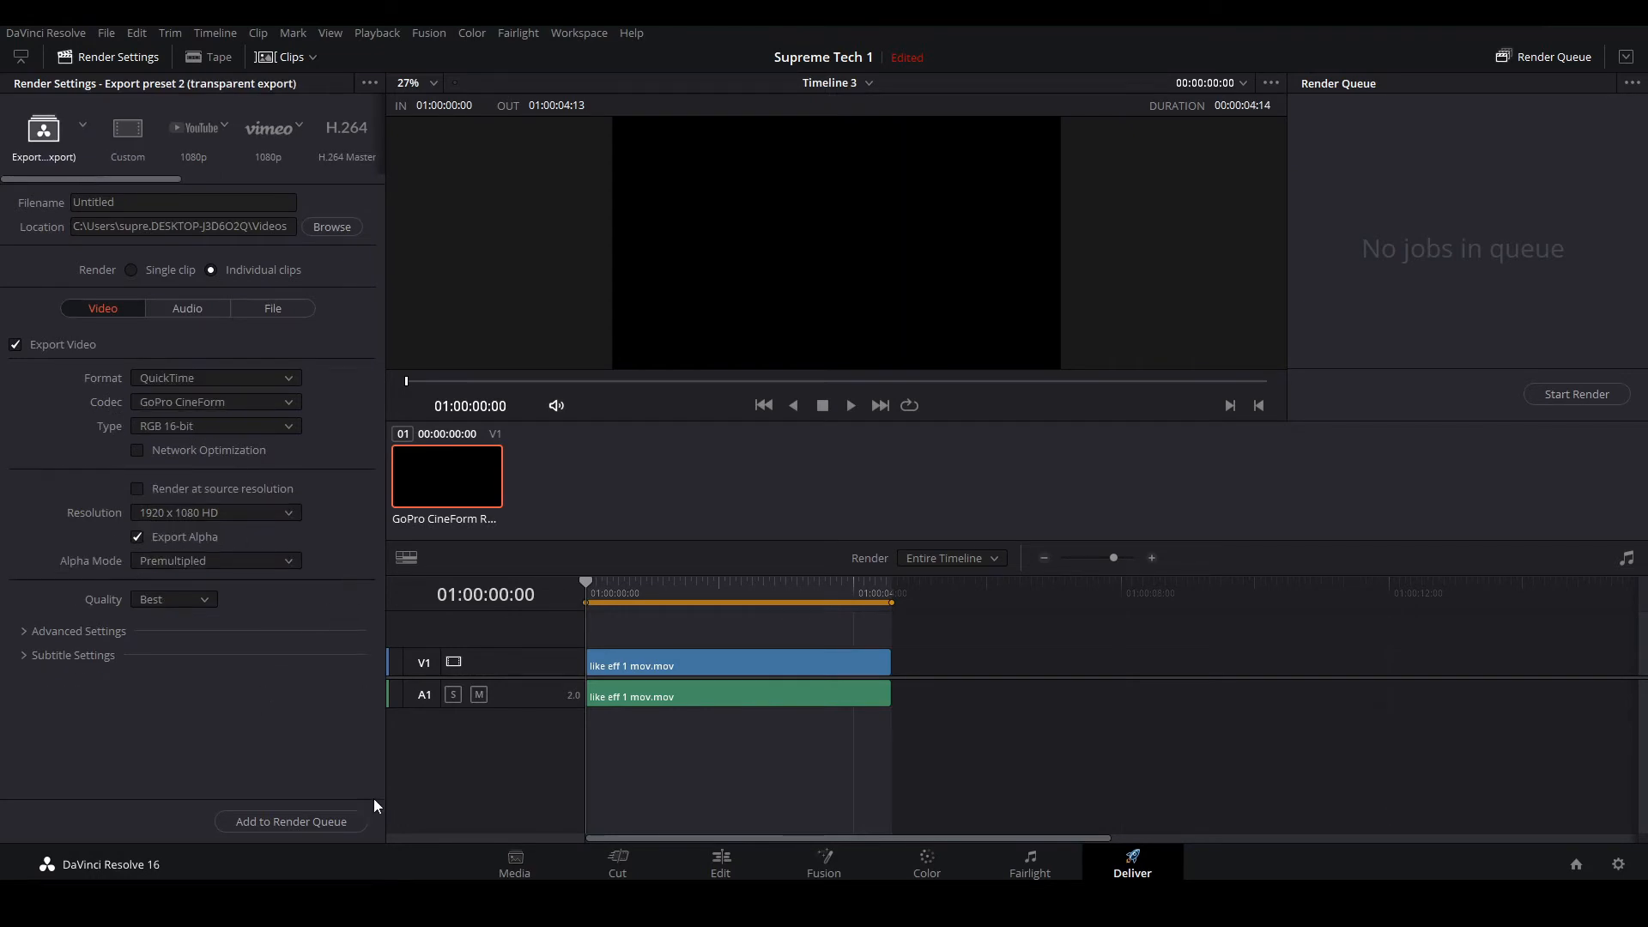
{"action": "left_click", "coordinate": [286, 822]}
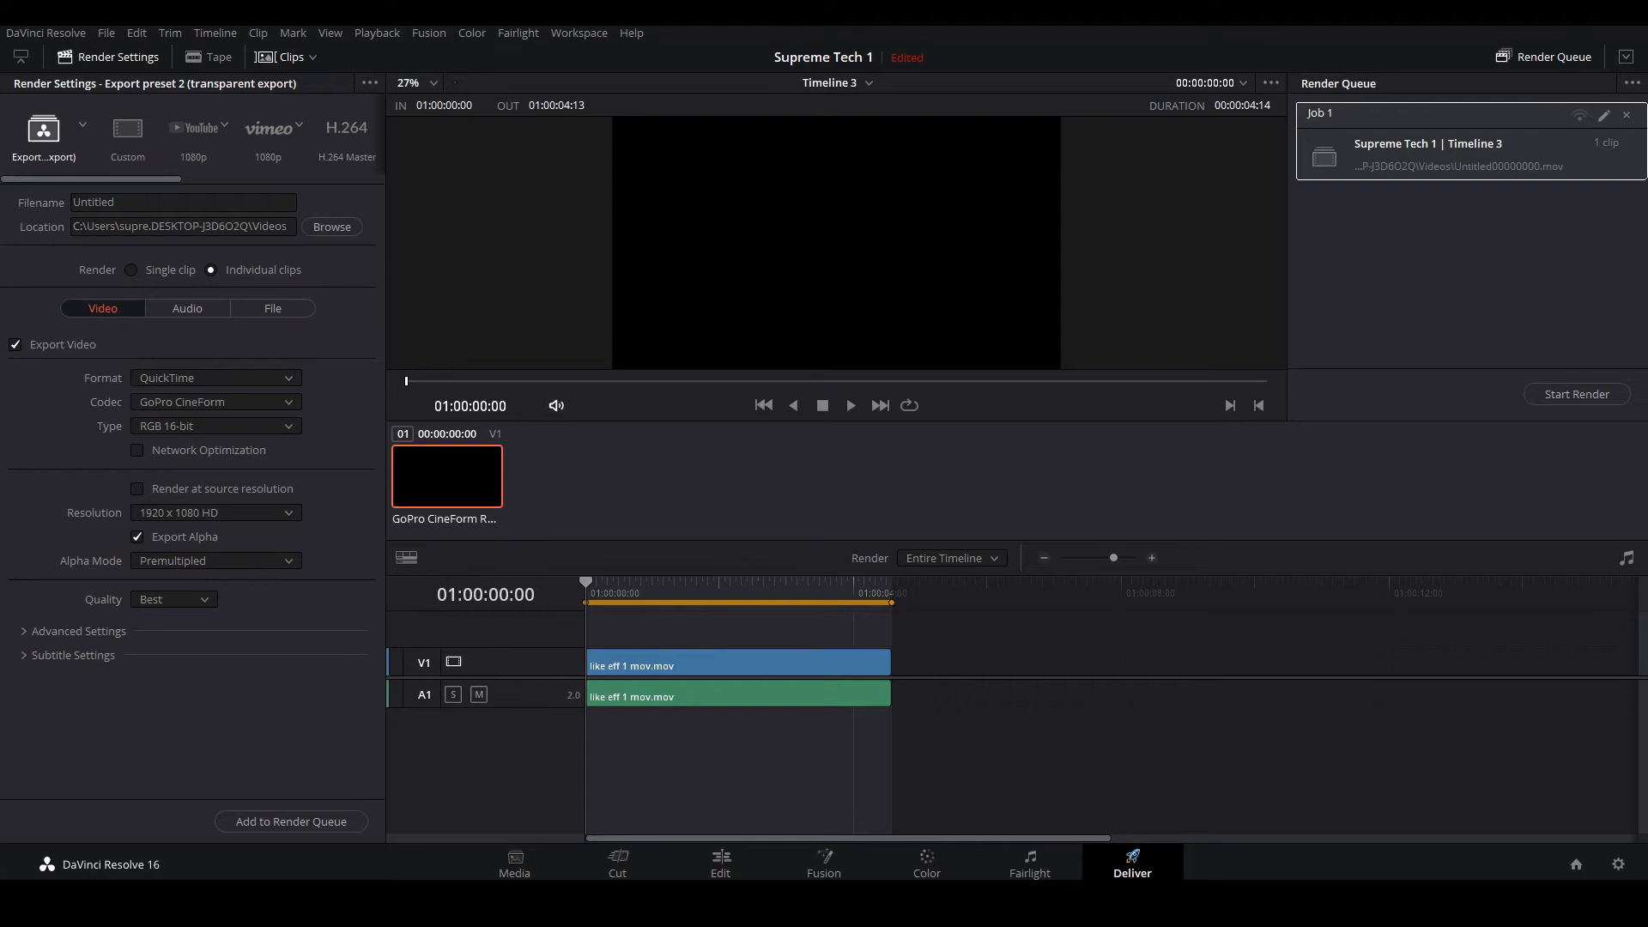
Step: On the Edit page, replace the like eff 1 mov.mov clip in Timeline 3 with like eff 1.mp4 at the timeline's start
{"action": "left_click", "coordinate": [729, 872]}
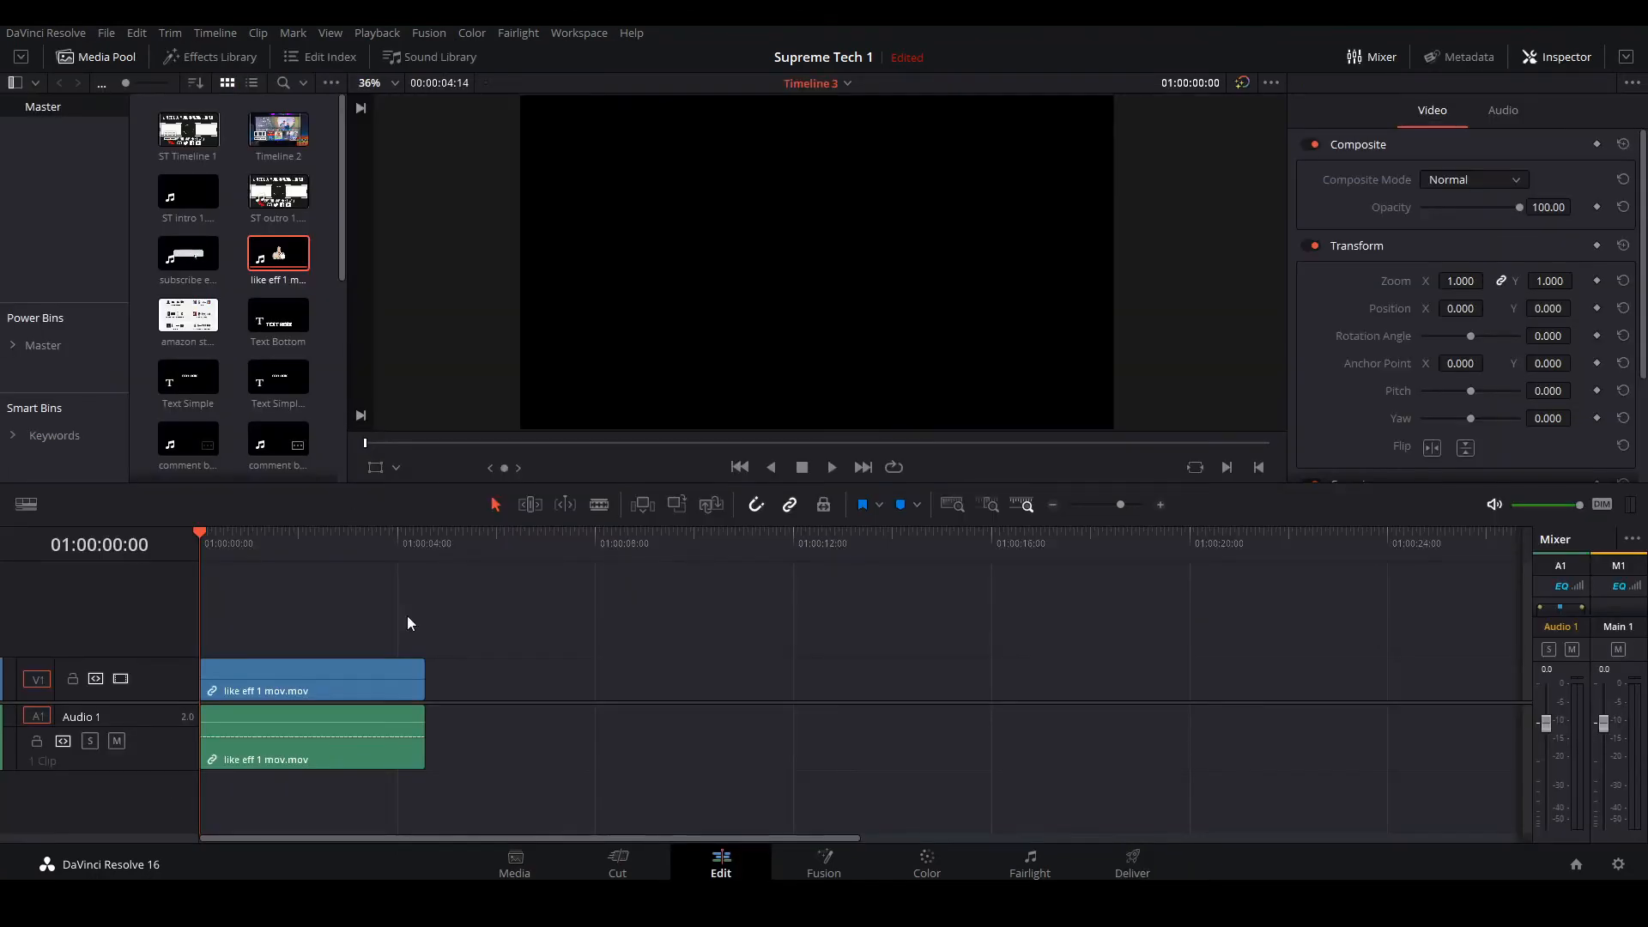
{"action": "scroll", "coordinate": [322, 389], "scroll_direction": "down", "scroll_amount": 5}
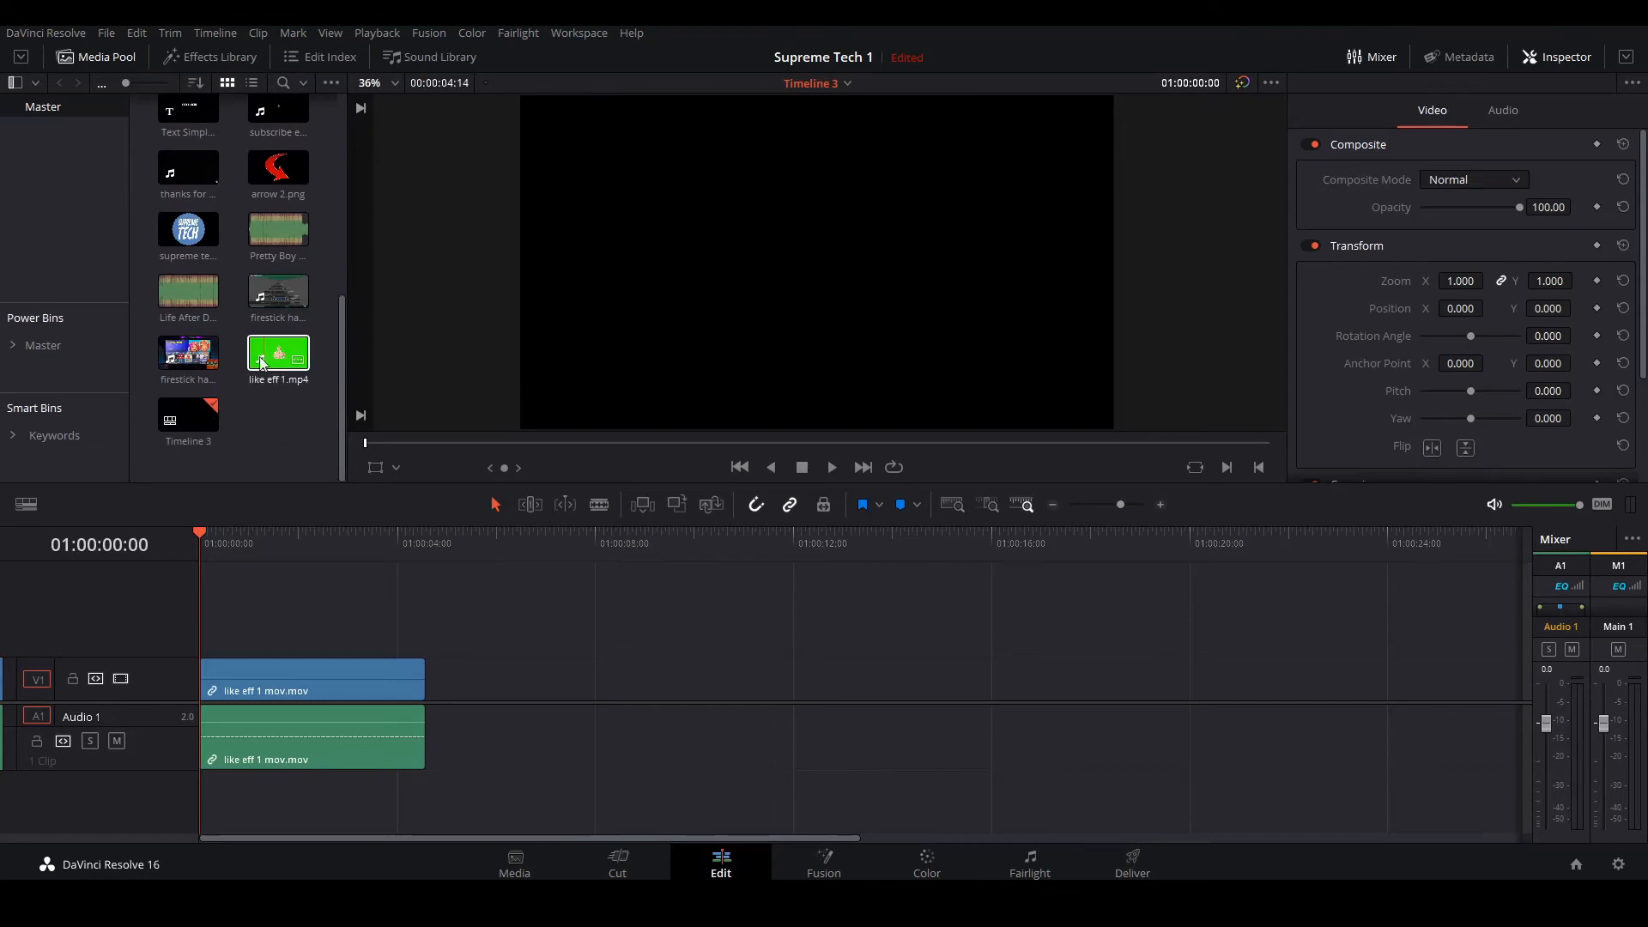
{"action": "left_click", "coordinate": [204, 352]}
{"action": "left_click_drag", "start_coordinate": [276, 628], "coordinate": [274, 772]}
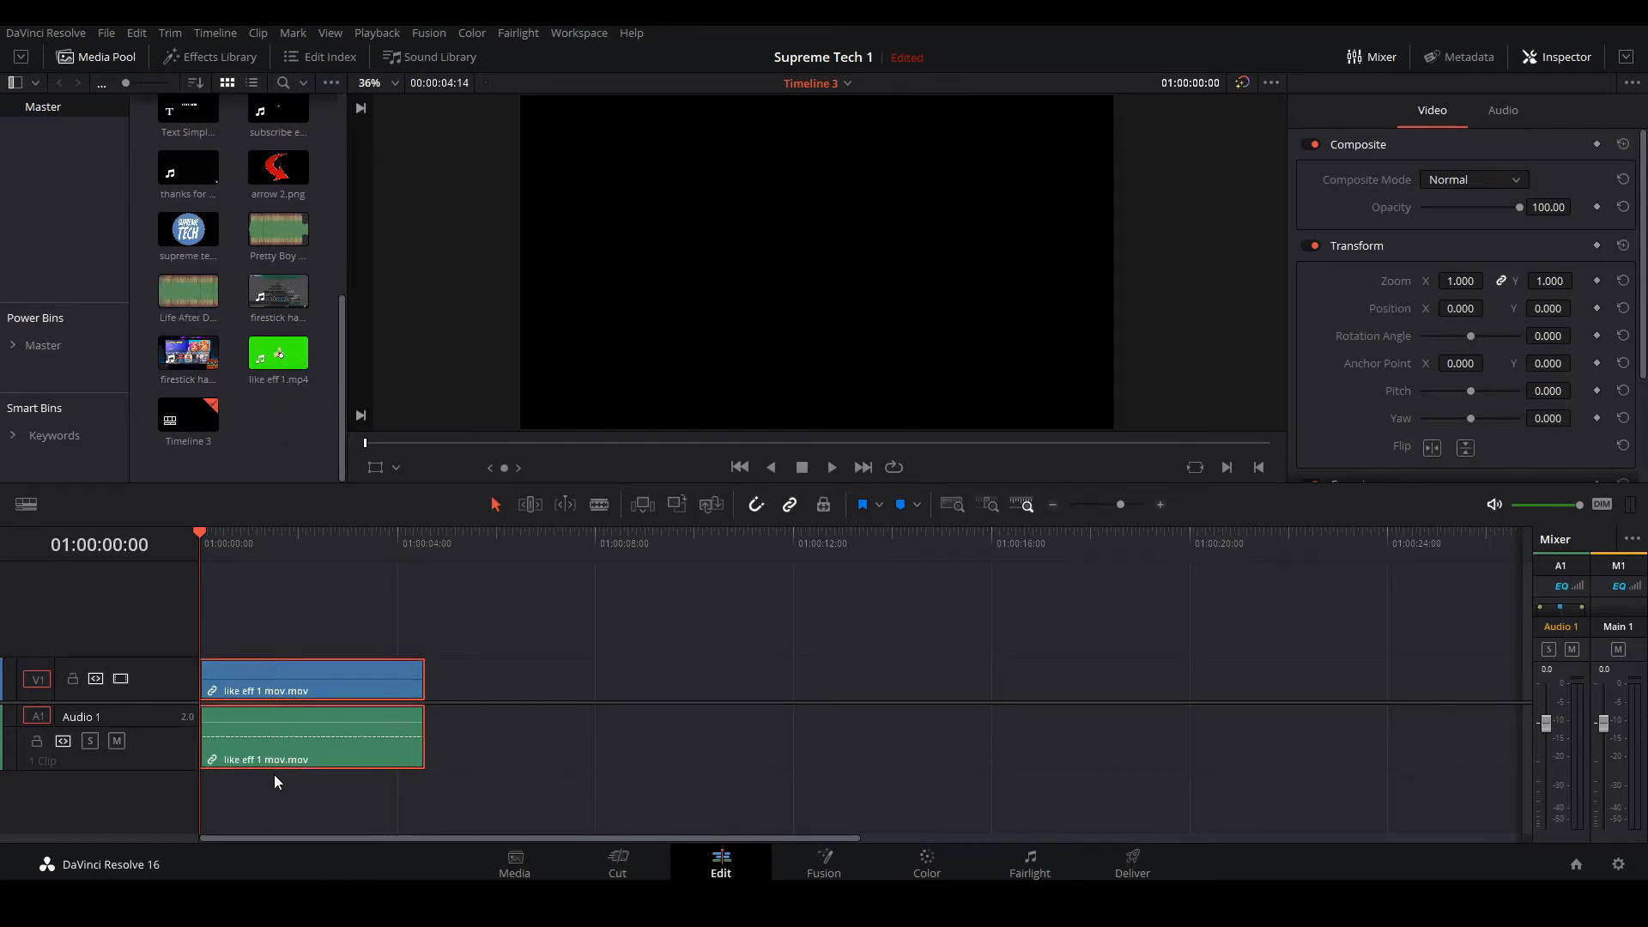
{"action": "key", "text": "Delete"}
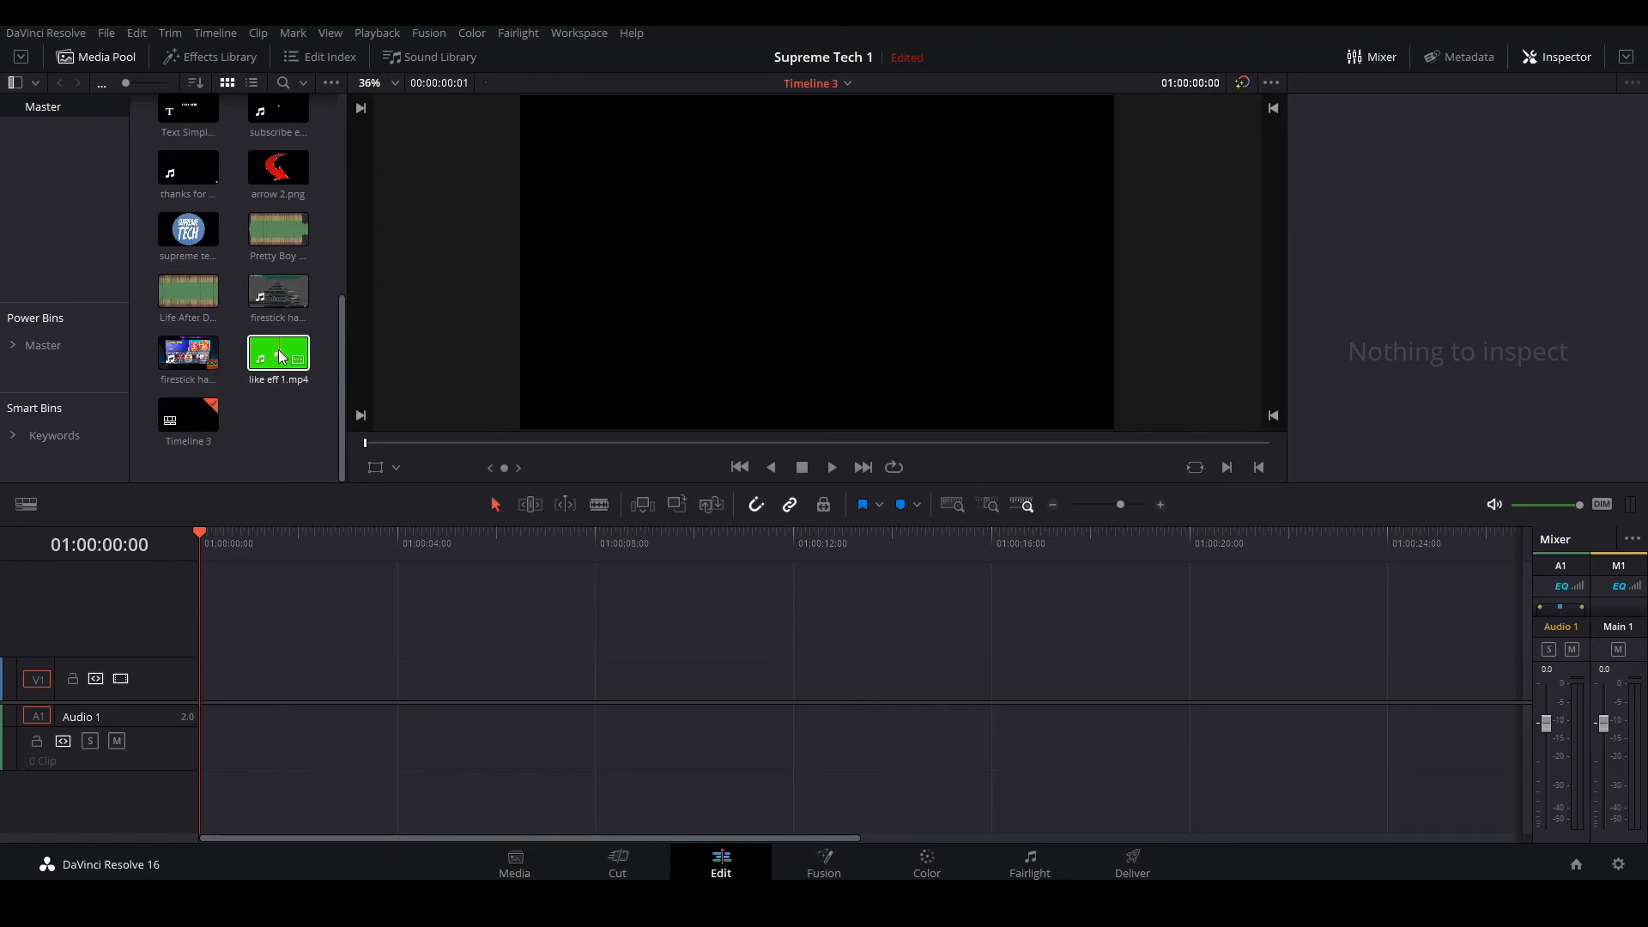
{"action": "left_click_drag", "start_coordinate": [281, 354], "coordinate": [201, 683]}
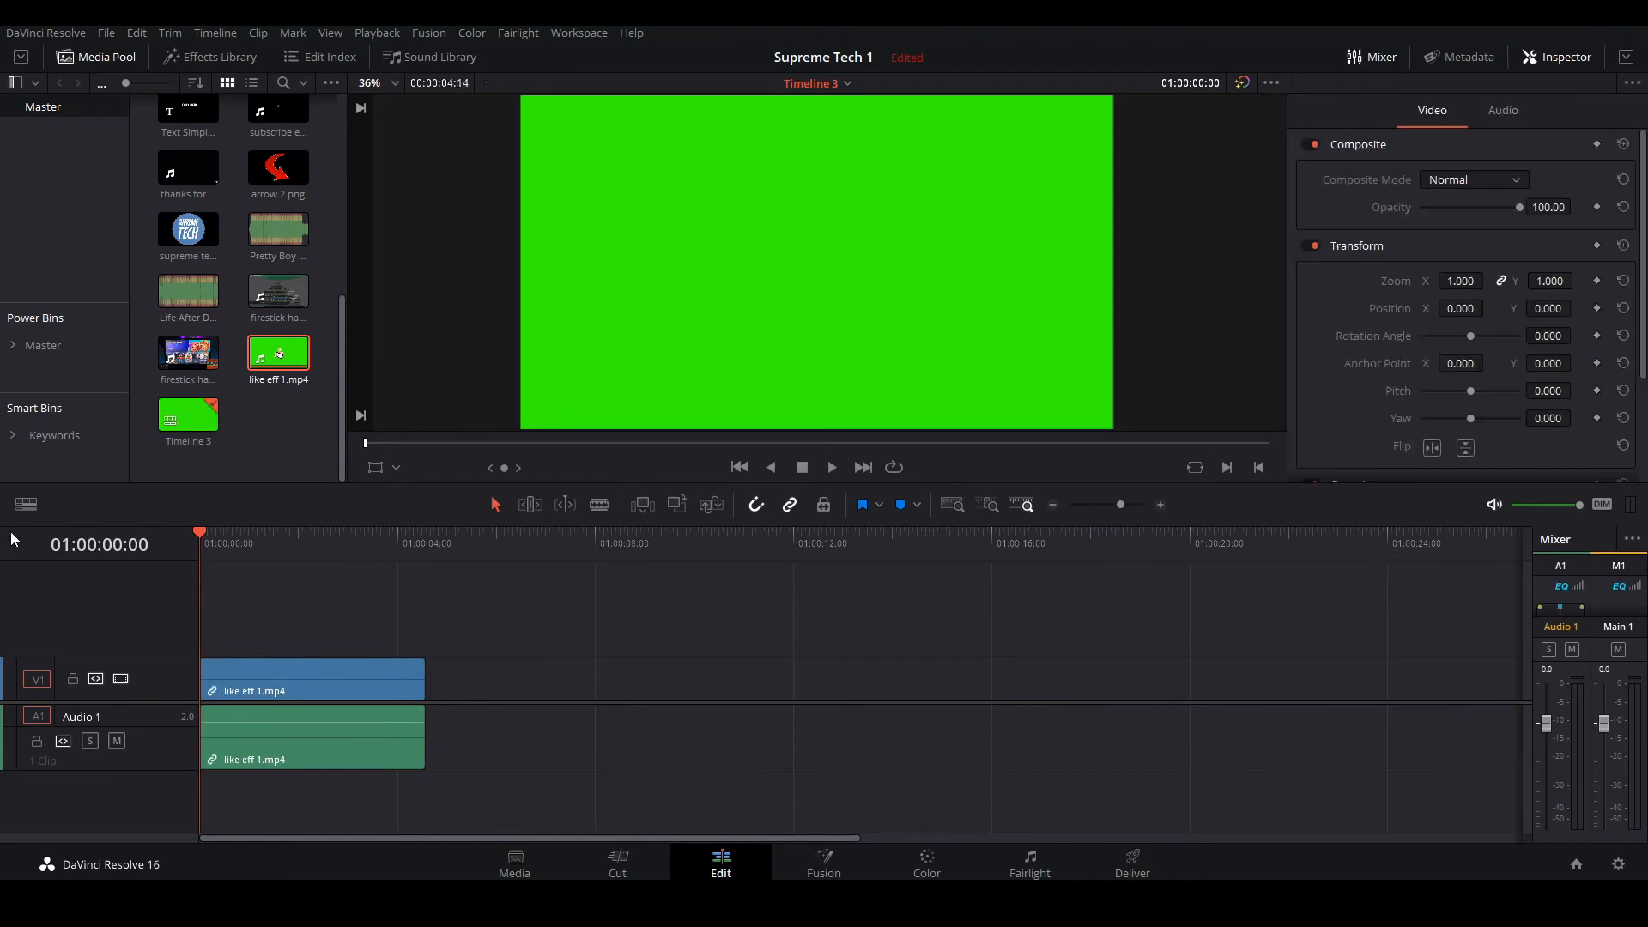
Step: Show filmstrip thumbnails on the video track, play through the clip and park the playhead on the thumbs-up at 01:00:01:11
{"action": "left_click", "coordinate": [26, 504]}
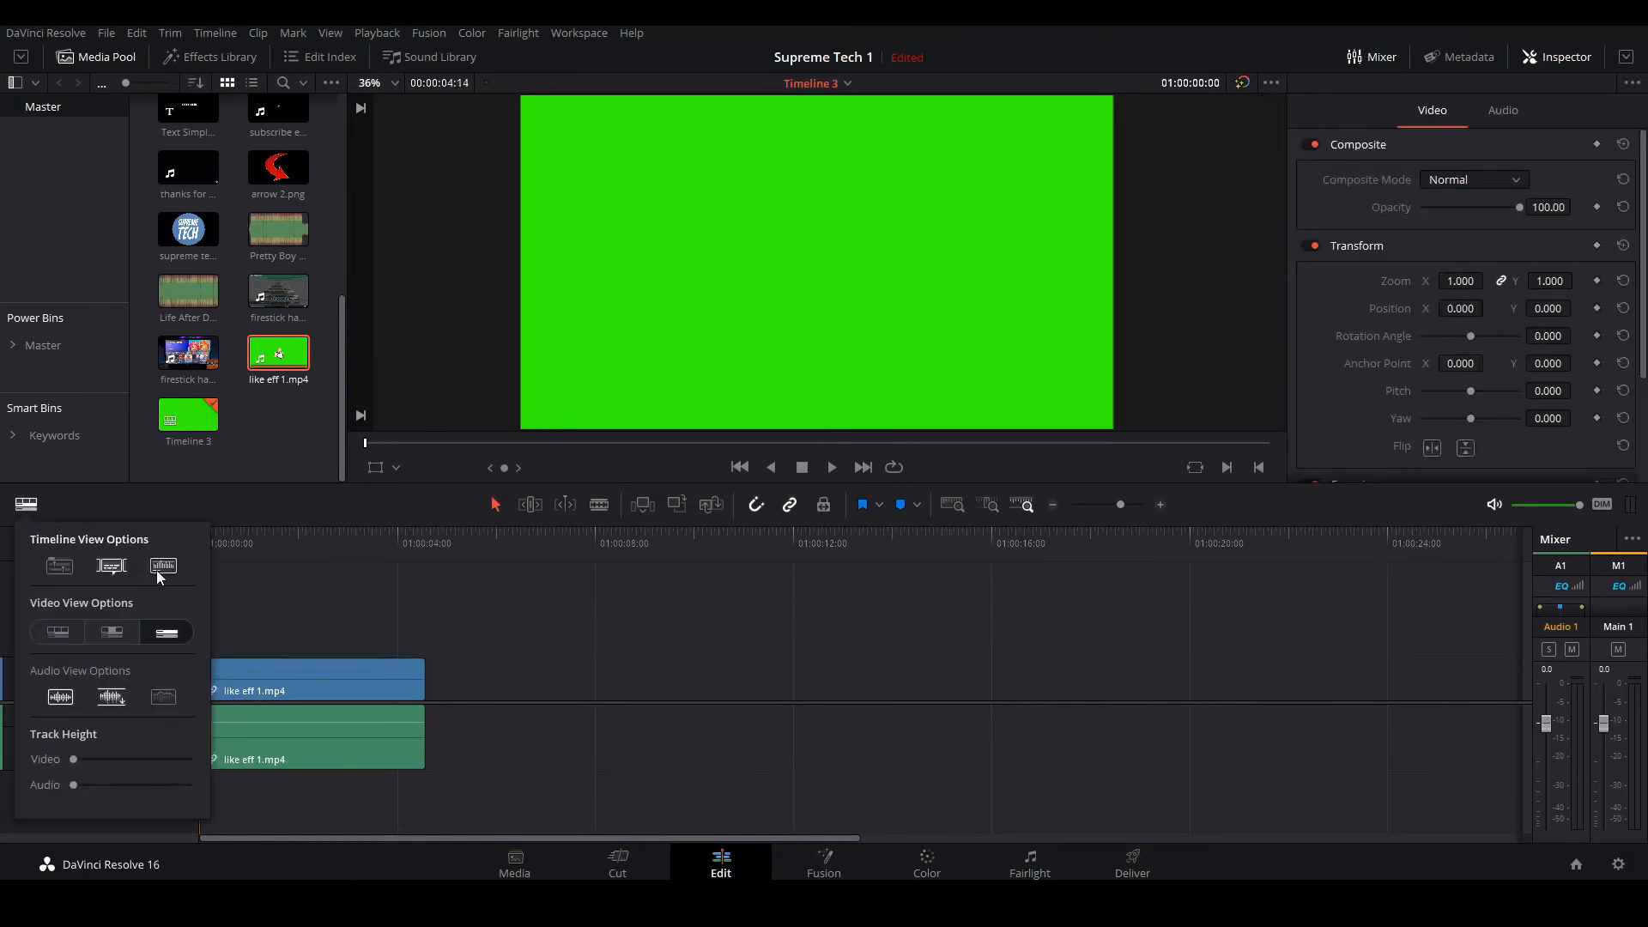
{"action": "left_click", "coordinate": [71, 640]}
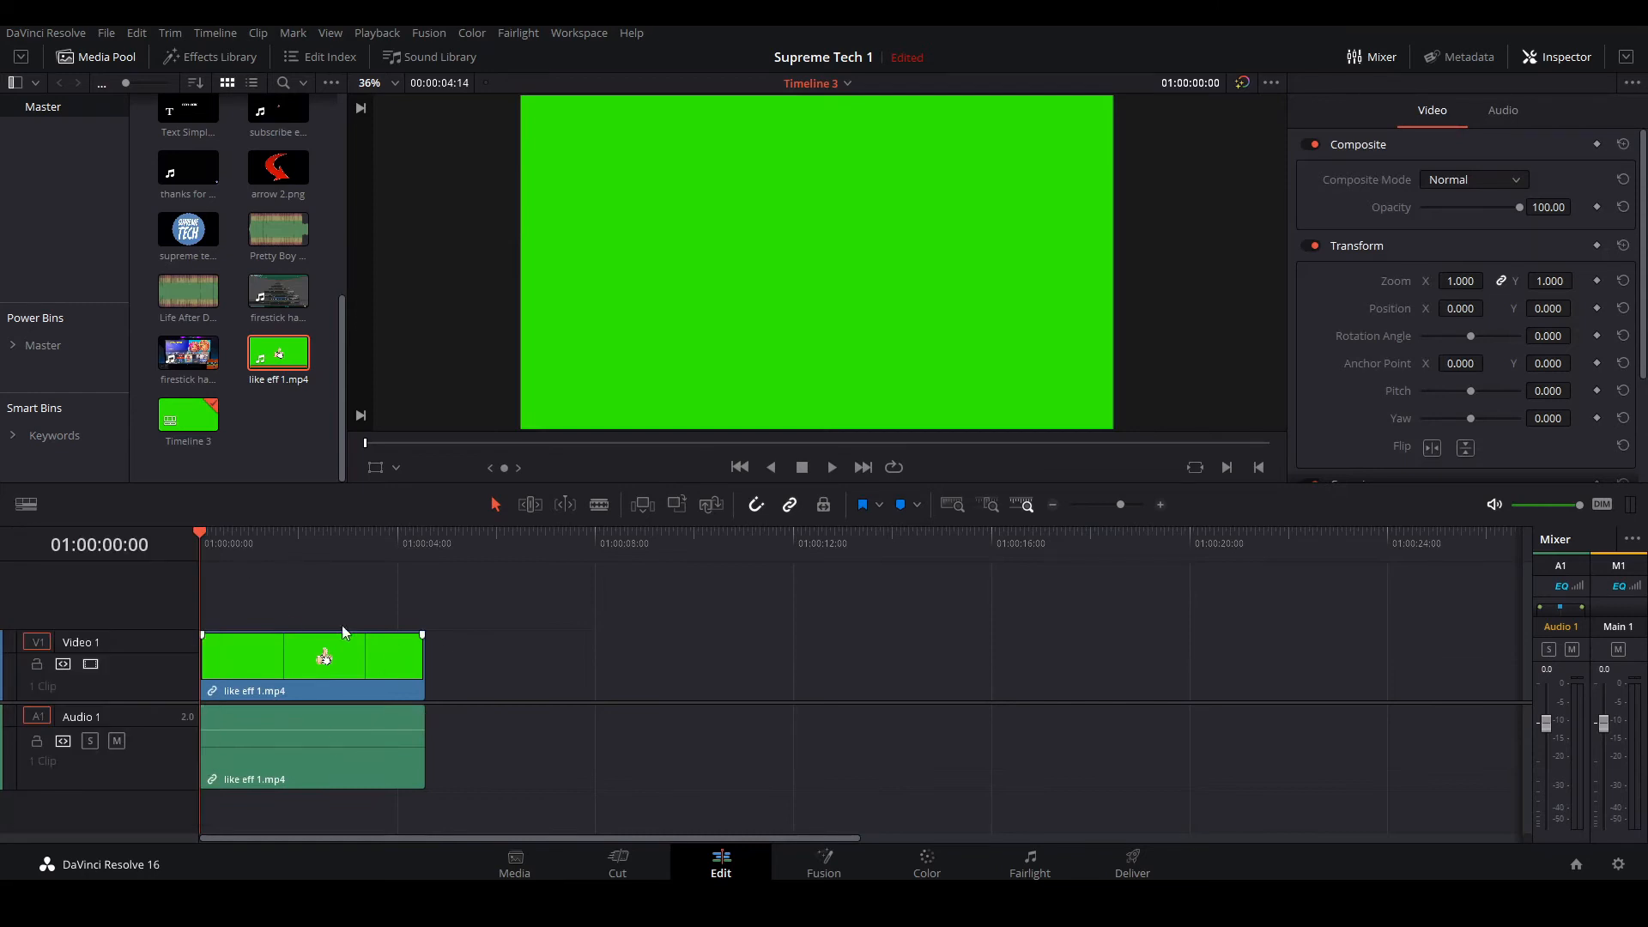
{"action": "left_click_drag", "start_coordinate": [290, 559], "coordinate": [216, 563]}
{"action": "key", "text": "space"}
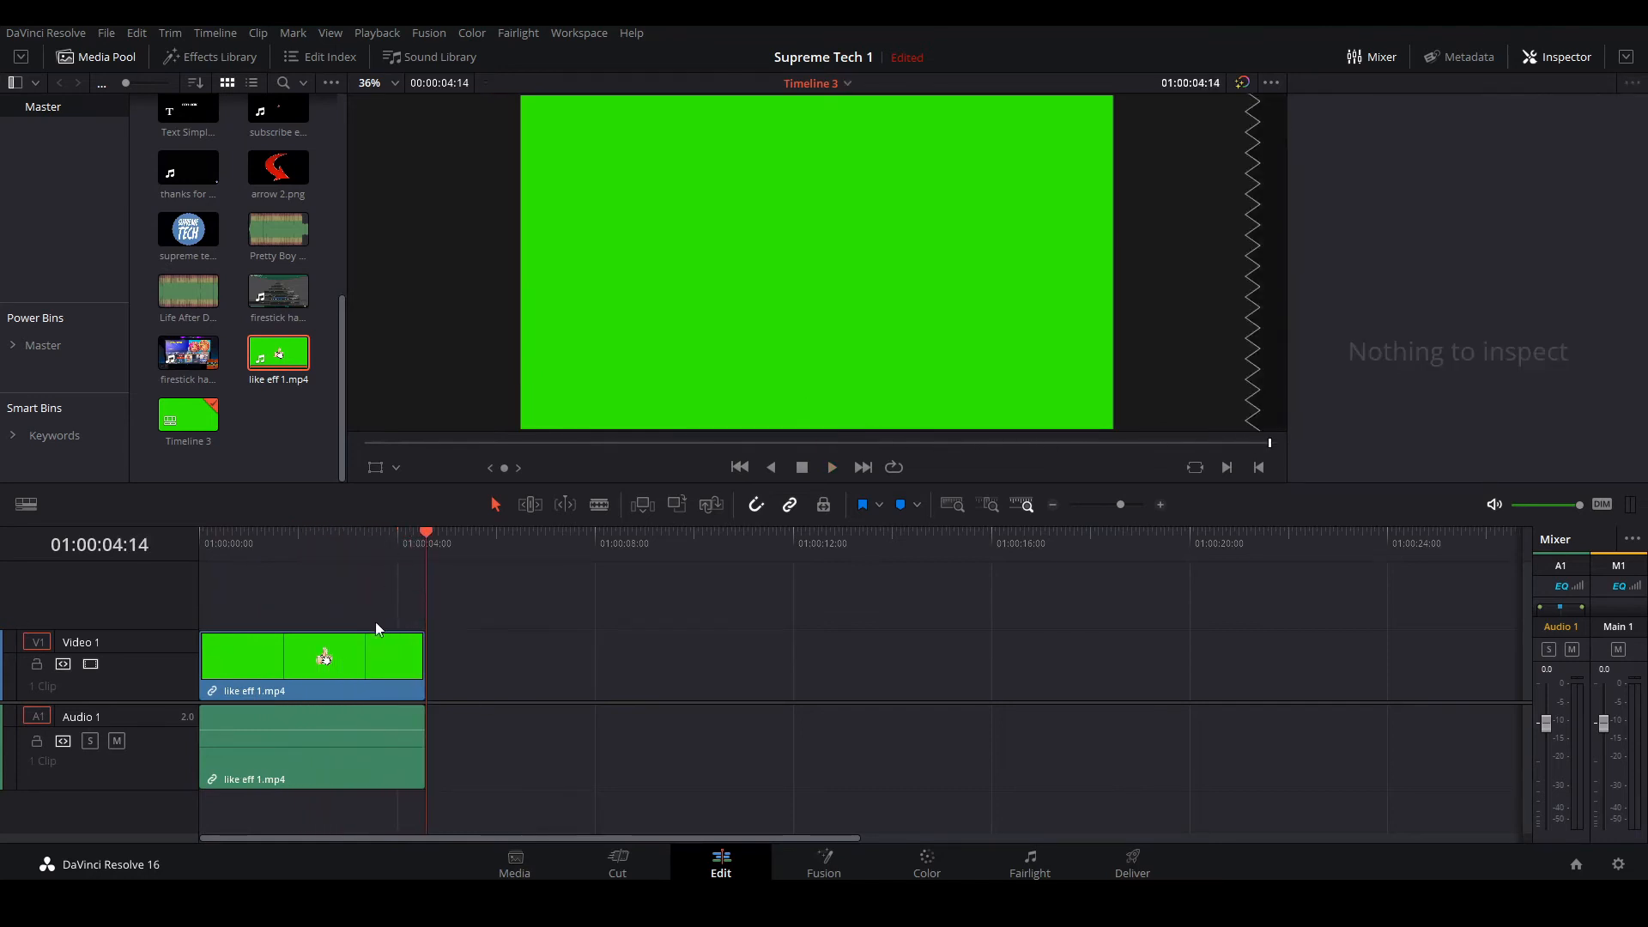
{"action": "left_click", "coordinate": [288, 539]}
{"action": "left_click", "coordinate": [270, 539]}
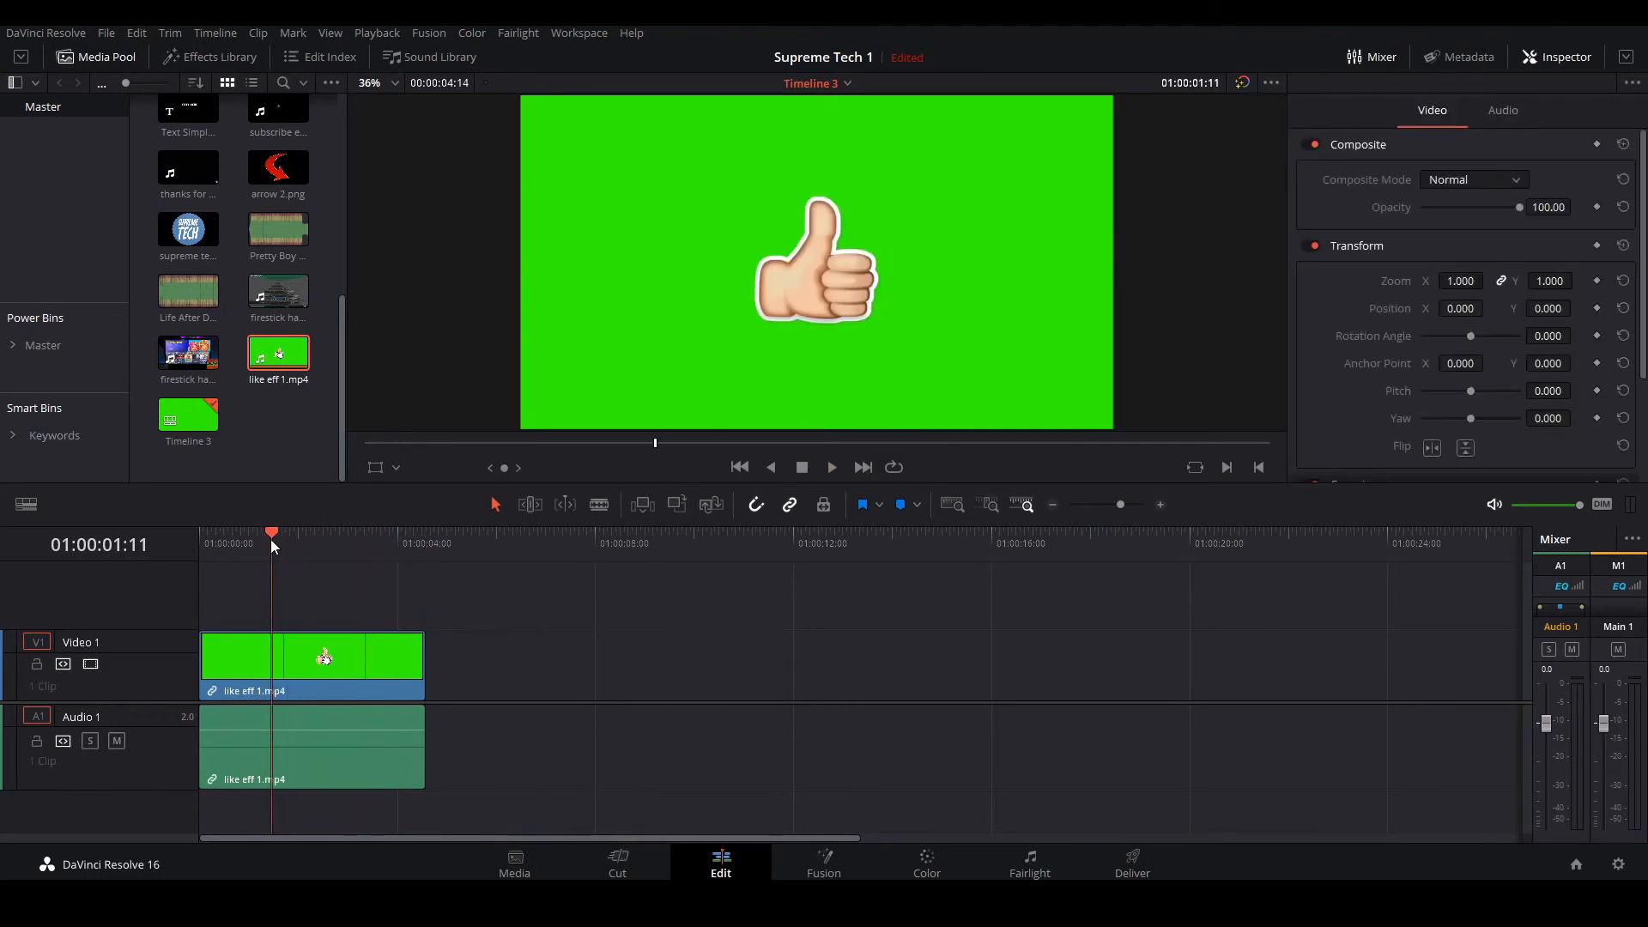
Step: On the Color page, sample the clip's green background with the HSL Qualifier and invert the selection
{"action": "left_click", "coordinate": [374, 662]}
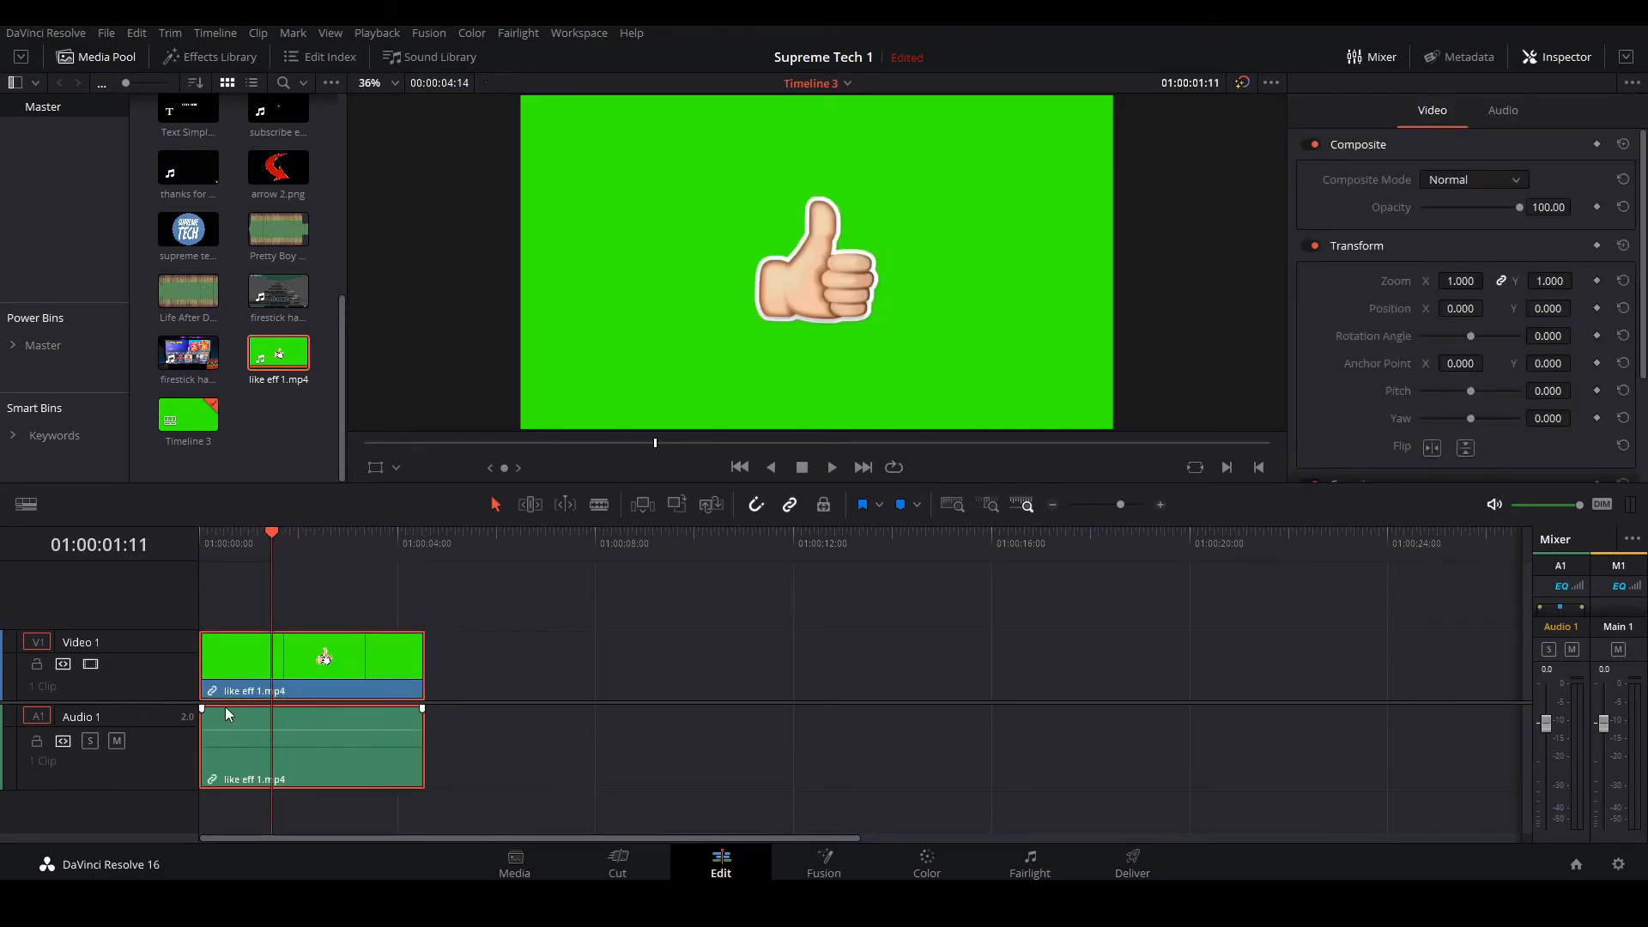
{"action": "left_click", "coordinate": [926, 865]}
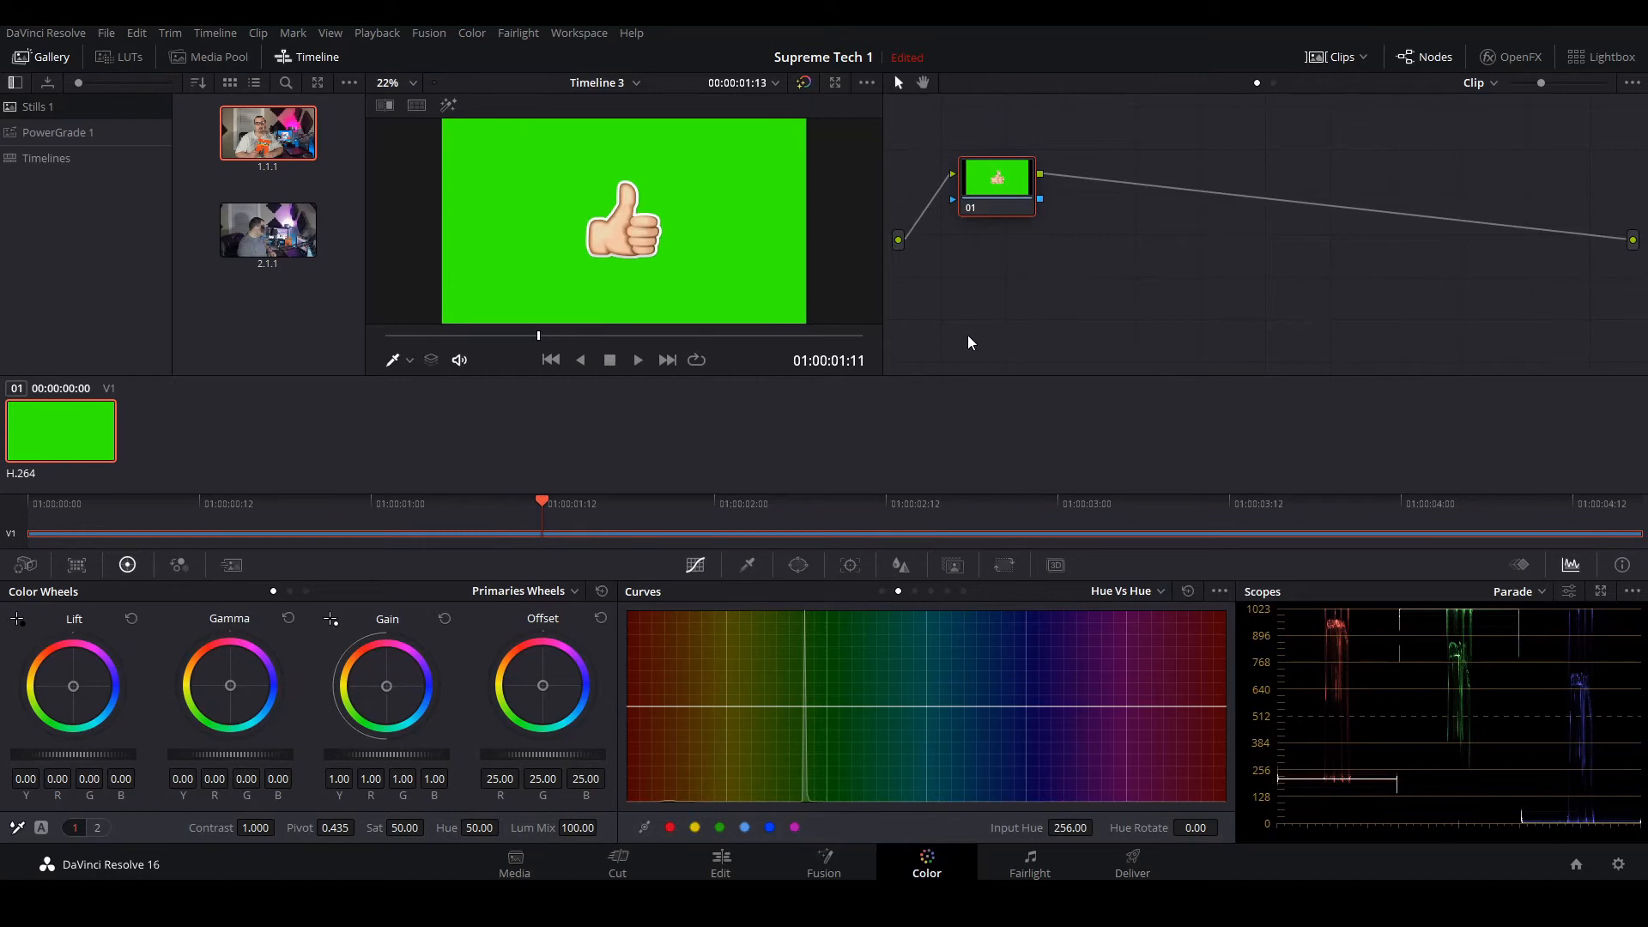
{"action": "left_click", "coordinate": [747, 566]}
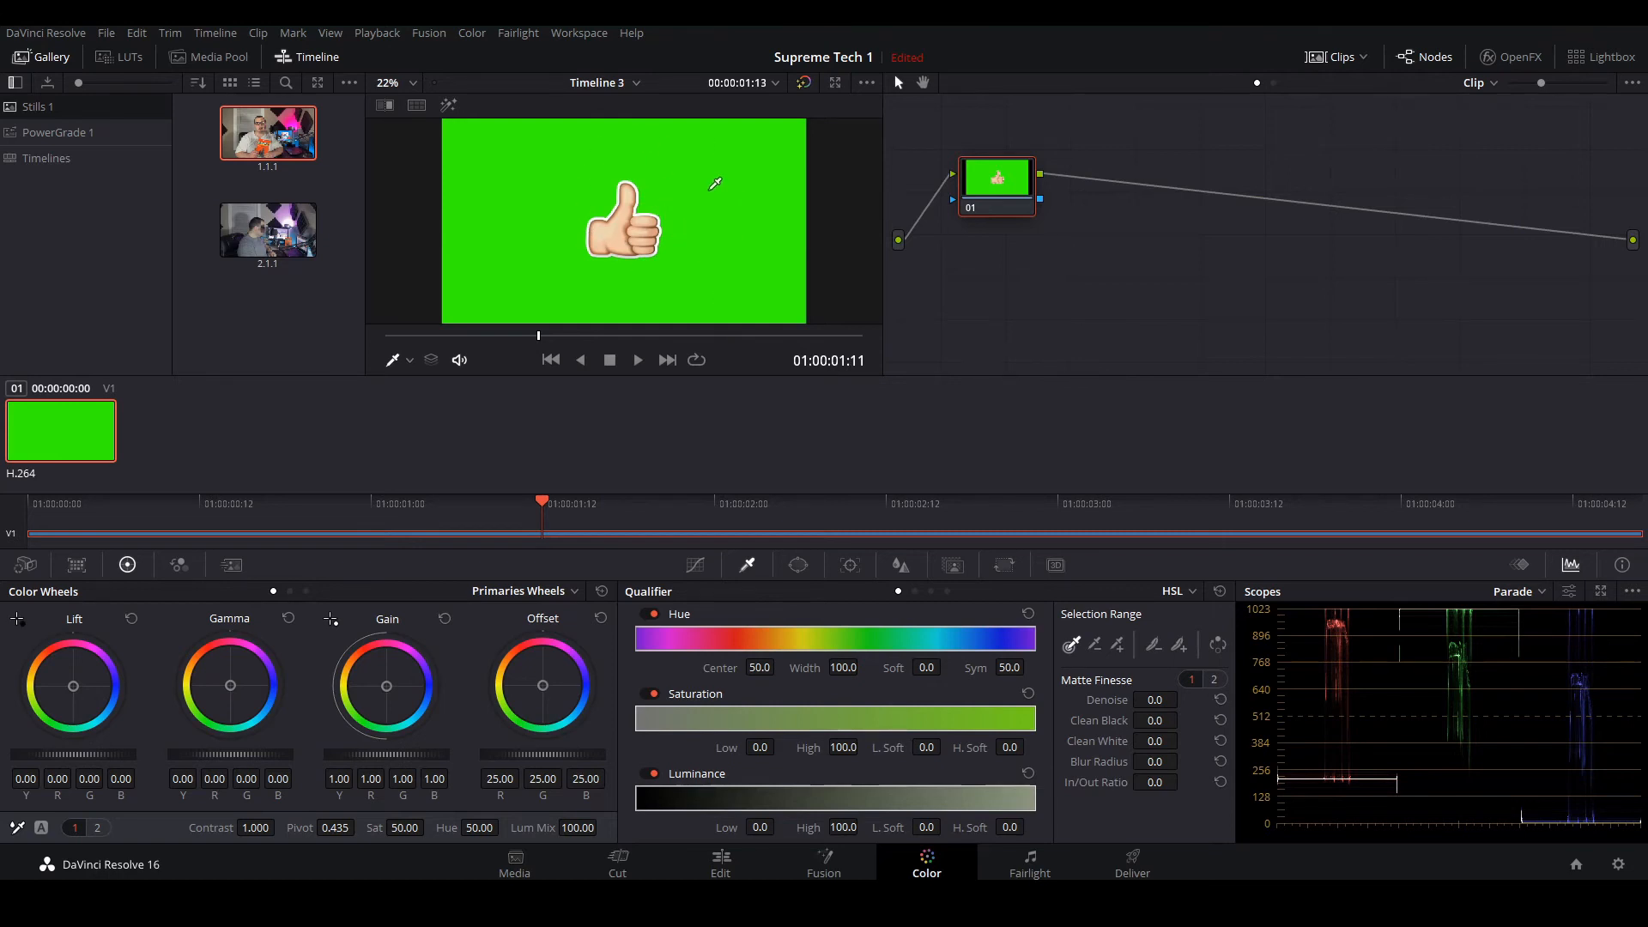
{"action": "left_click", "coordinate": [715, 185]}
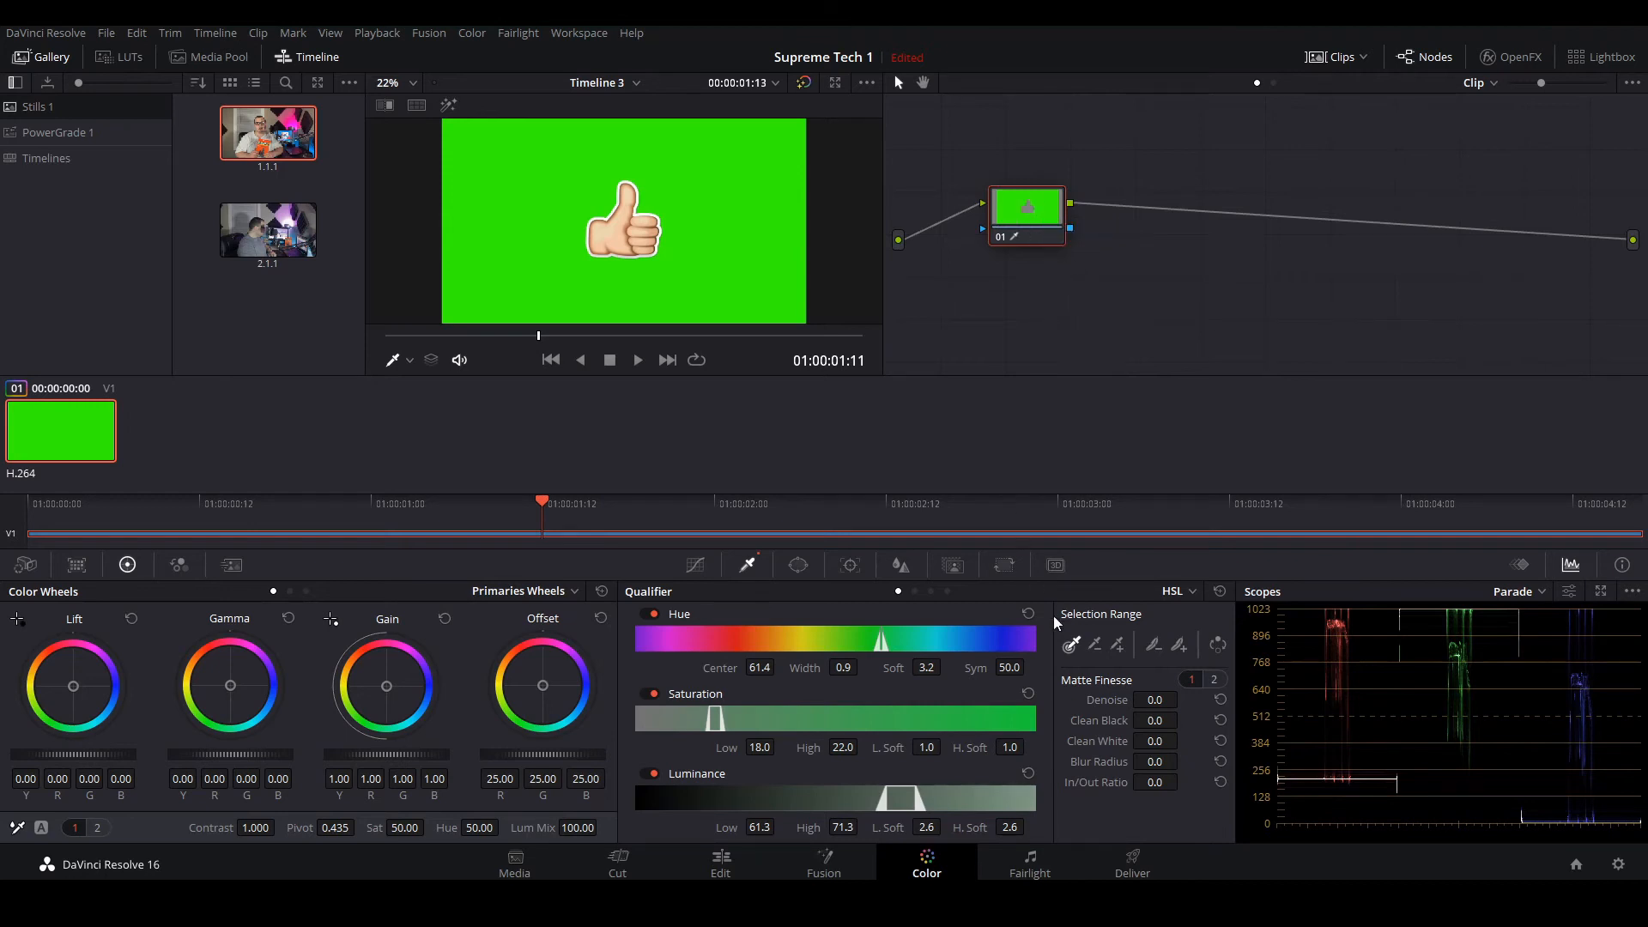
{"action": "left_click", "coordinate": [1219, 645]}
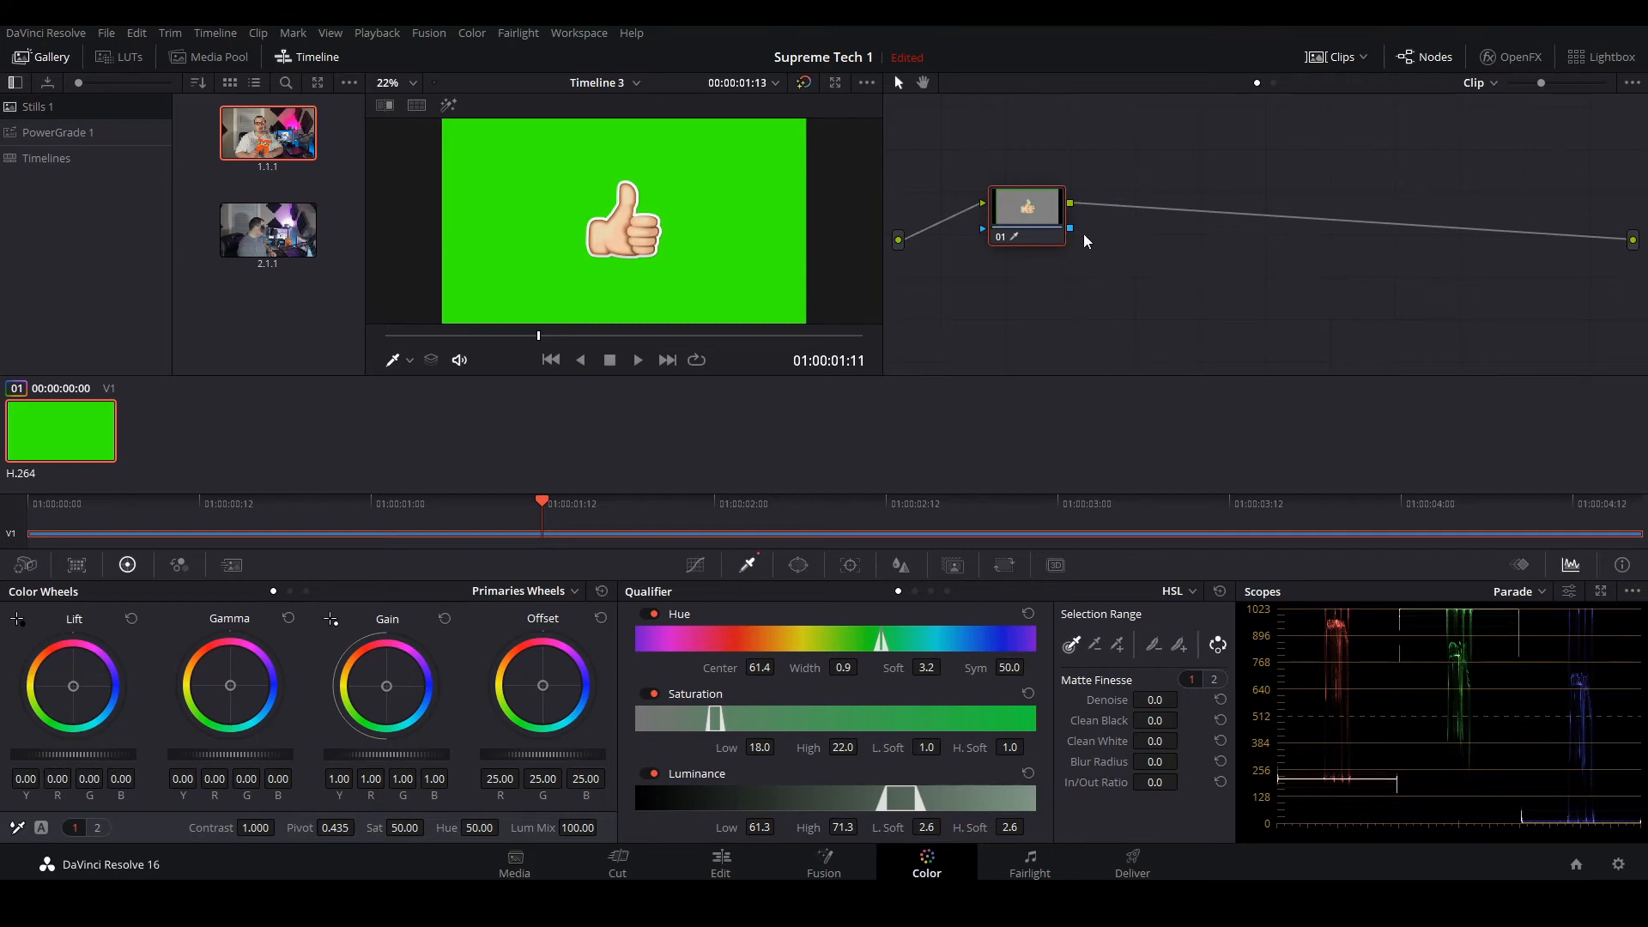
Step: Add an alpha output to the node graph and connect node 01's alpha output to it
{"action": "right_click", "coordinate": [1154, 255]}
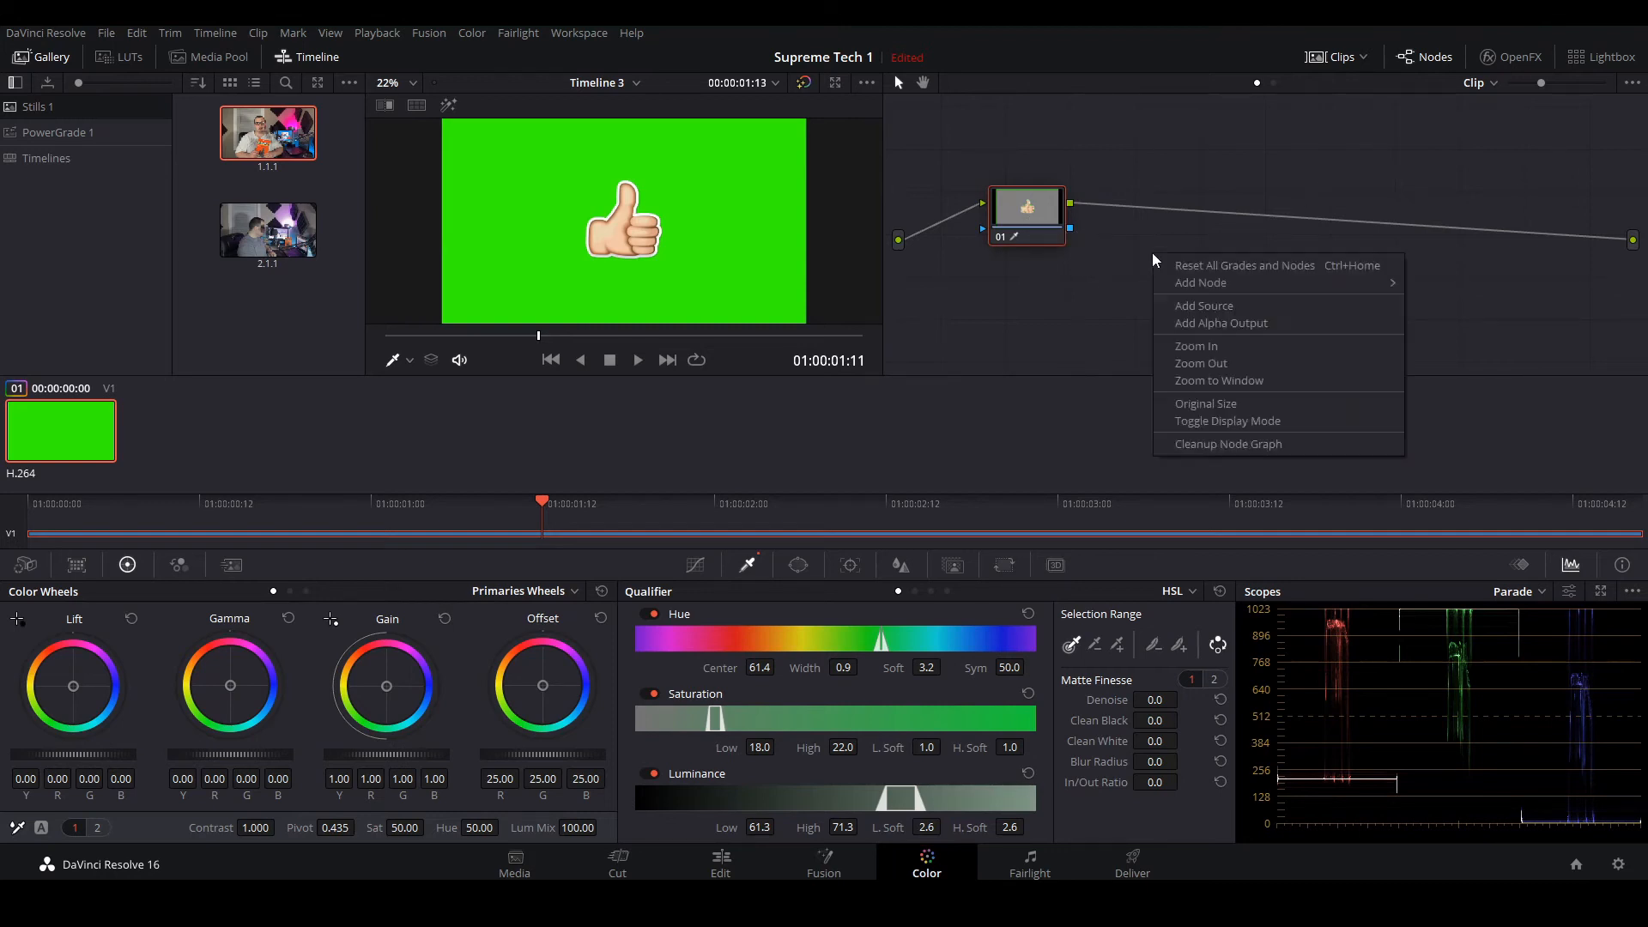
{"action": "left_click", "coordinate": [1207, 326]}
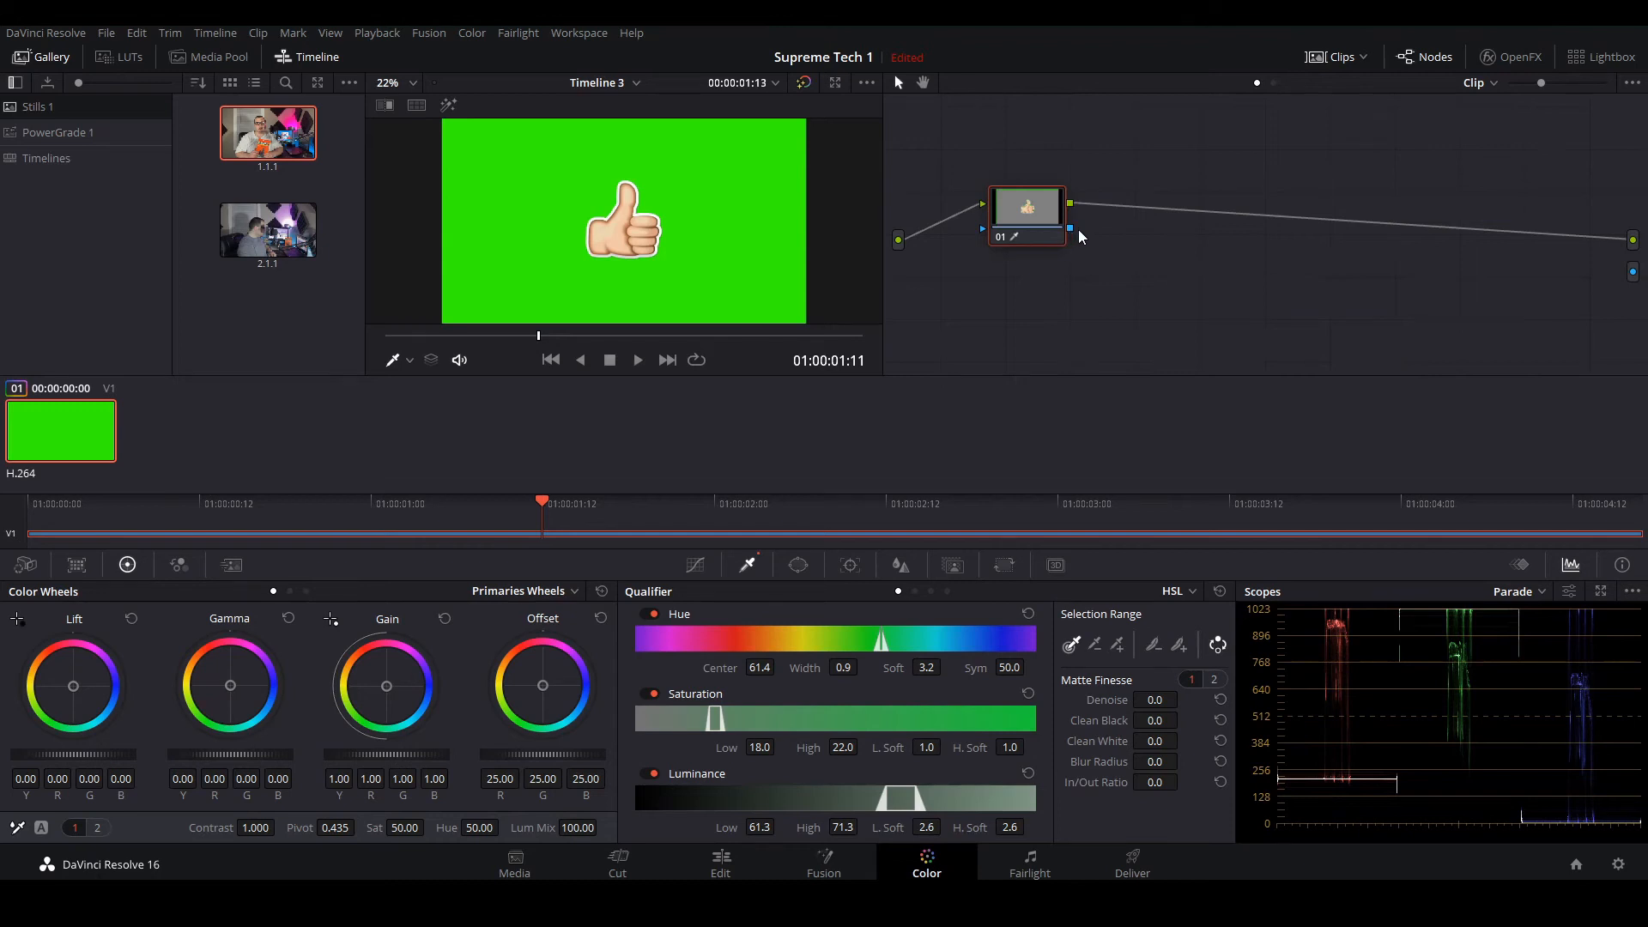
{"action": "left_click_drag", "start_coordinate": [1071, 228], "coordinate": [1632, 272]}
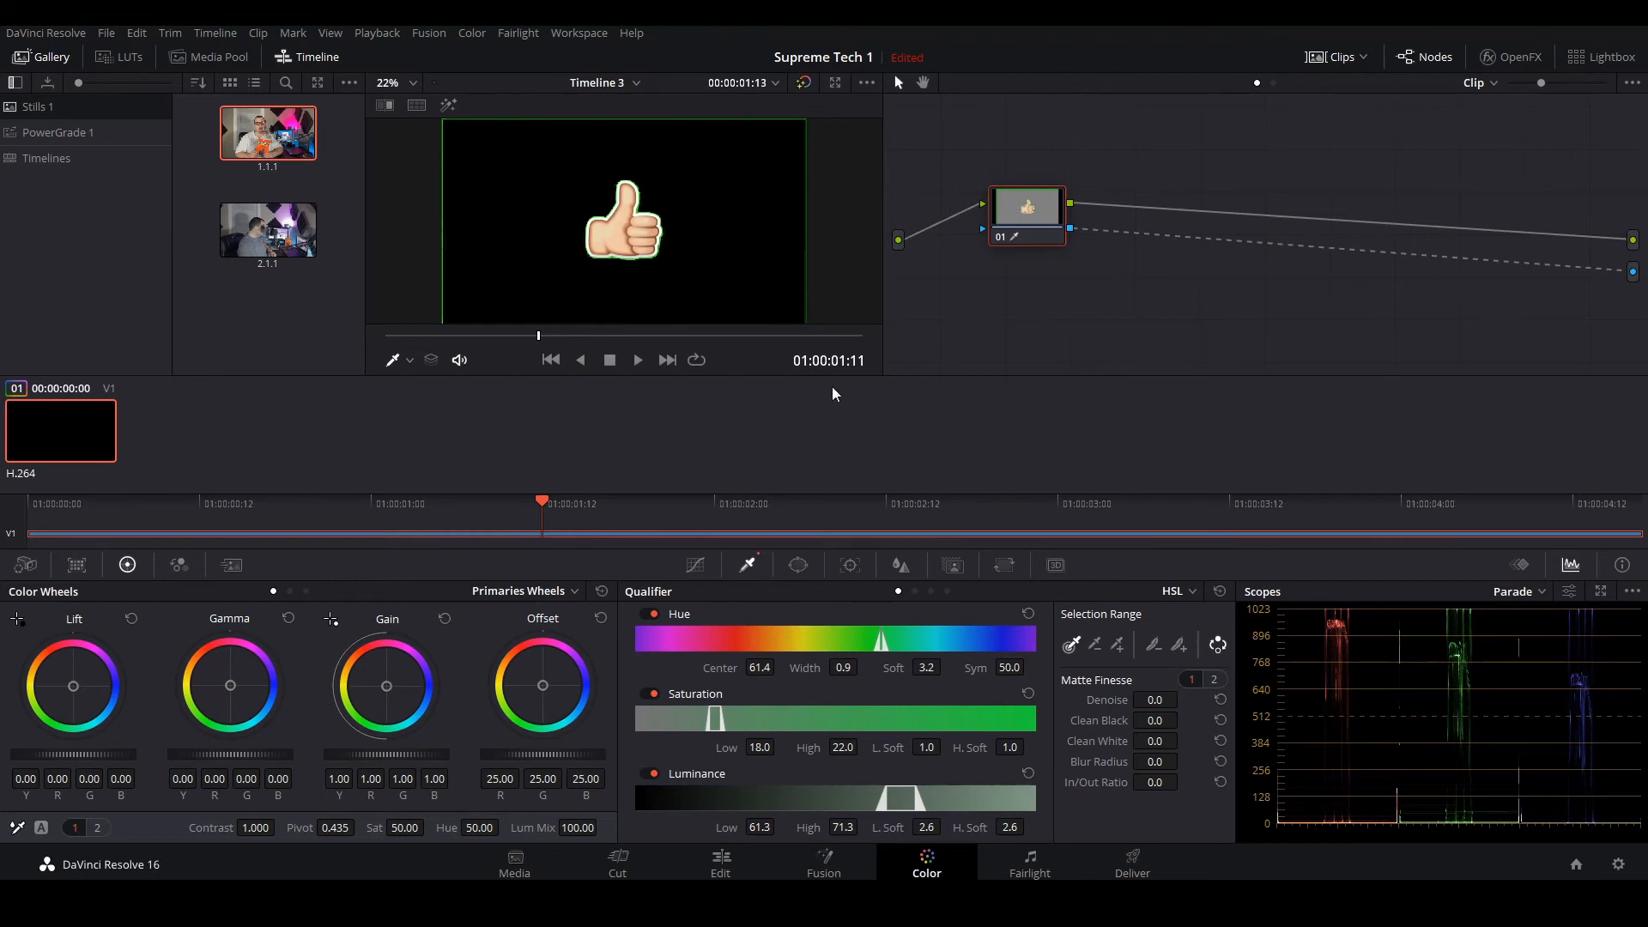
Step: Add the leftover green along the frame's side edges to the qualifier selection with the add-colour picker
{"action": "left_click", "coordinate": [1119, 645]}
{"action": "left_click", "coordinate": [810, 177]}
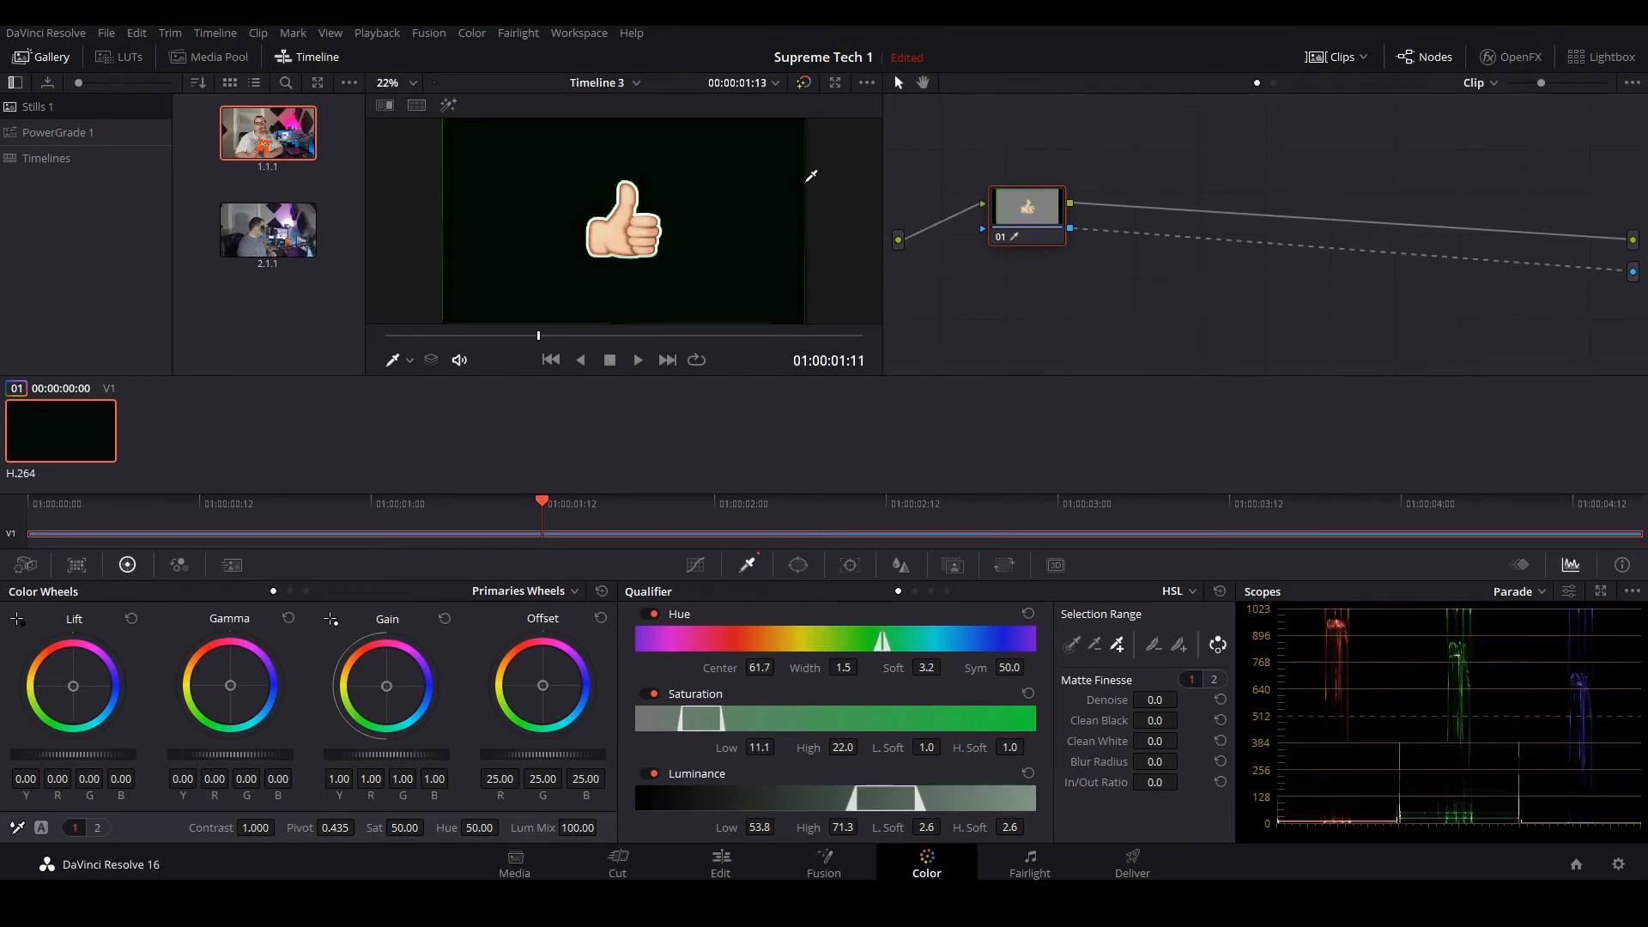
{"action": "left_click", "coordinate": [448, 152]}
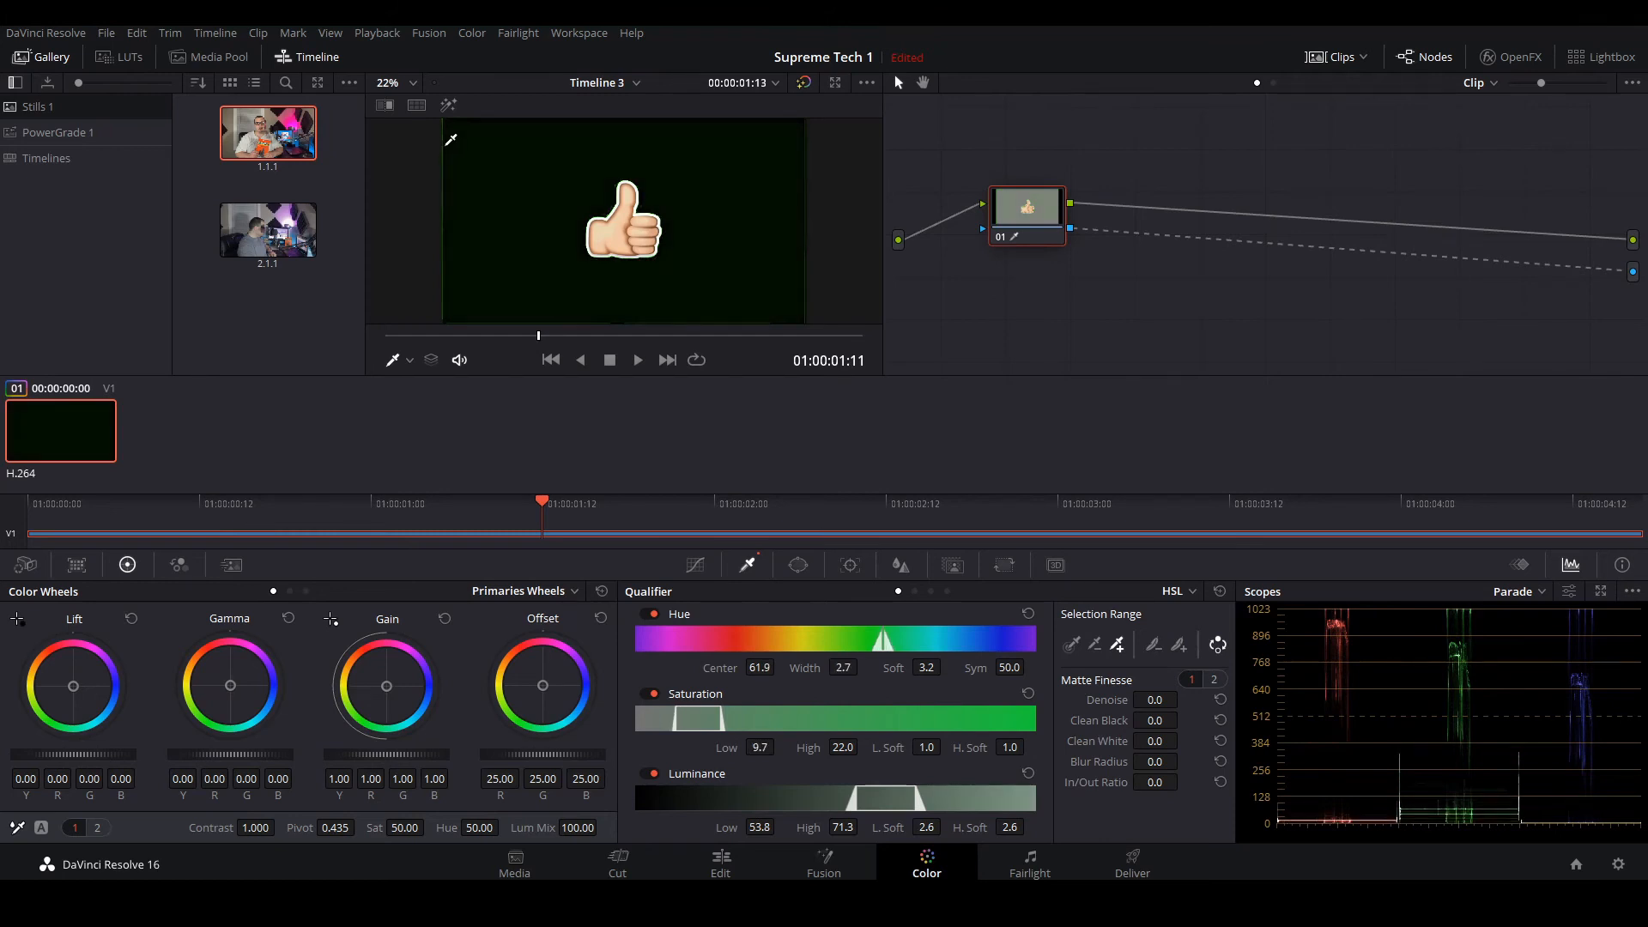
{"action": "left_click", "coordinate": [447, 131]}
{"action": "left_click", "coordinate": [470, 211]}
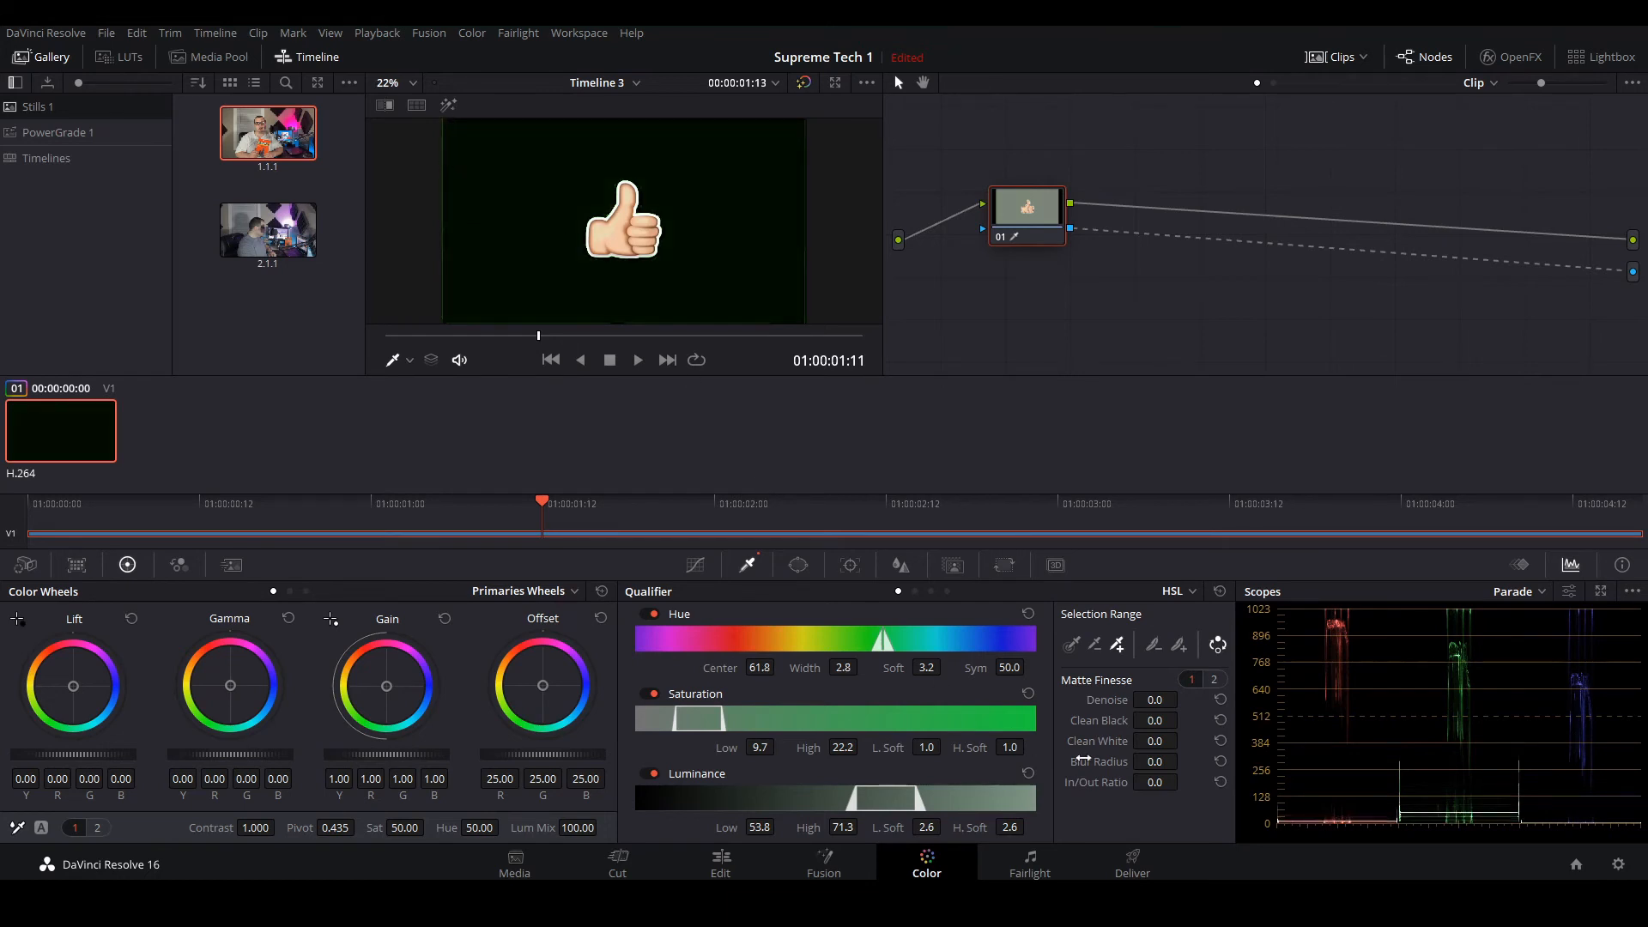
Step: Find the thumb sliding in at 01:00:00:07 and add the green fringe around it to the qualifier selection
{"action": "left_click_drag", "start_coordinate": [525, 500], "coordinate": [43, 503]}
{"action": "key", "text": "space"}
{"action": "left_click", "coordinate": [107, 500]}
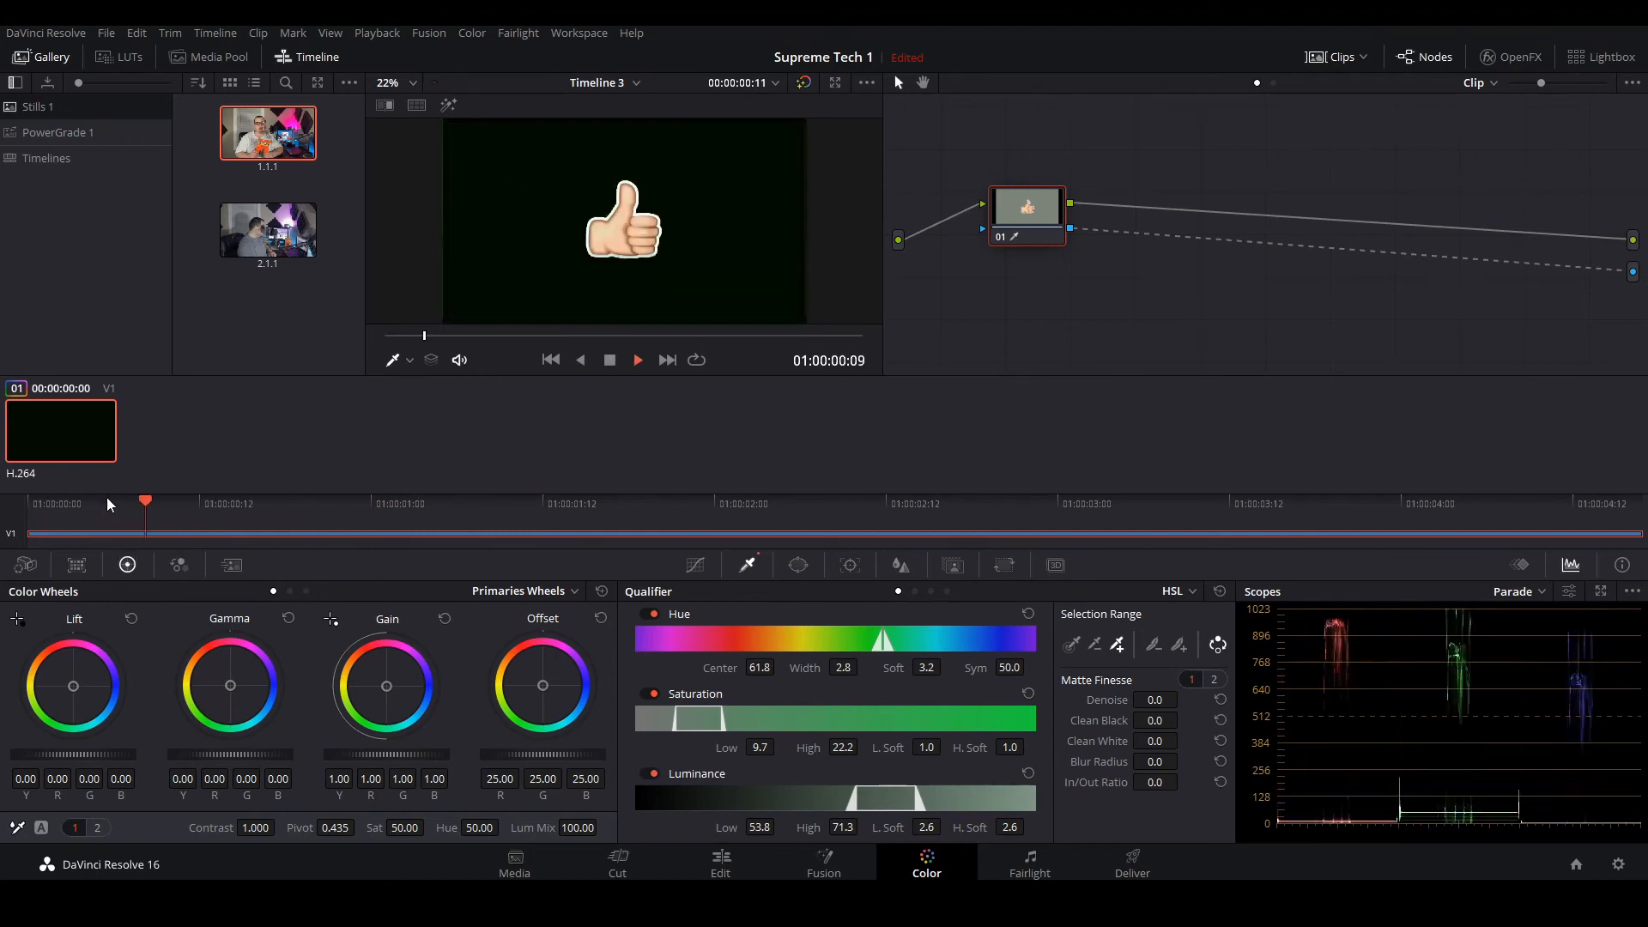
{"action": "left_click", "coordinate": [69, 500]}
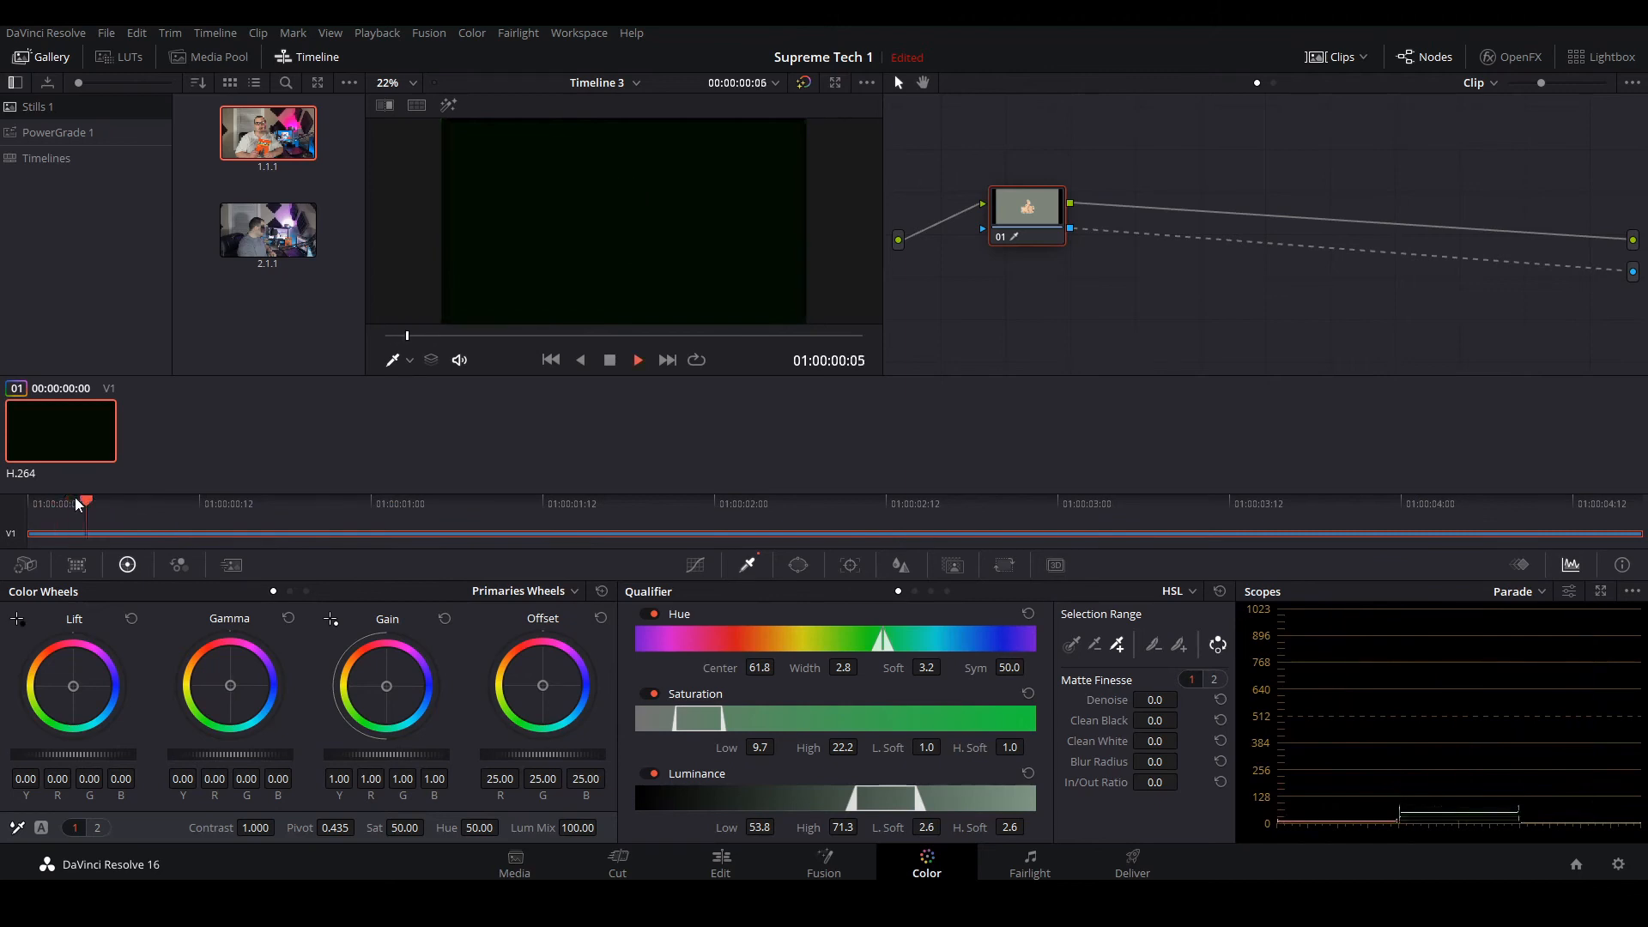
{"action": "left_click", "coordinate": [130, 501]}
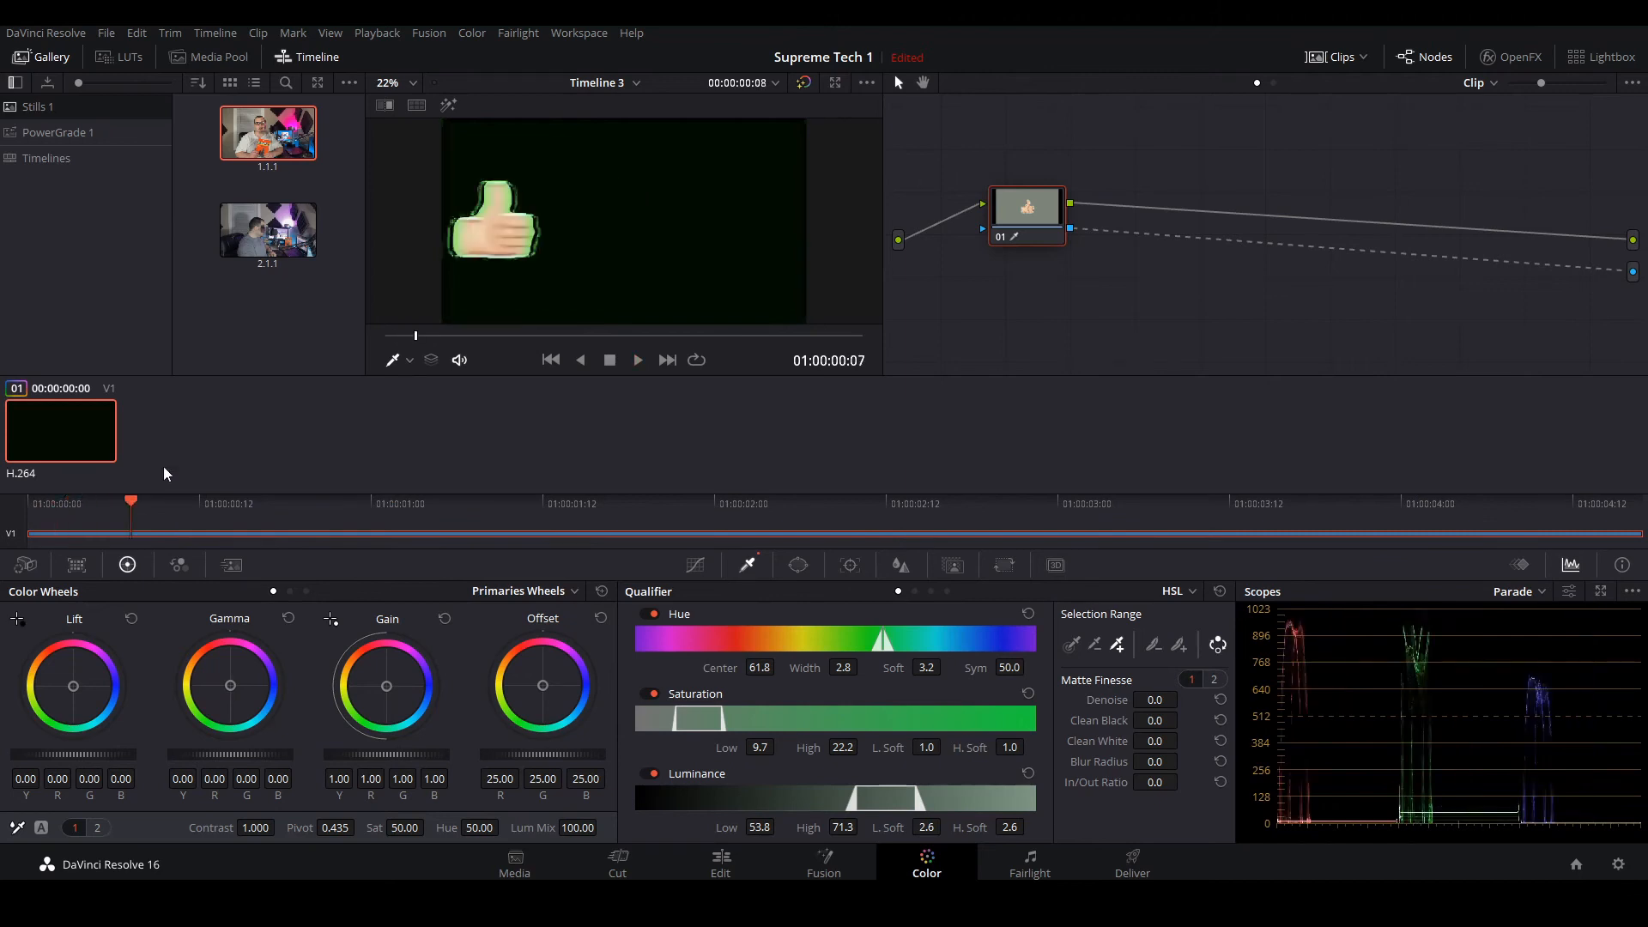
{"action": "left_click", "coordinate": [518, 179]}
{"action": "left_click", "coordinate": [515, 187]}
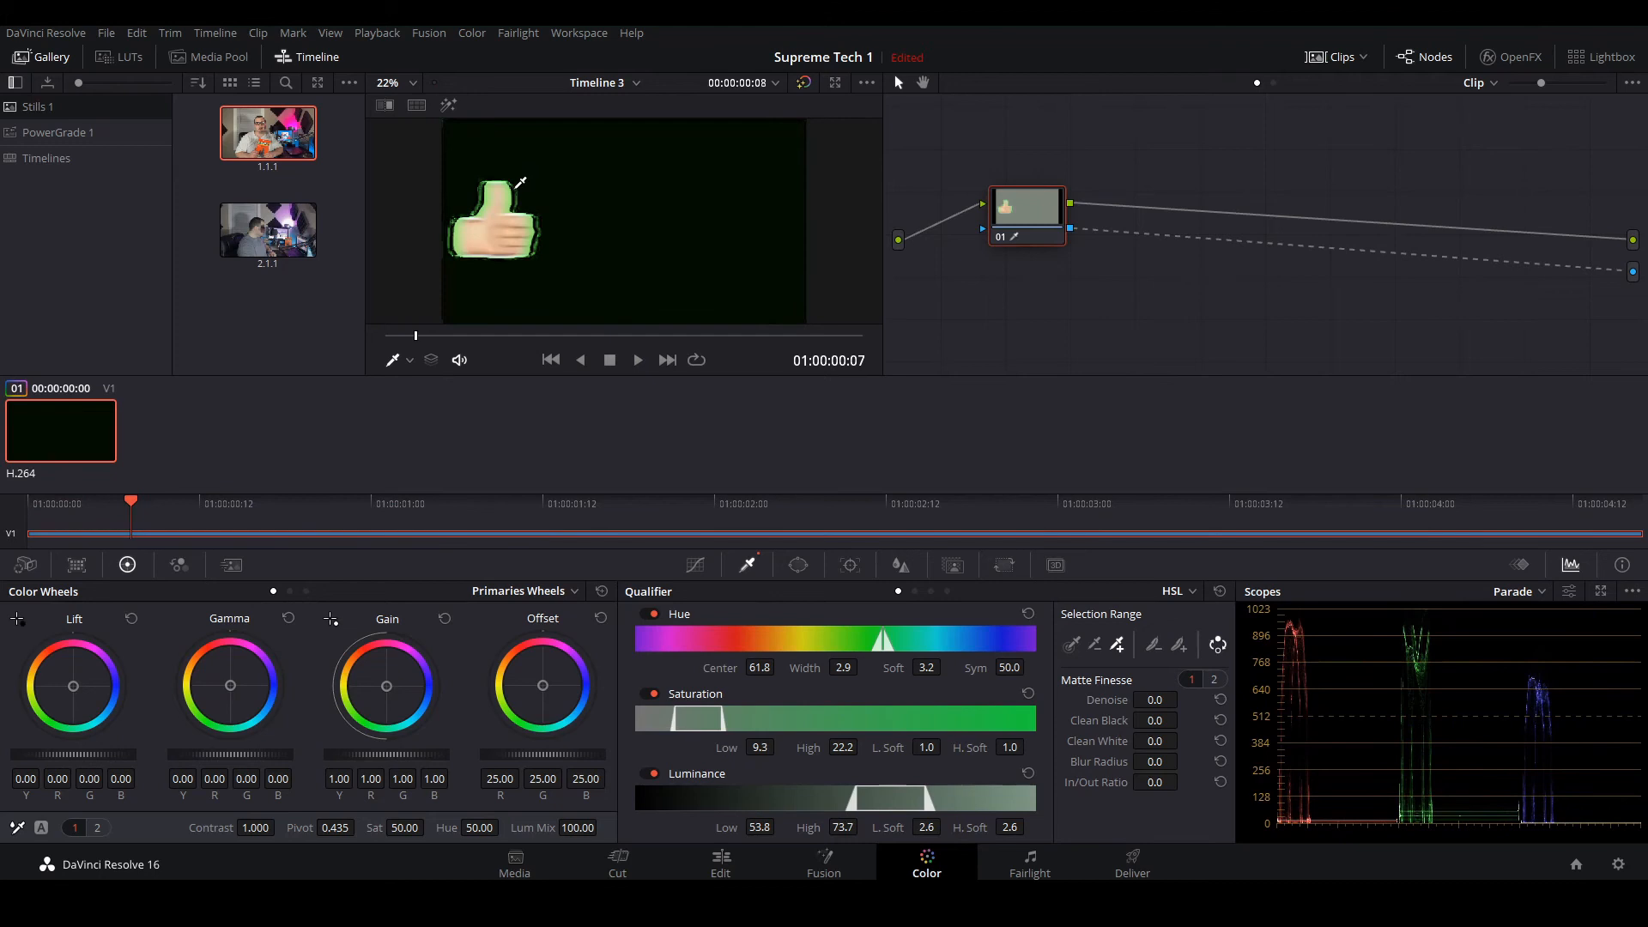
{"action": "left_click", "coordinate": [519, 196]}
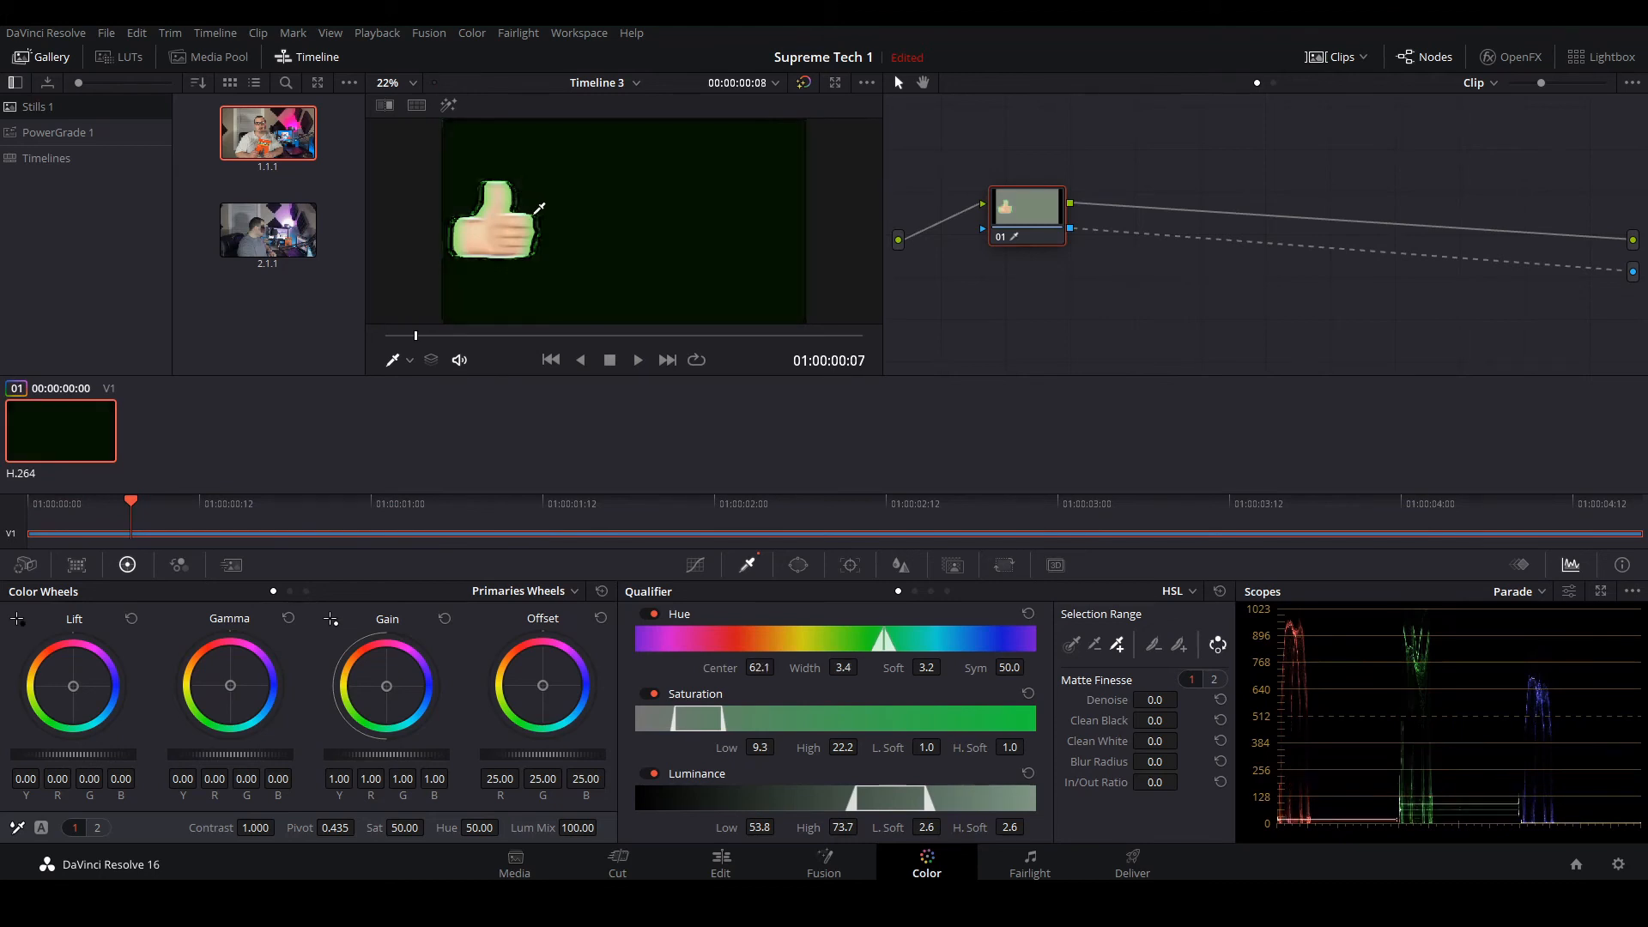
{"action": "left_click", "coordinate": [539, 208]}
Step: Play back the key, return to 01:00:00:07 and sample more of the green outline beside the raised thumb
{"action": "key", "text": "space"}
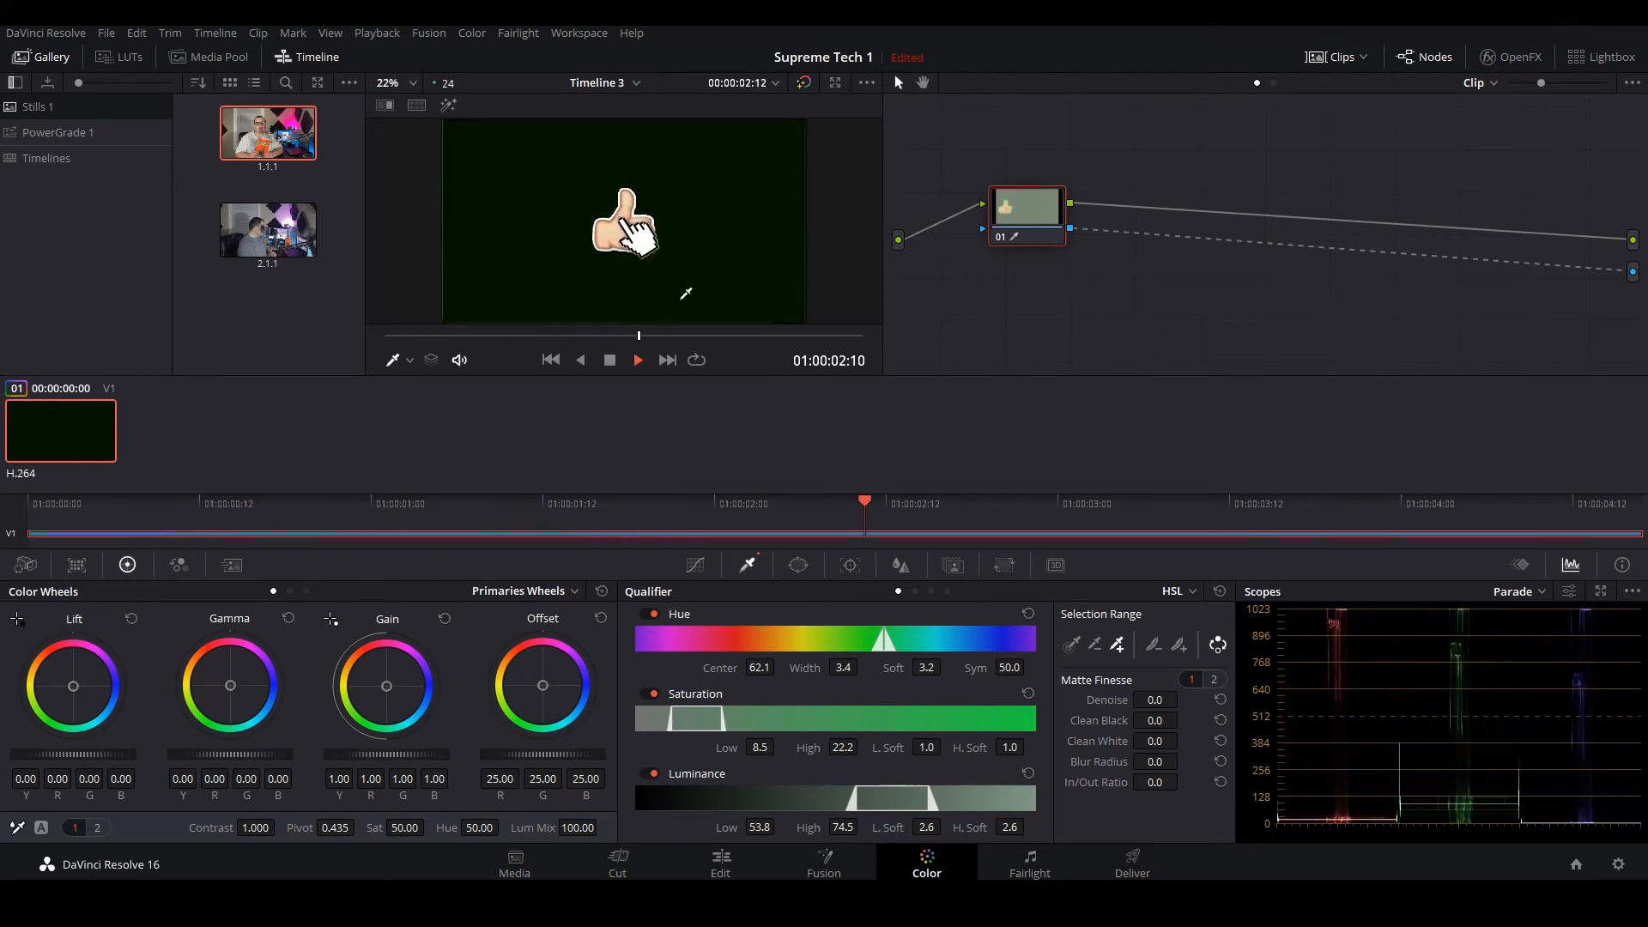
{"action": "key", "text": "space"}
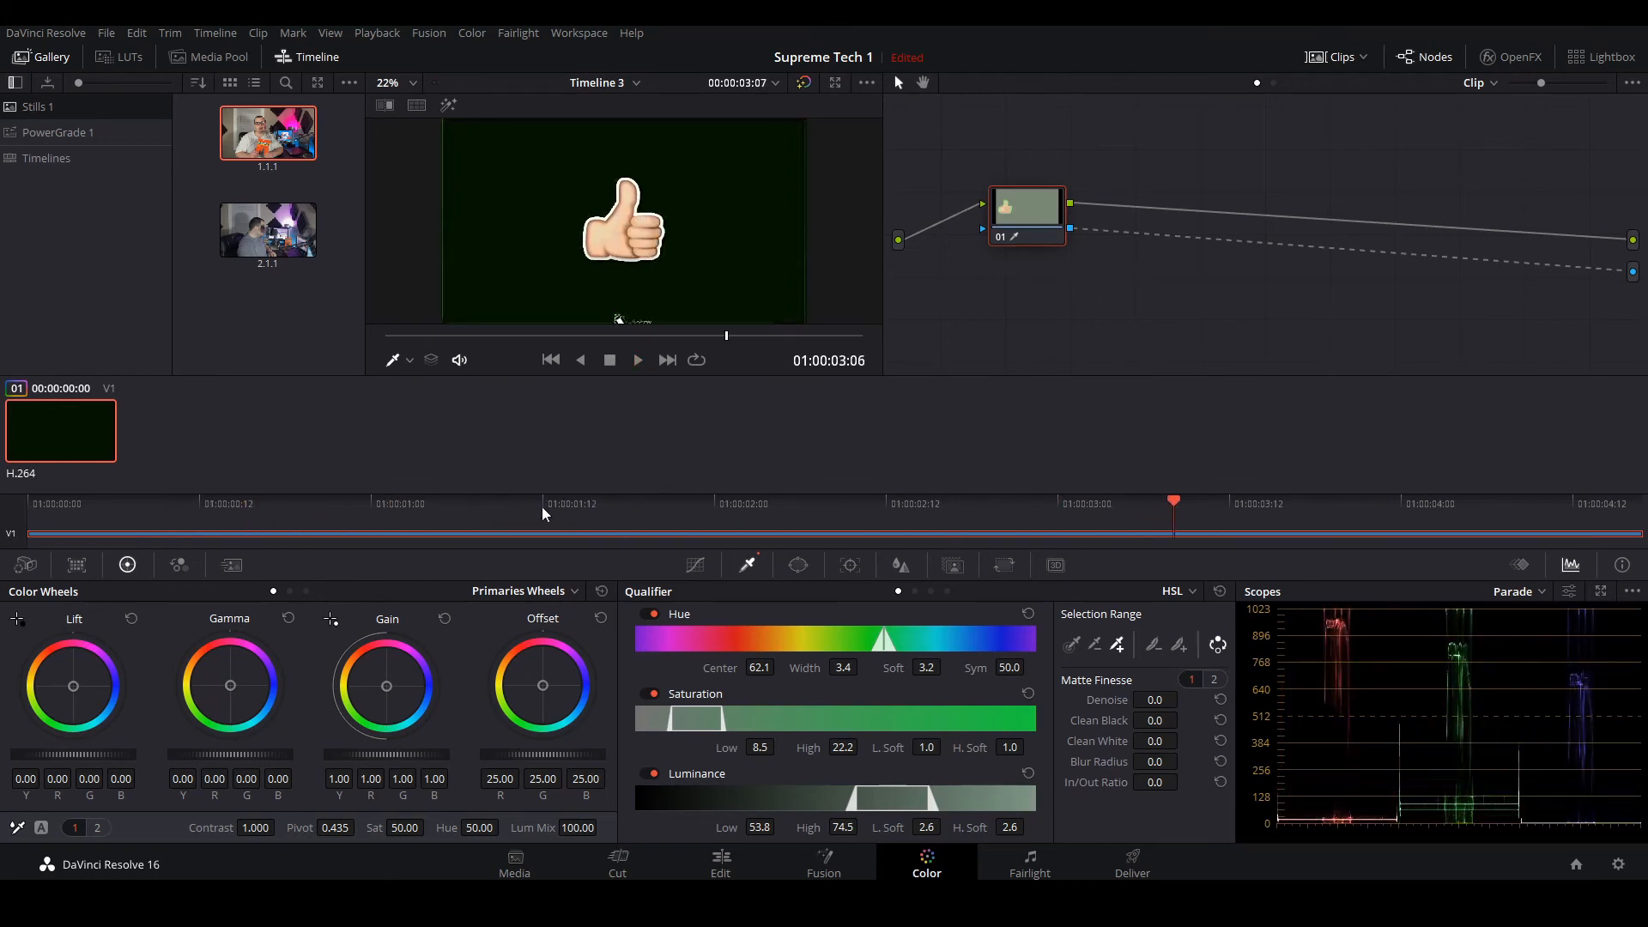
{"action": "left_click_drag", "start_coordinate": [763, 498], "coordinate": [508, 500]}
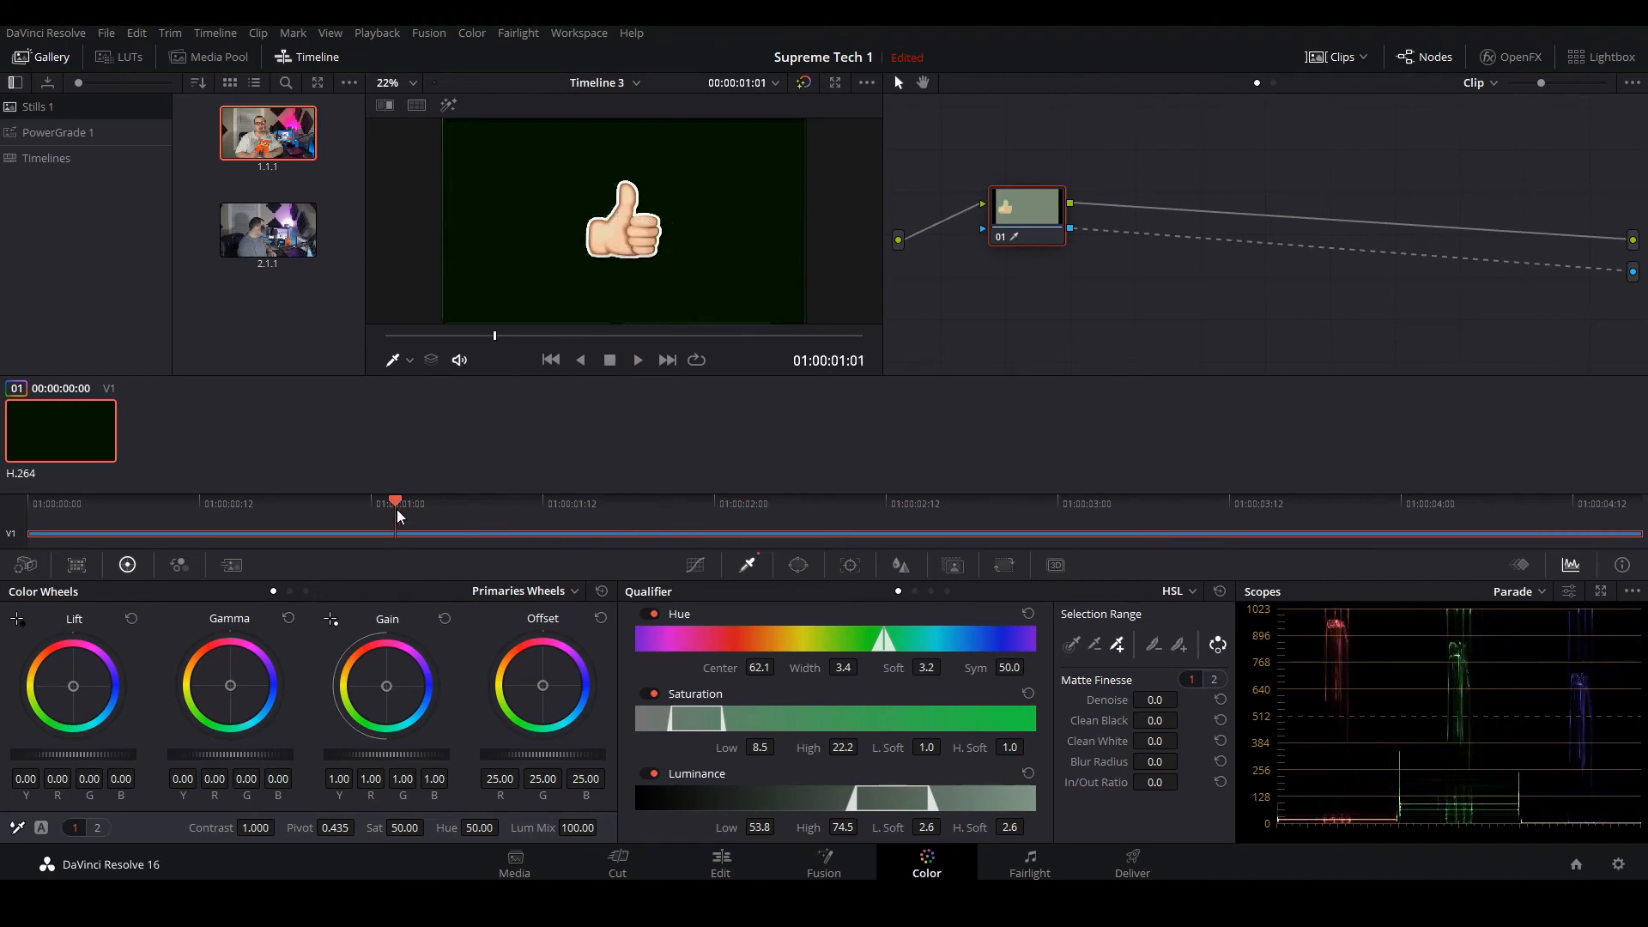
{"action": "left_click_drag", "start_coordinate": [396, 508], "coordinate": [136, 518]}
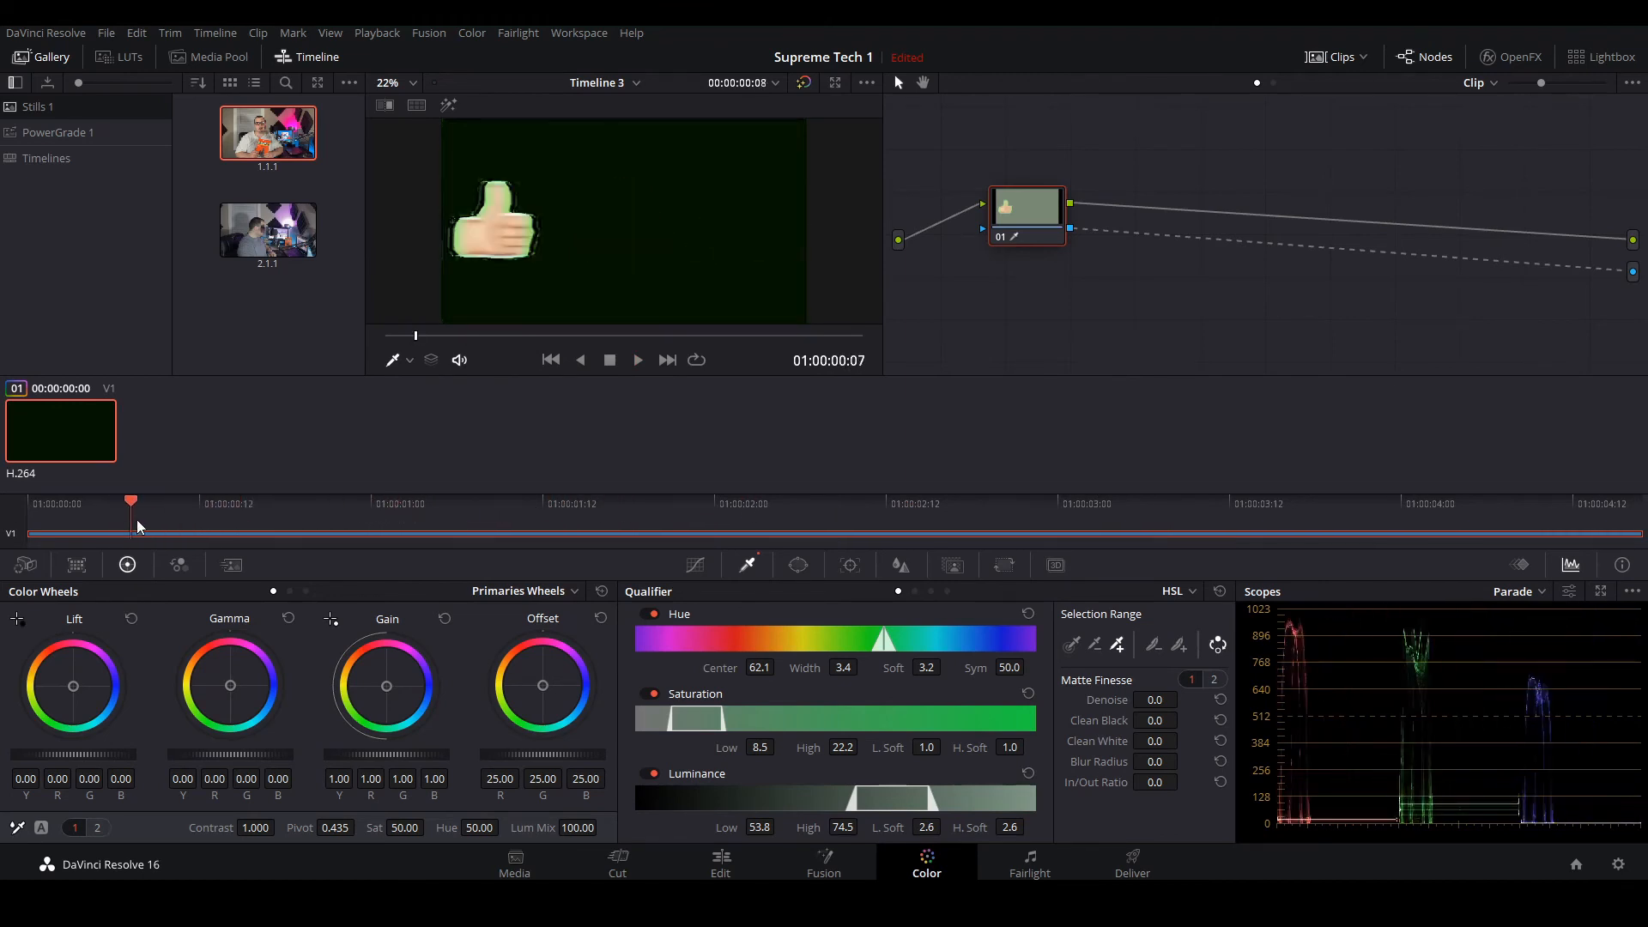
{"action": "left_click", "coordinate": [517, 190]}
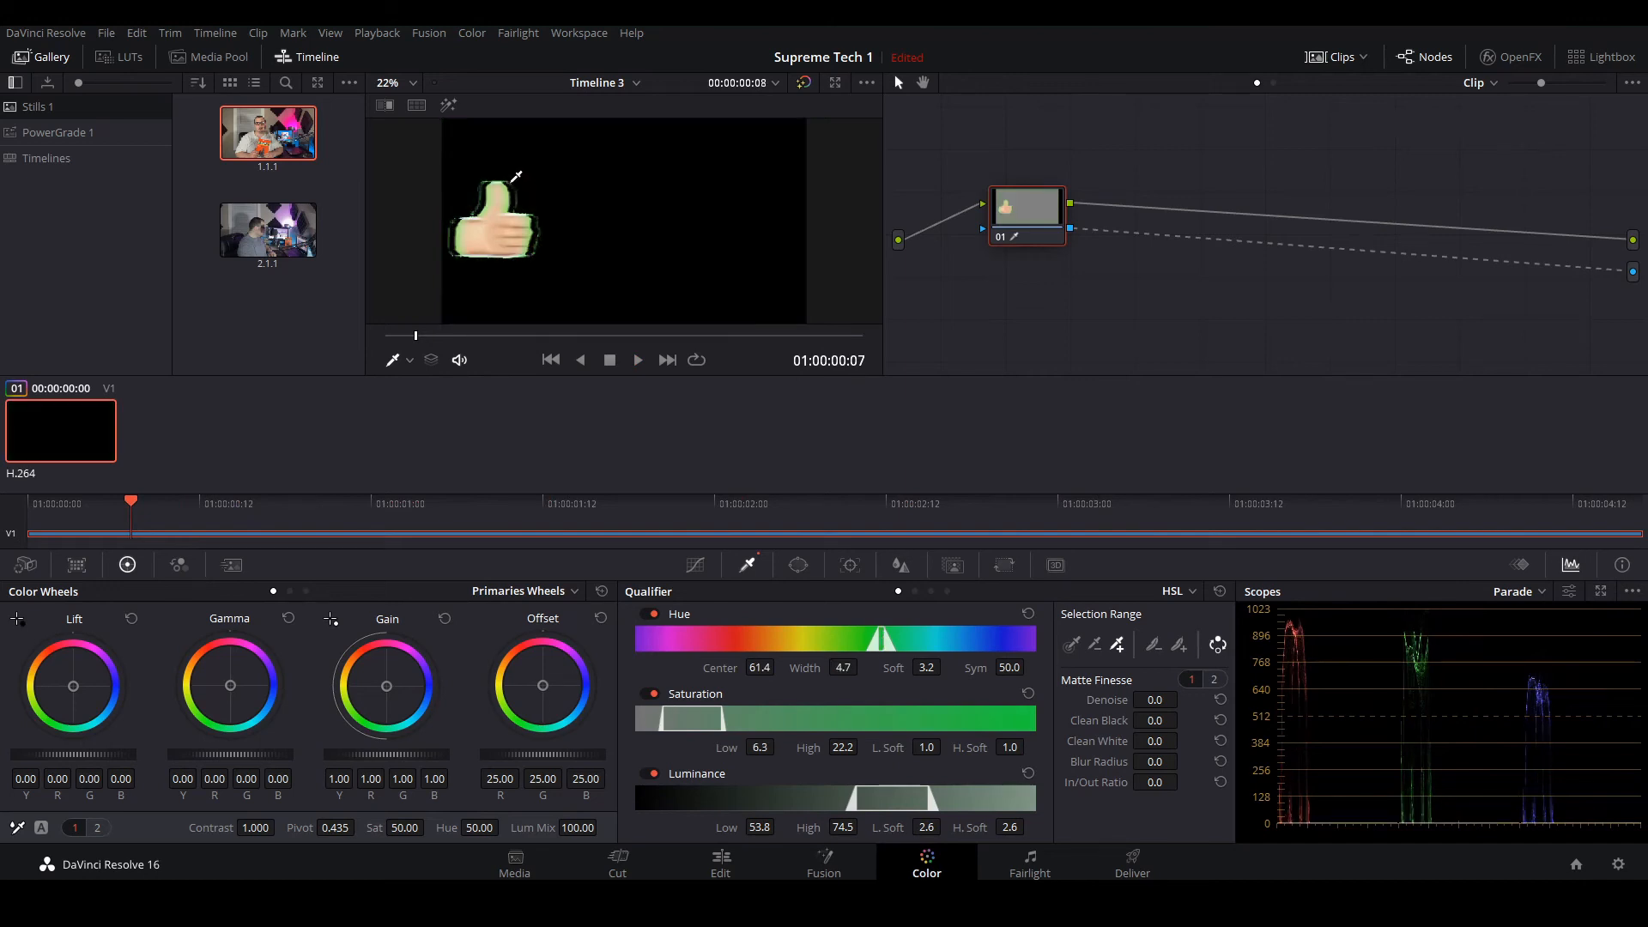
{"action": "left_click", "coordinate": [510, 181]}
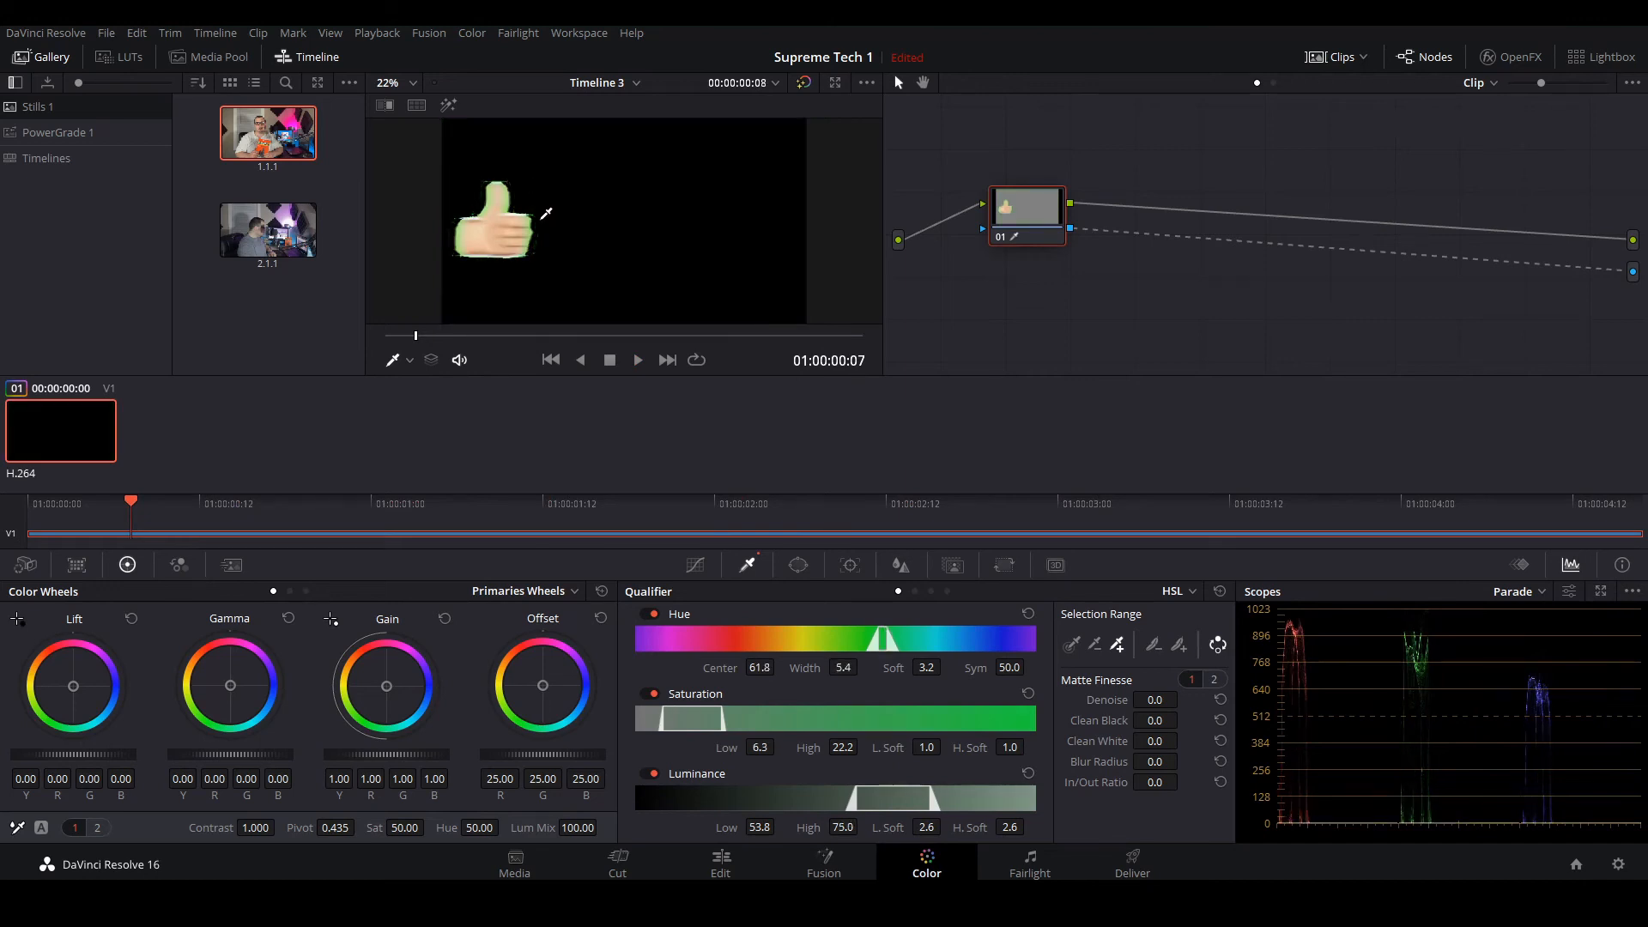
Step: Play back the refined key and return to 01:00:00:07 to check the moving thumb's edges
{"action": "key", "text": "space"}
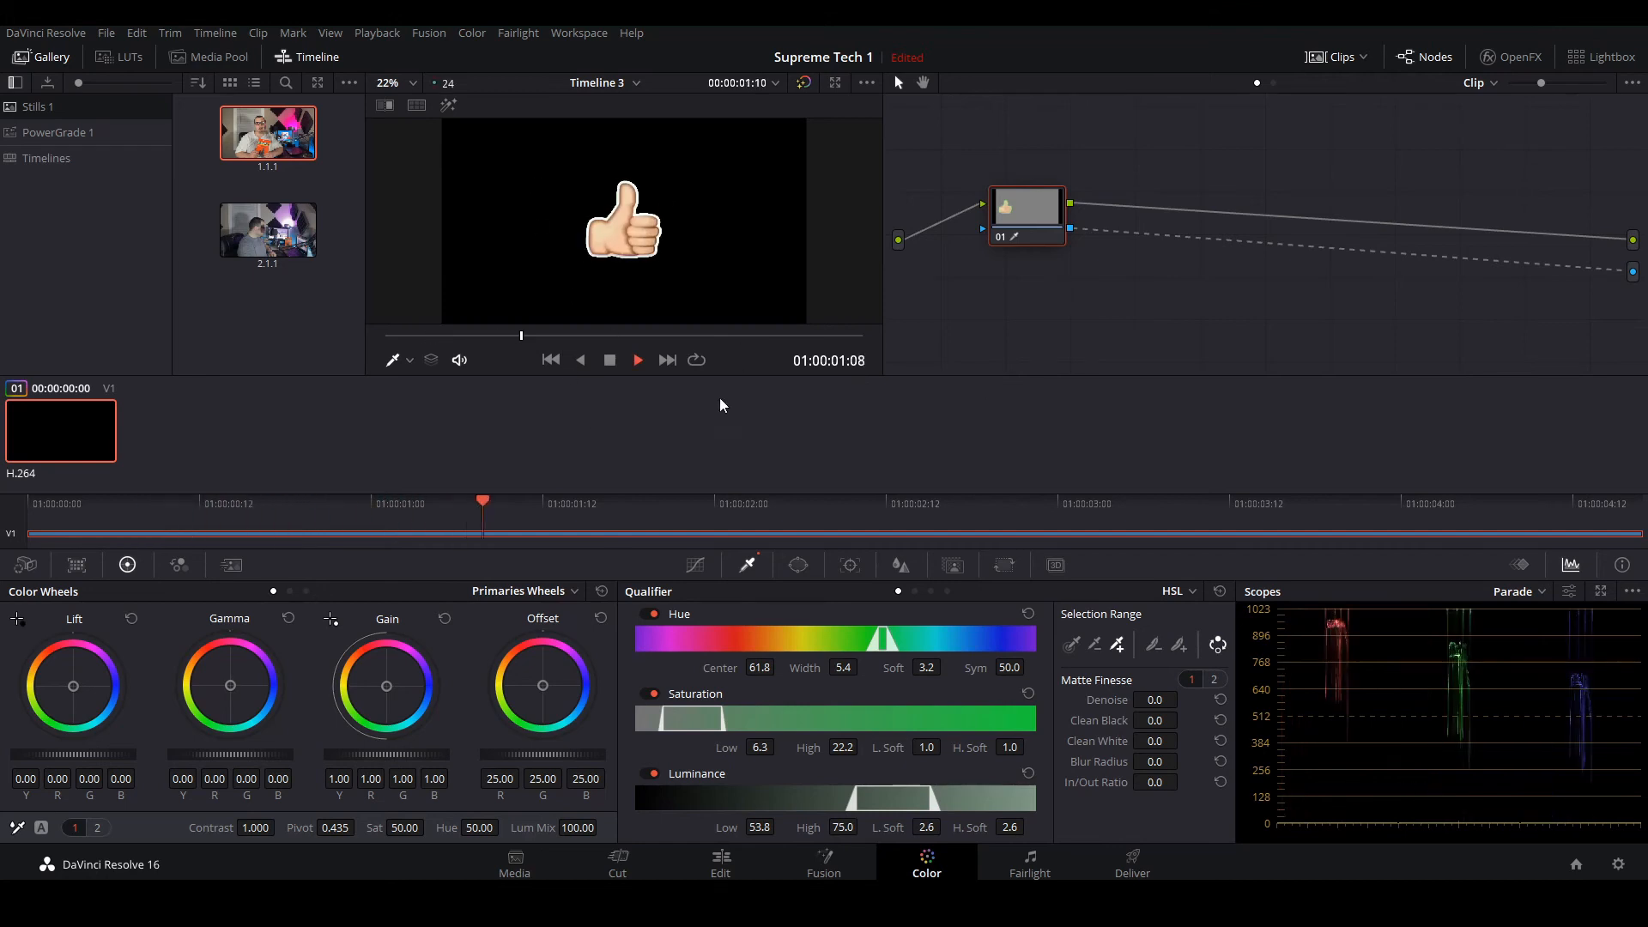
{"action": "left_click", "coordinate": [233, 528]}
{"action": "left_click_drag", "start_coordinate": [181, 515], "coordinate": [132, 496]}
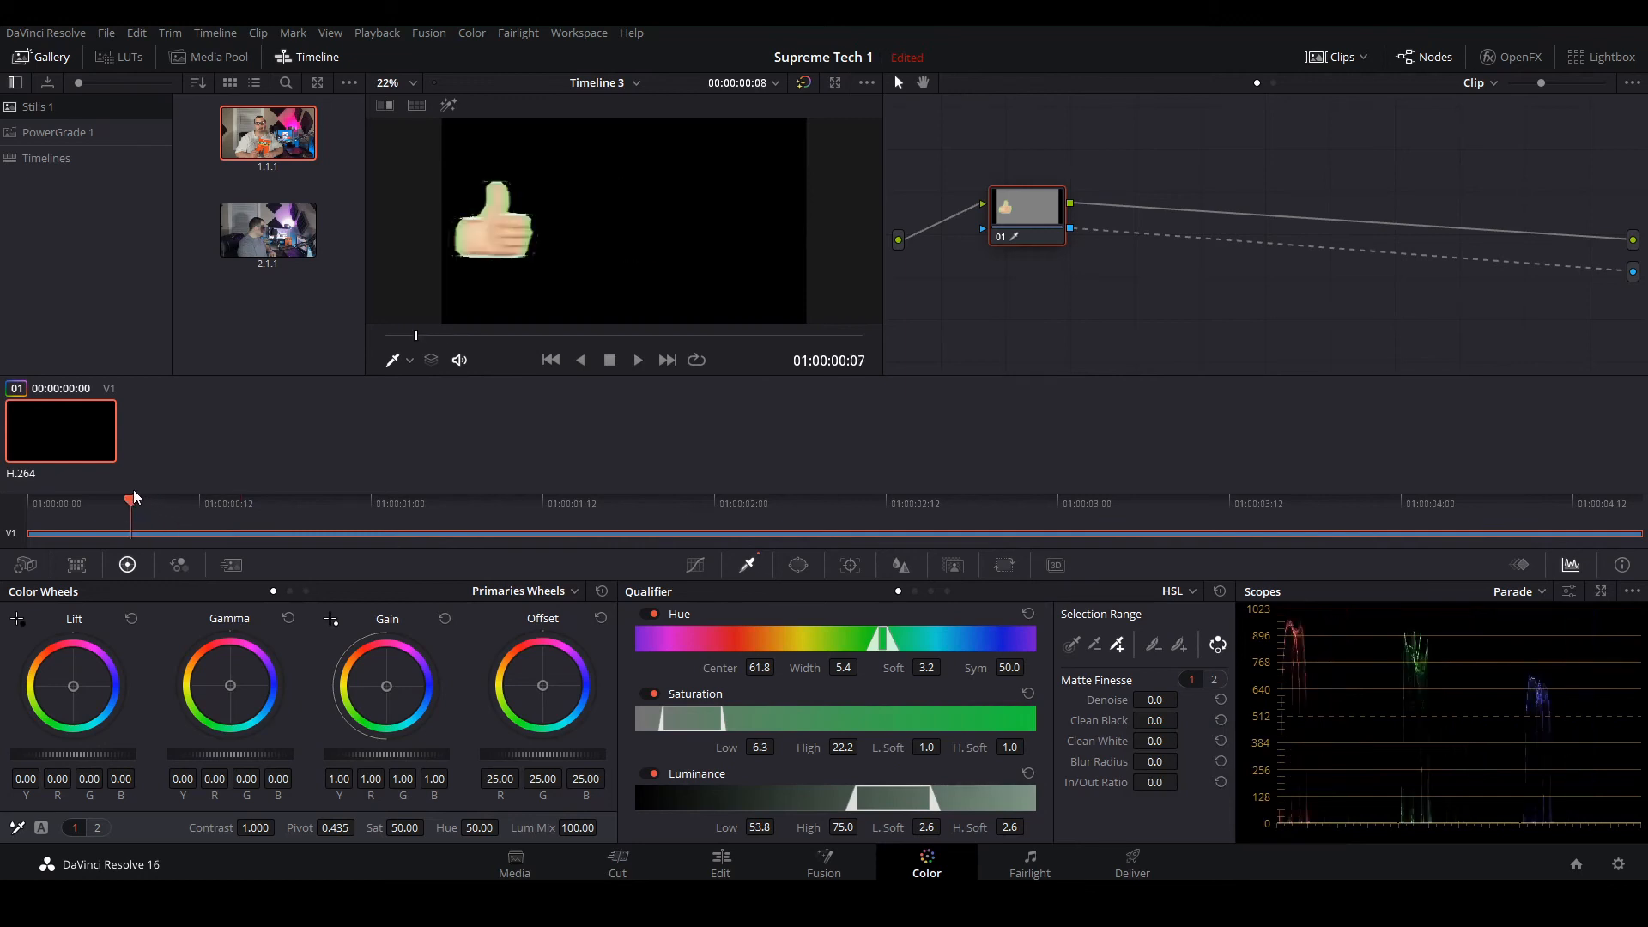
Step: Refine the qualifier's matte with Clean Black 19.7, Clean White 5.3, Blur Radius 18.2 and In/Out Ratio -81.4
{"action": "left_click", "coordinate": [392, 359]}
{"action": "left_click_drag", "start_coordinate": [1154, 720], "coordinate": [1183, 739]}
{"action": "left_click_drag", "start_coordinate": [1183, 760], "coordinate": [1182, 760]}
{"action": "left_click_drag", "start_coordinate": [1183, 781], "coordinate": [1183, 782]}
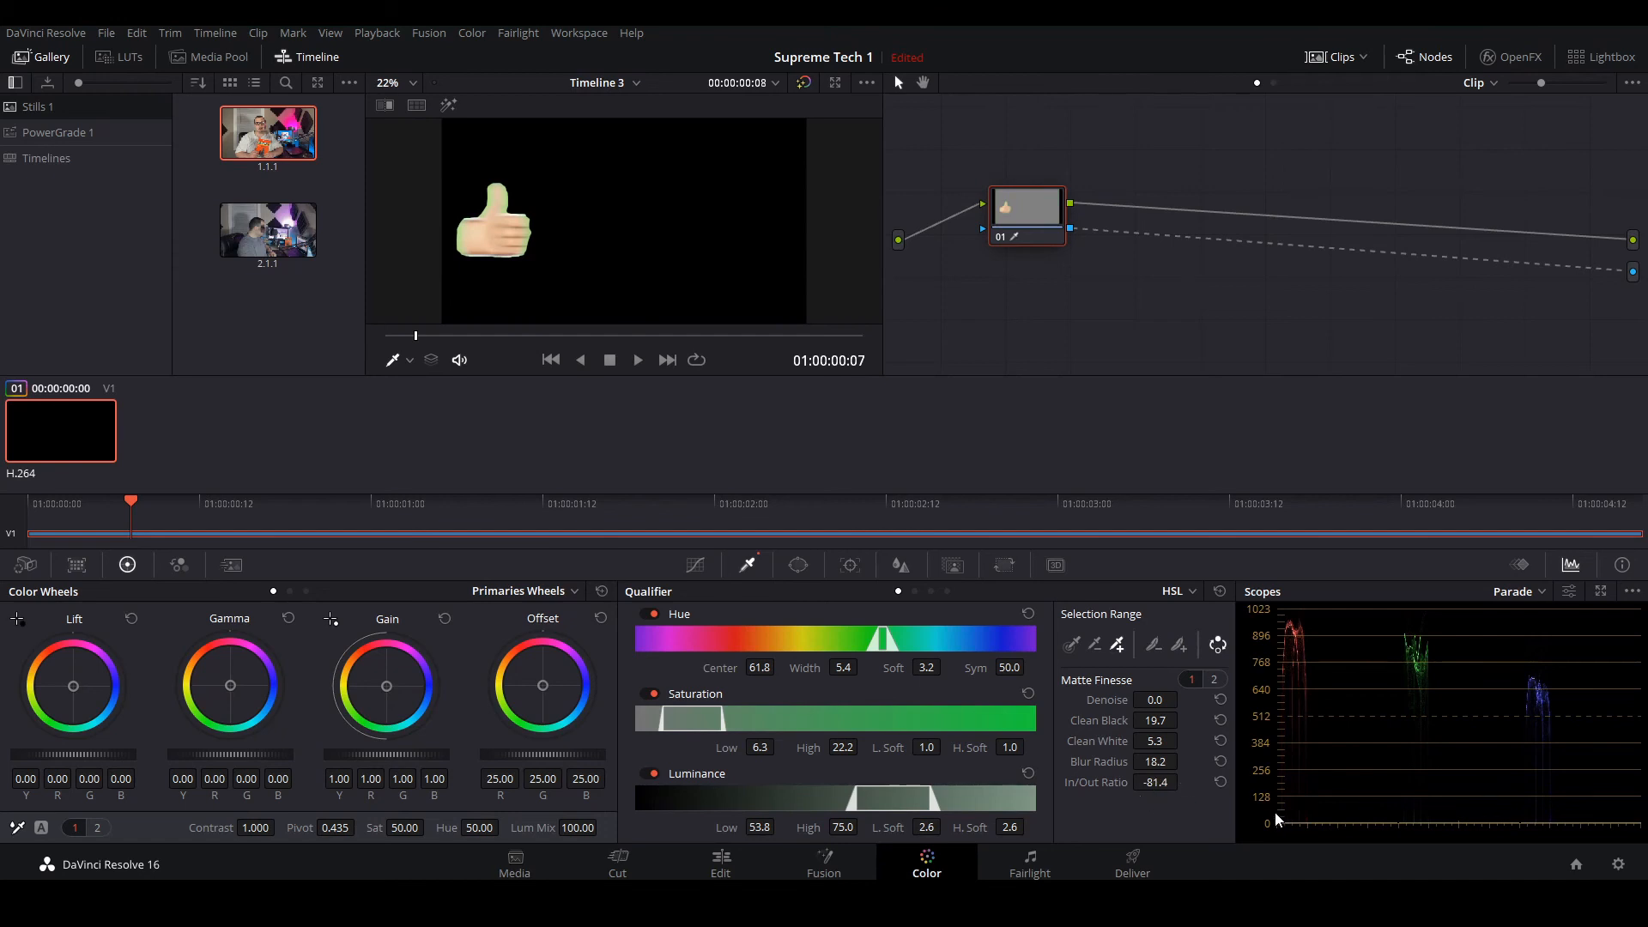
Step: Play back the cleaned-up matte from the clip's start and return to 01:00:00:07 to examine the thumb's edges
{"action": "left_click", "coordinate": [43, 497]}
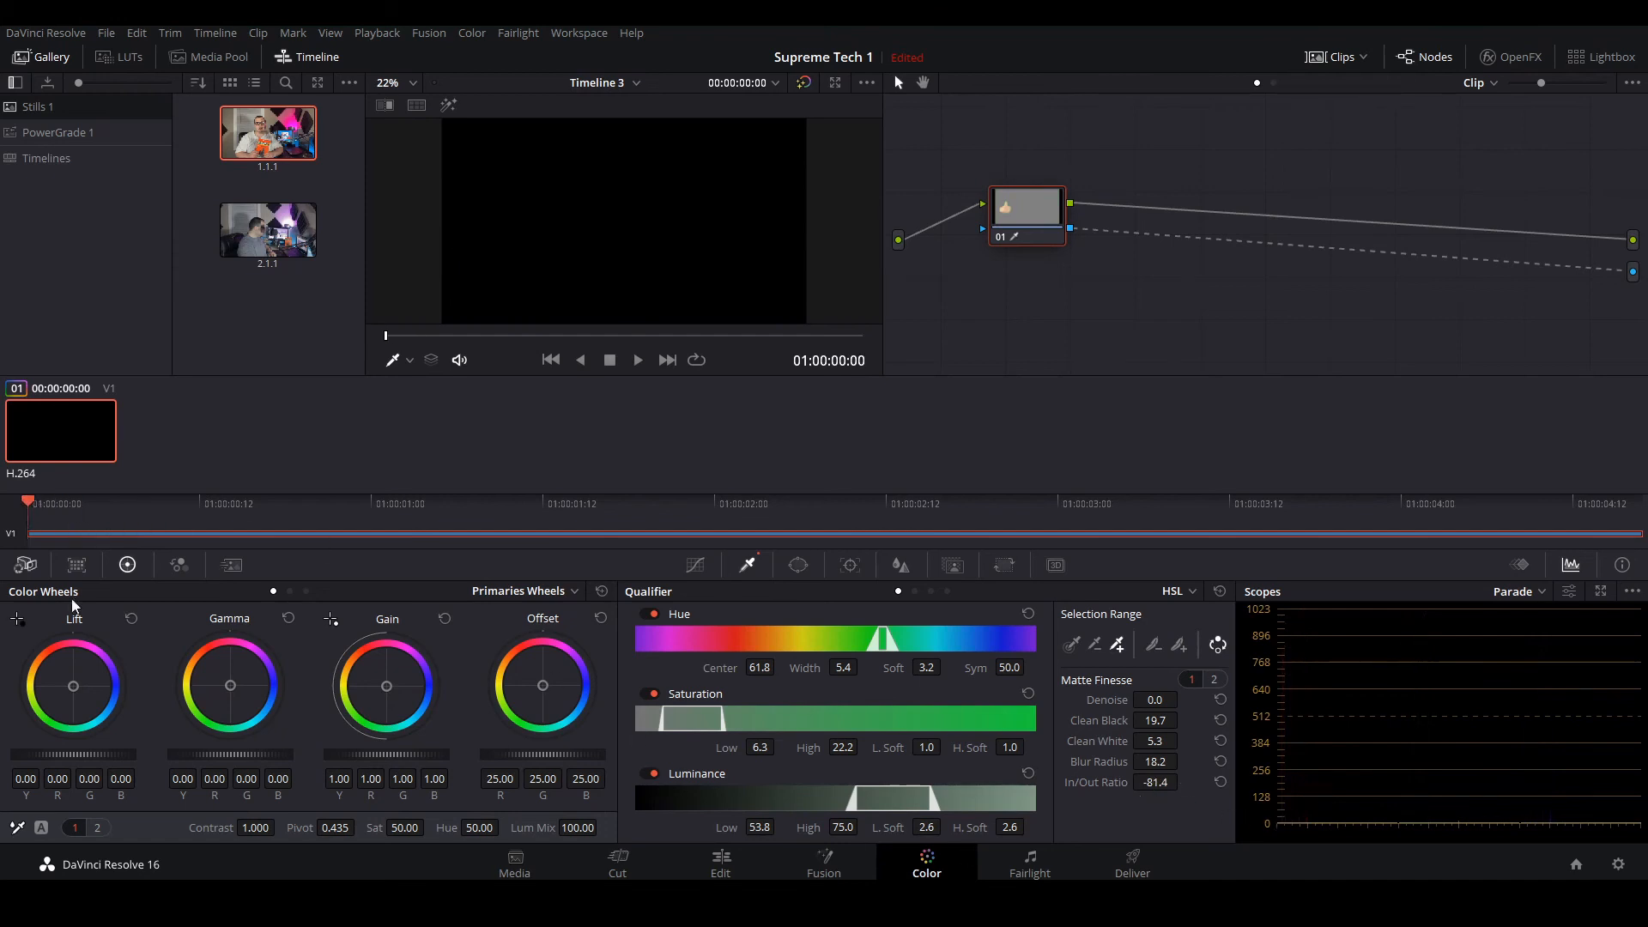
{"action": "key", "text": "space"}
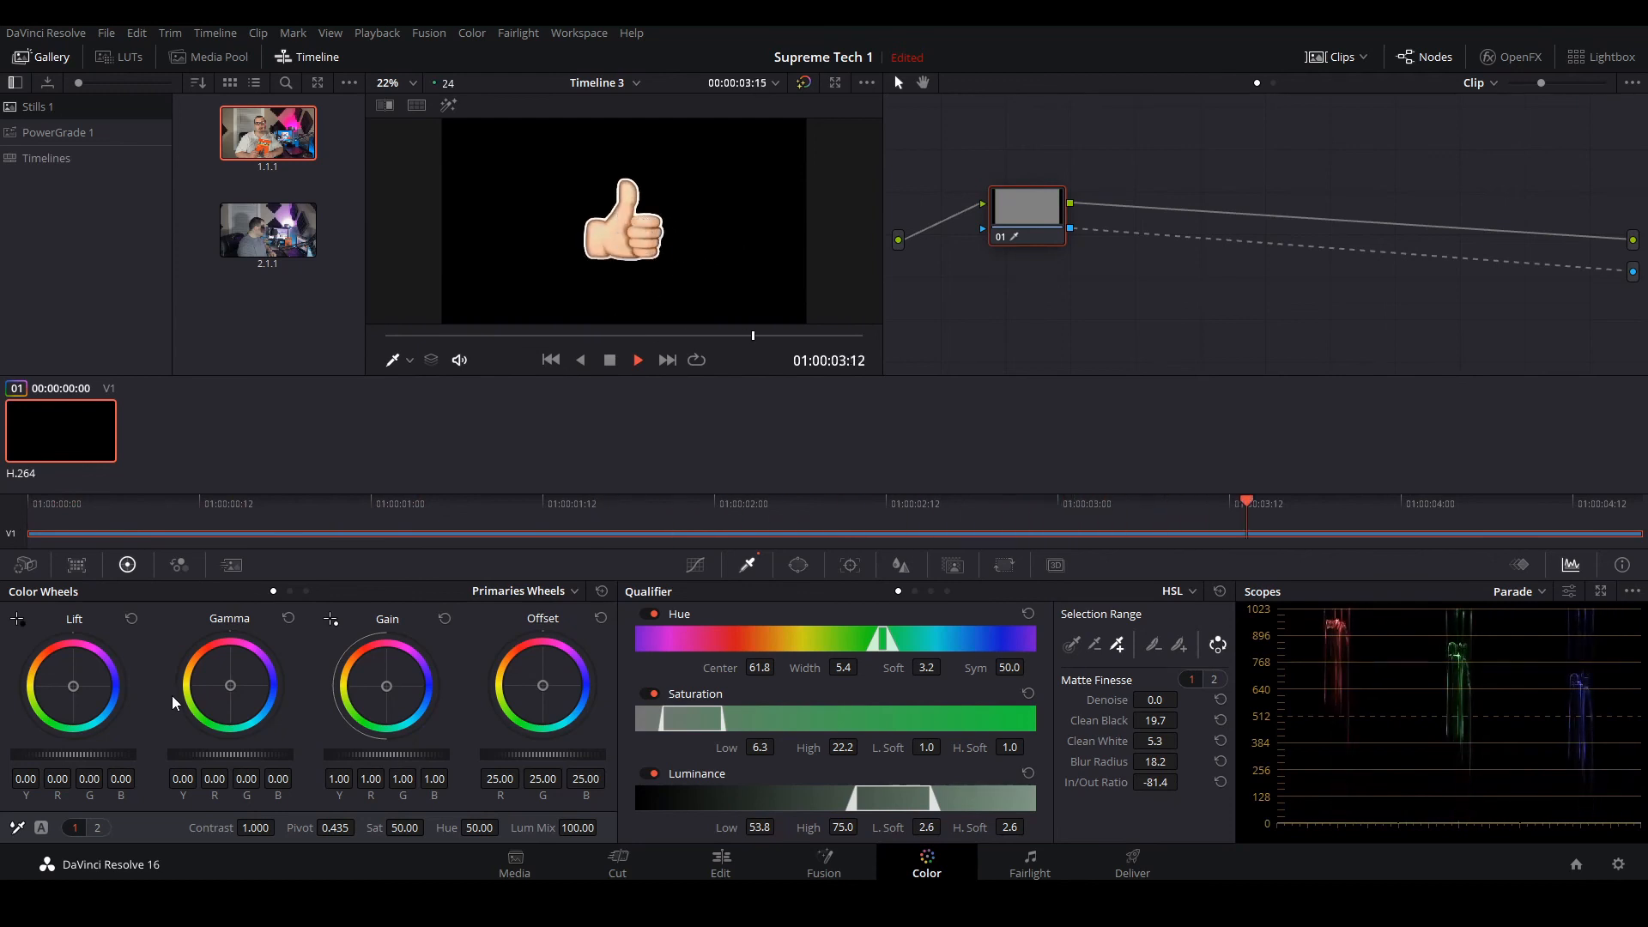
{"action": "key", "text": "space"}
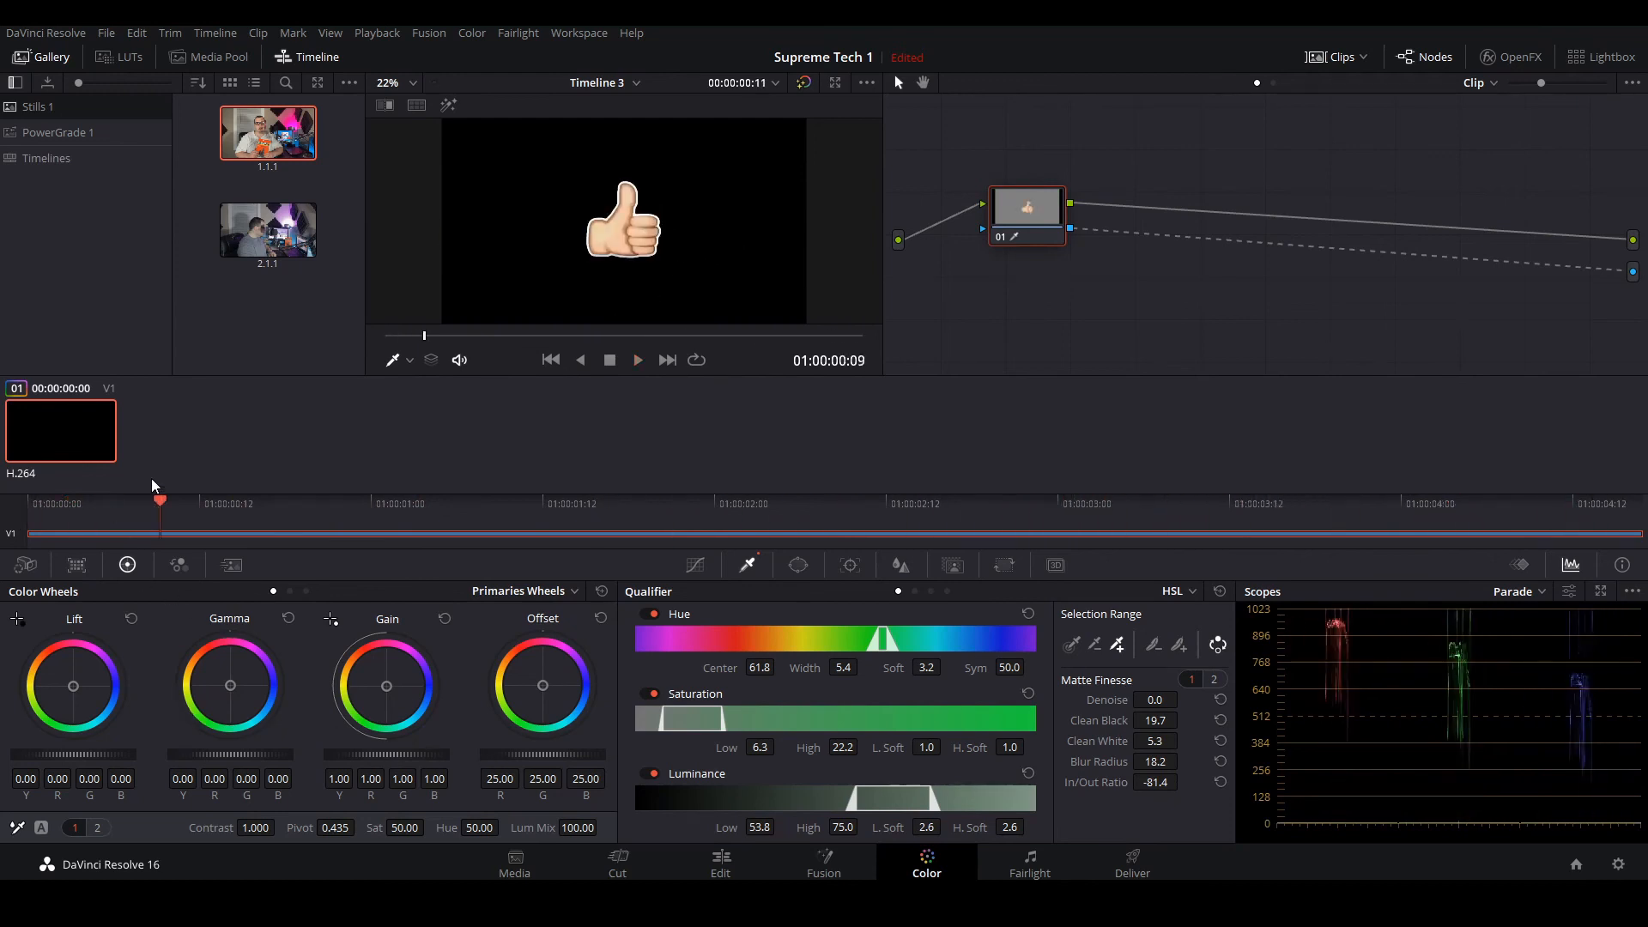
{"action": "left_click", "coordinate": [79, 499]}
{"action": "left_click", "coordinate": [39, 510]}
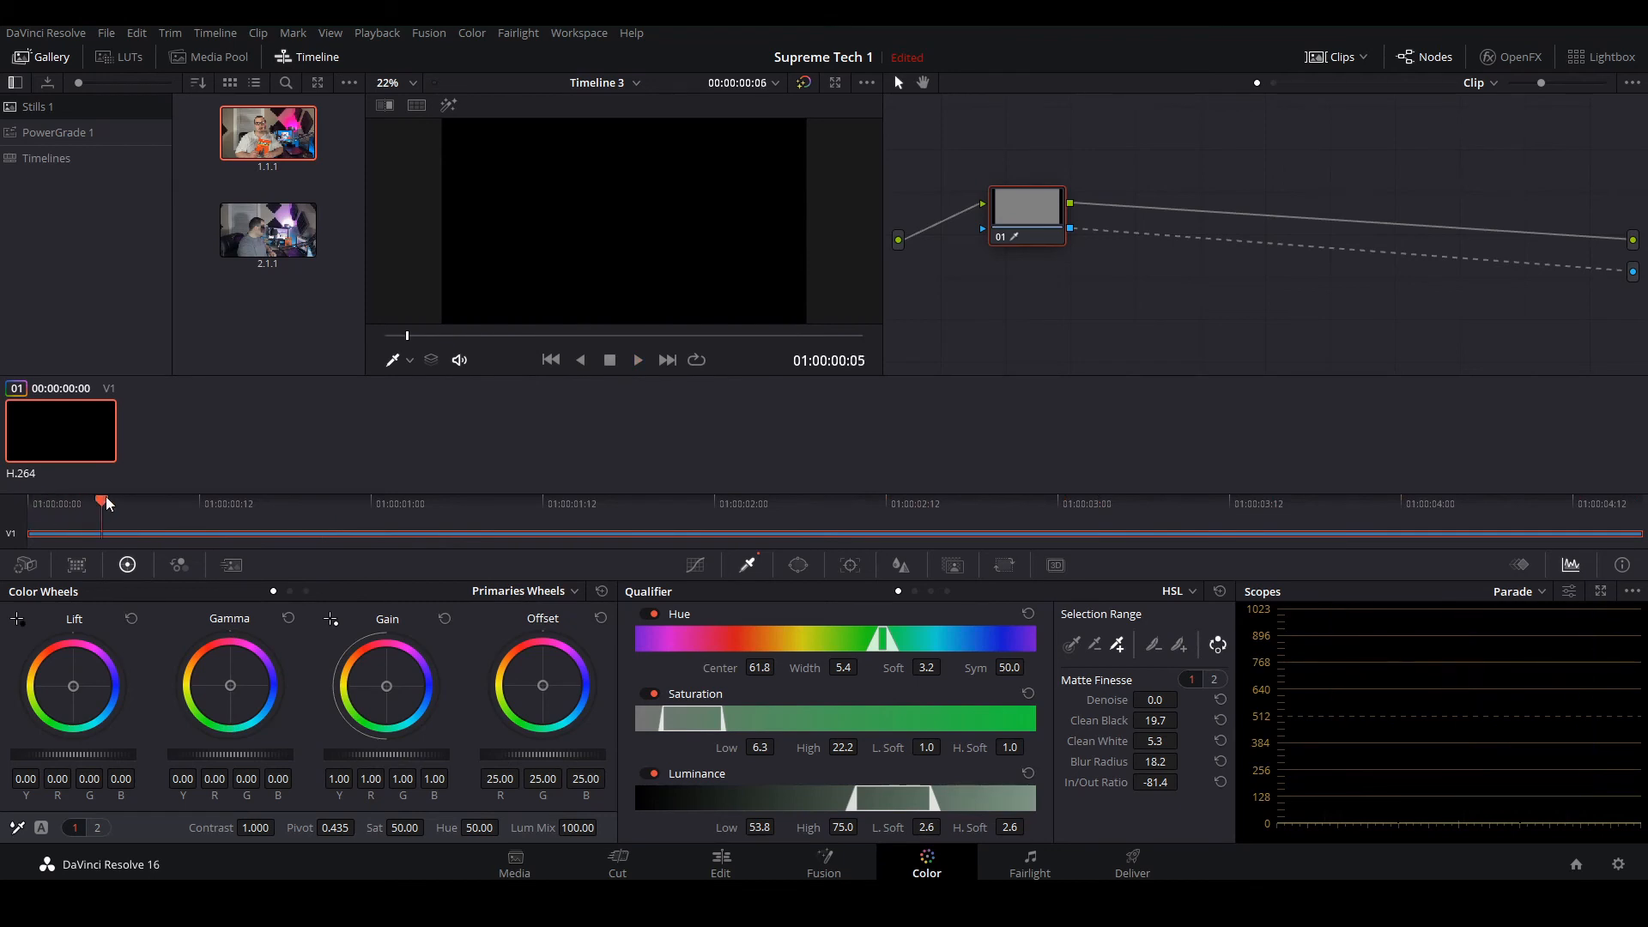
{"action": "left_click_drag", "start_coordinate": [115, 498], "coordinate": [135, 498]}
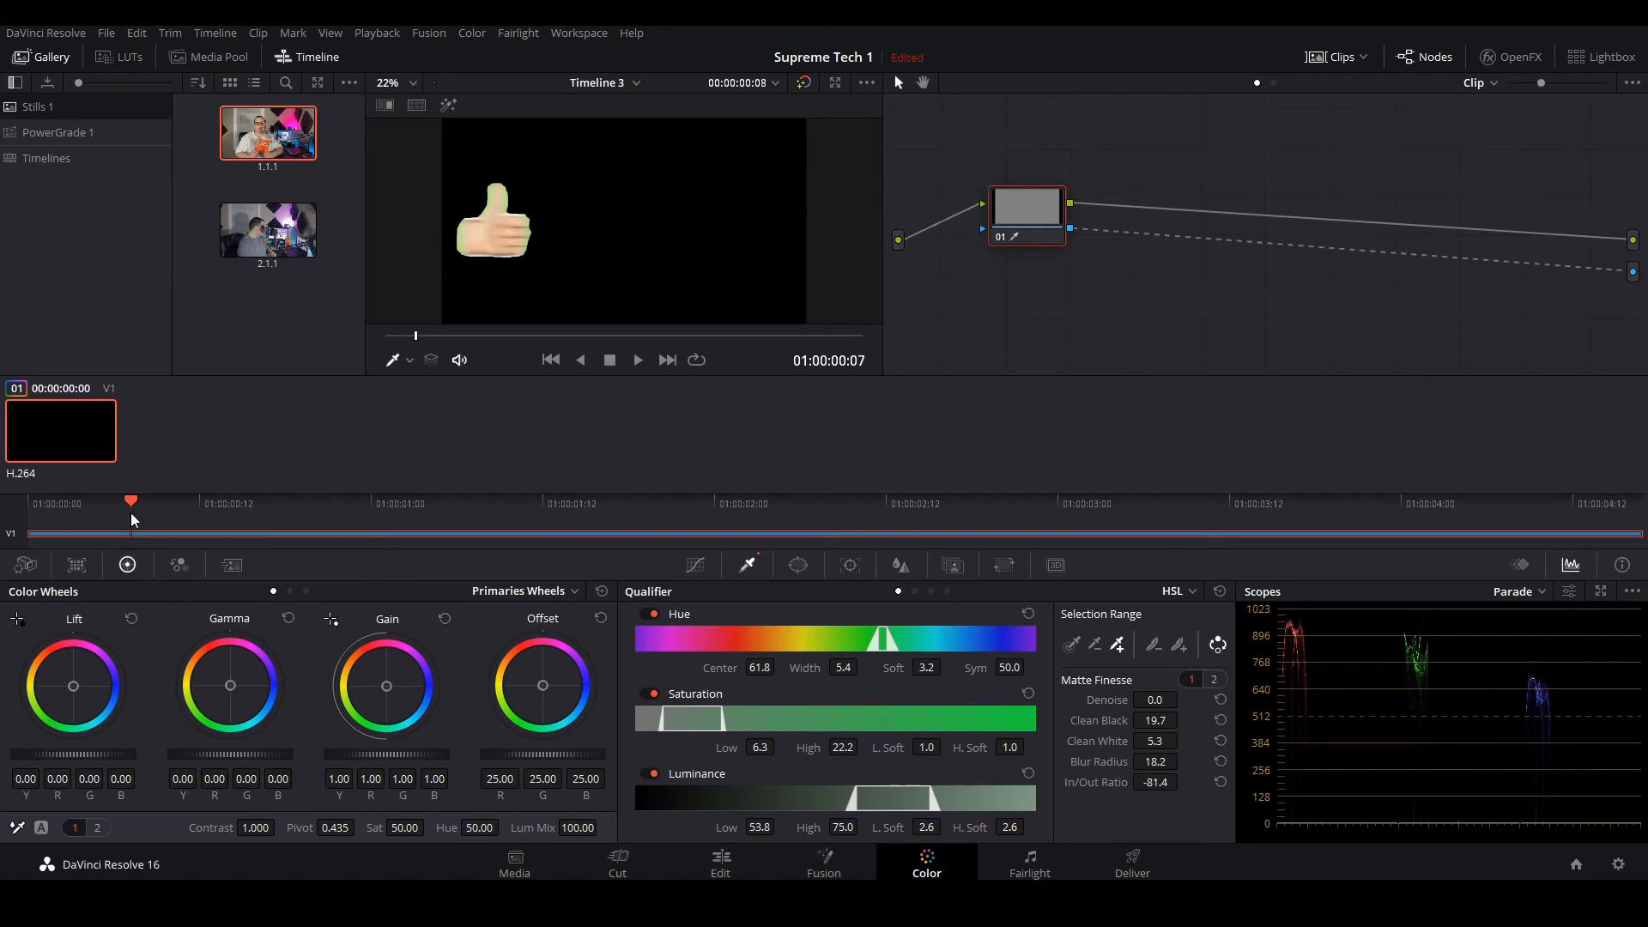
Step: Replay the keyed clip from its start and stop at 01:00:00:19
{"action": "left_click", "coordinate": [102, 503]}
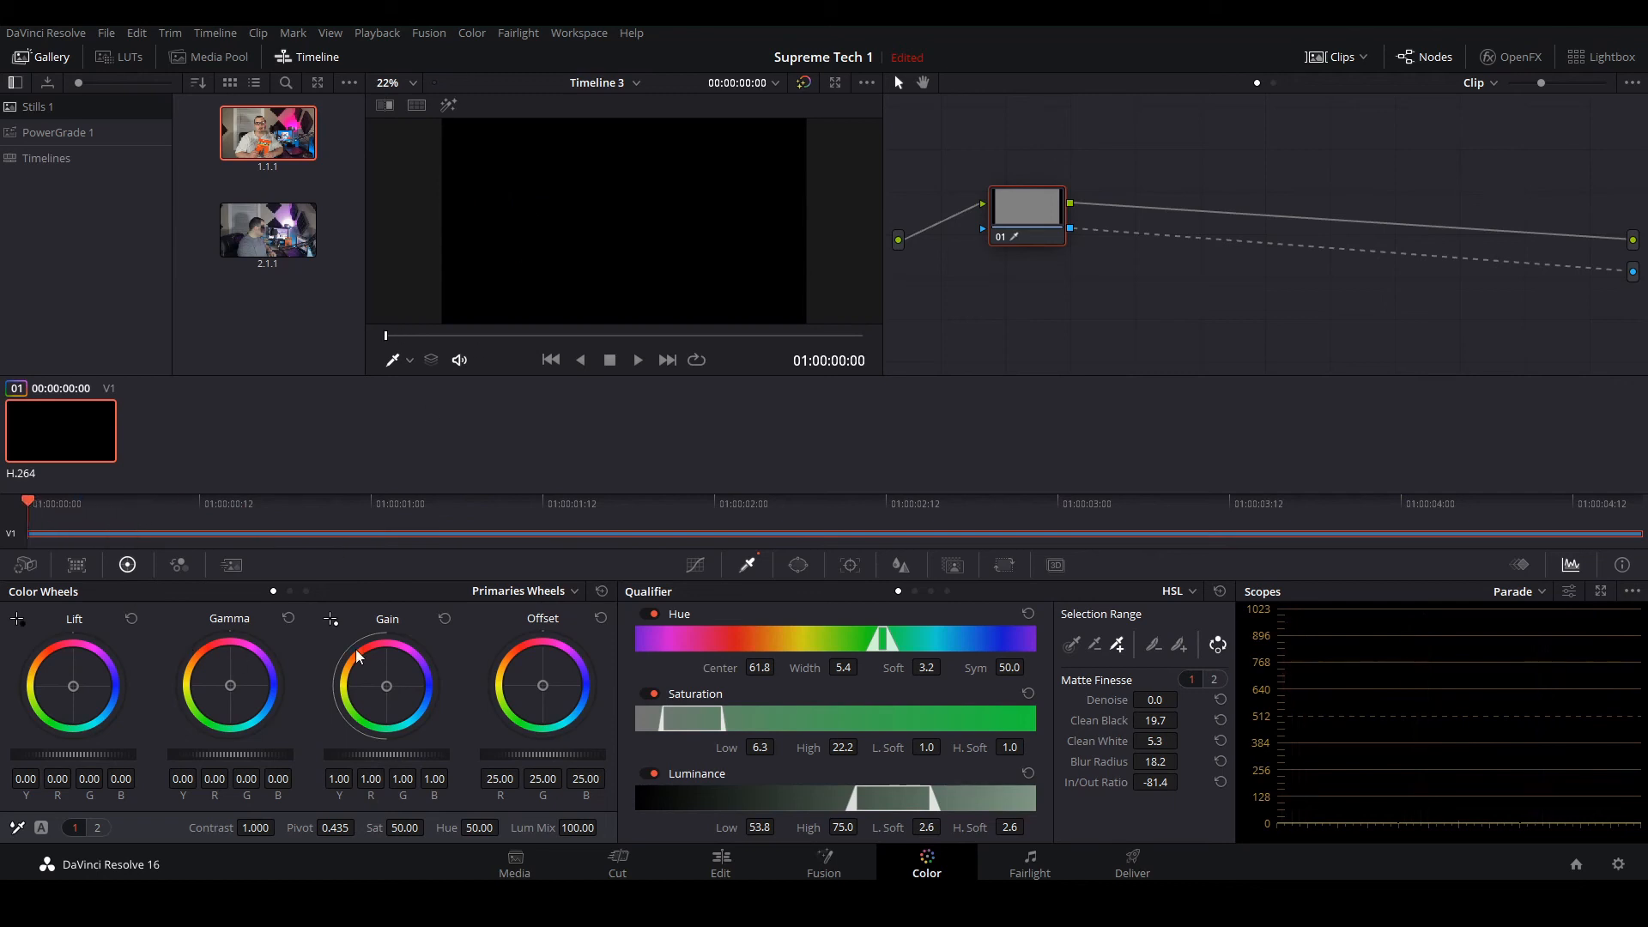
{"action": "key", "text": "space"}
{"action": "key", "text": "space"}
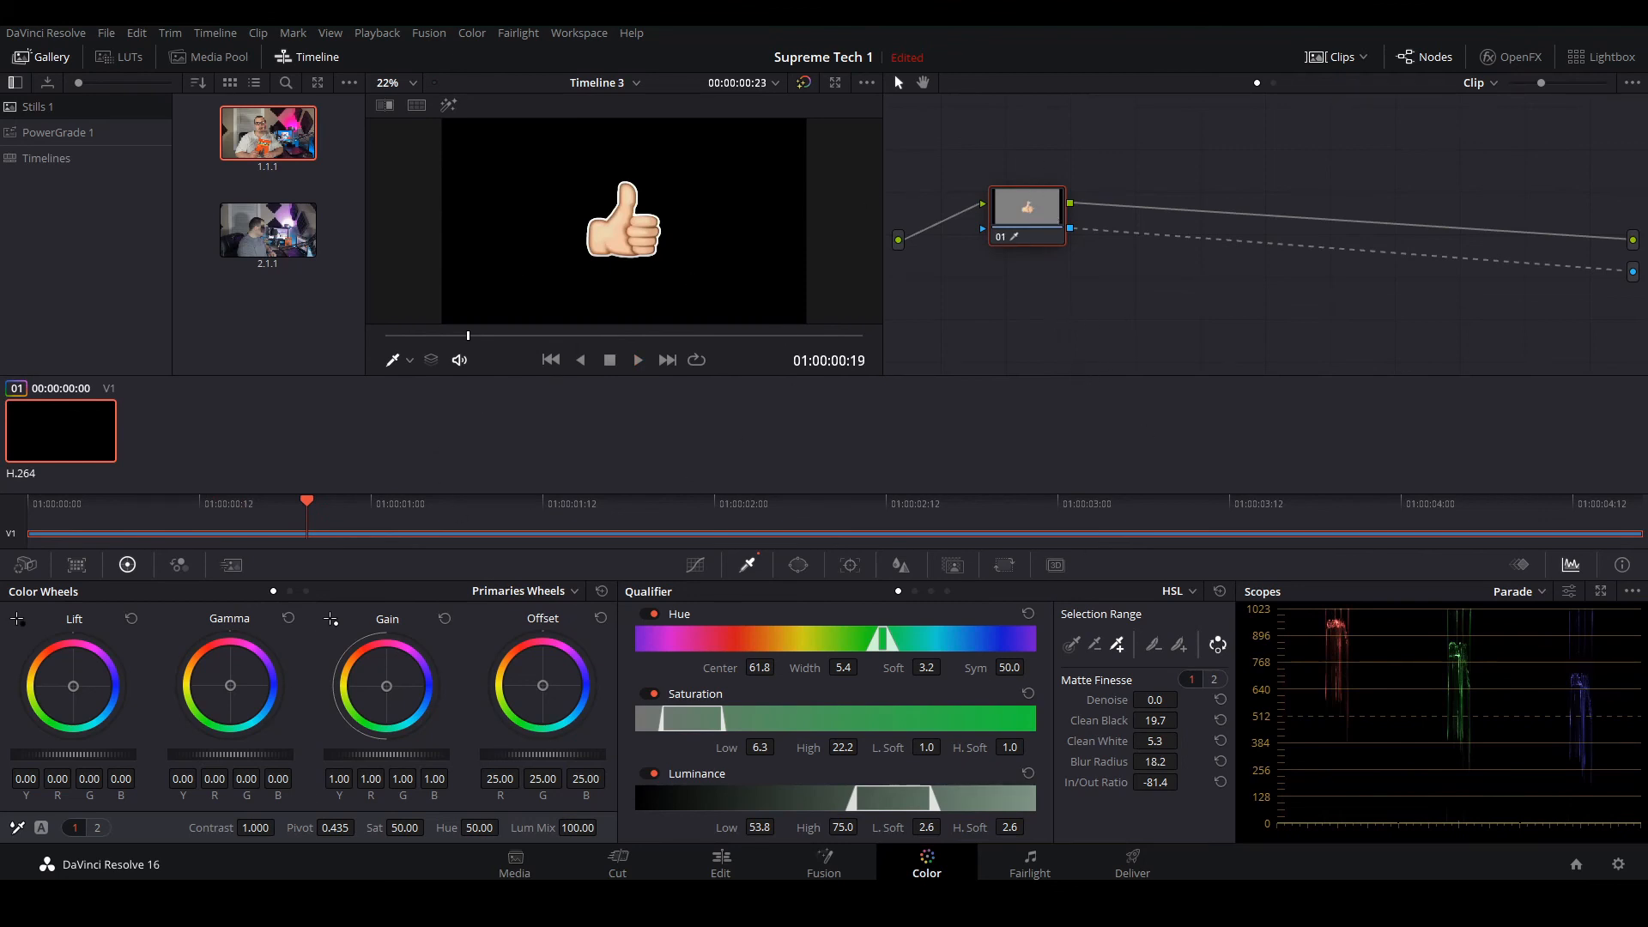
Step: Go to the Edit page, play Timeline 3 from the start and return to 01:00:00:21 to check the keyed thumb
{"action": "left_click", "coordinate": [723, 865]}
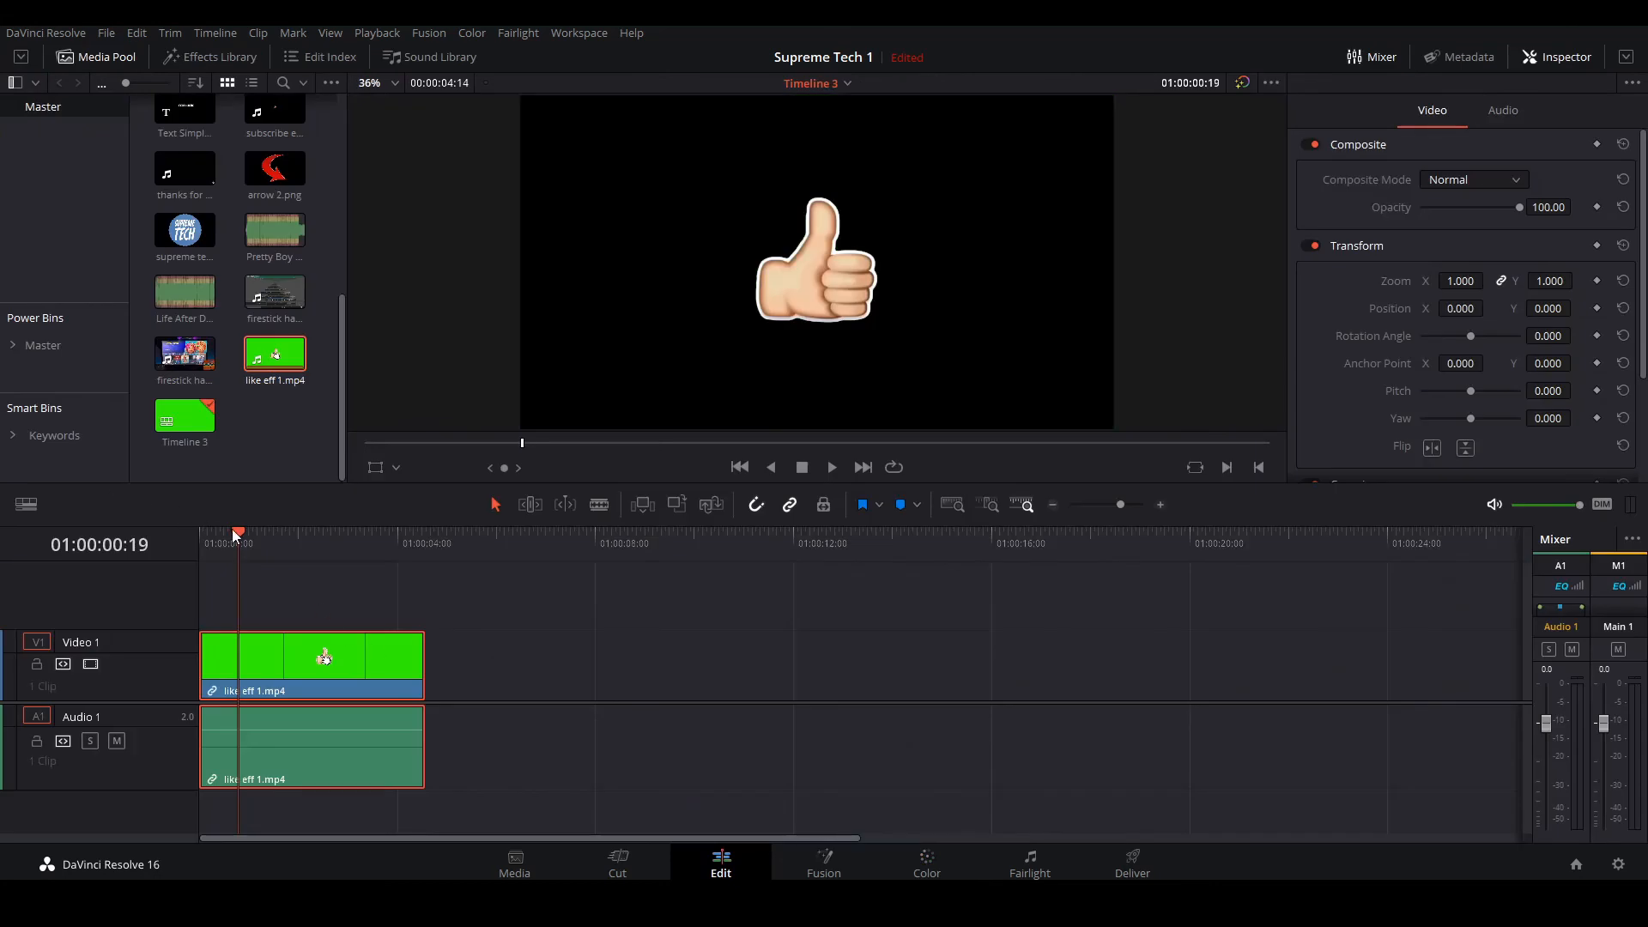
{"action": "left_click_drag", "start_coordinate": [234, 532], "coordinate": [134, 532]}
{"action": "key", "text": "space"}
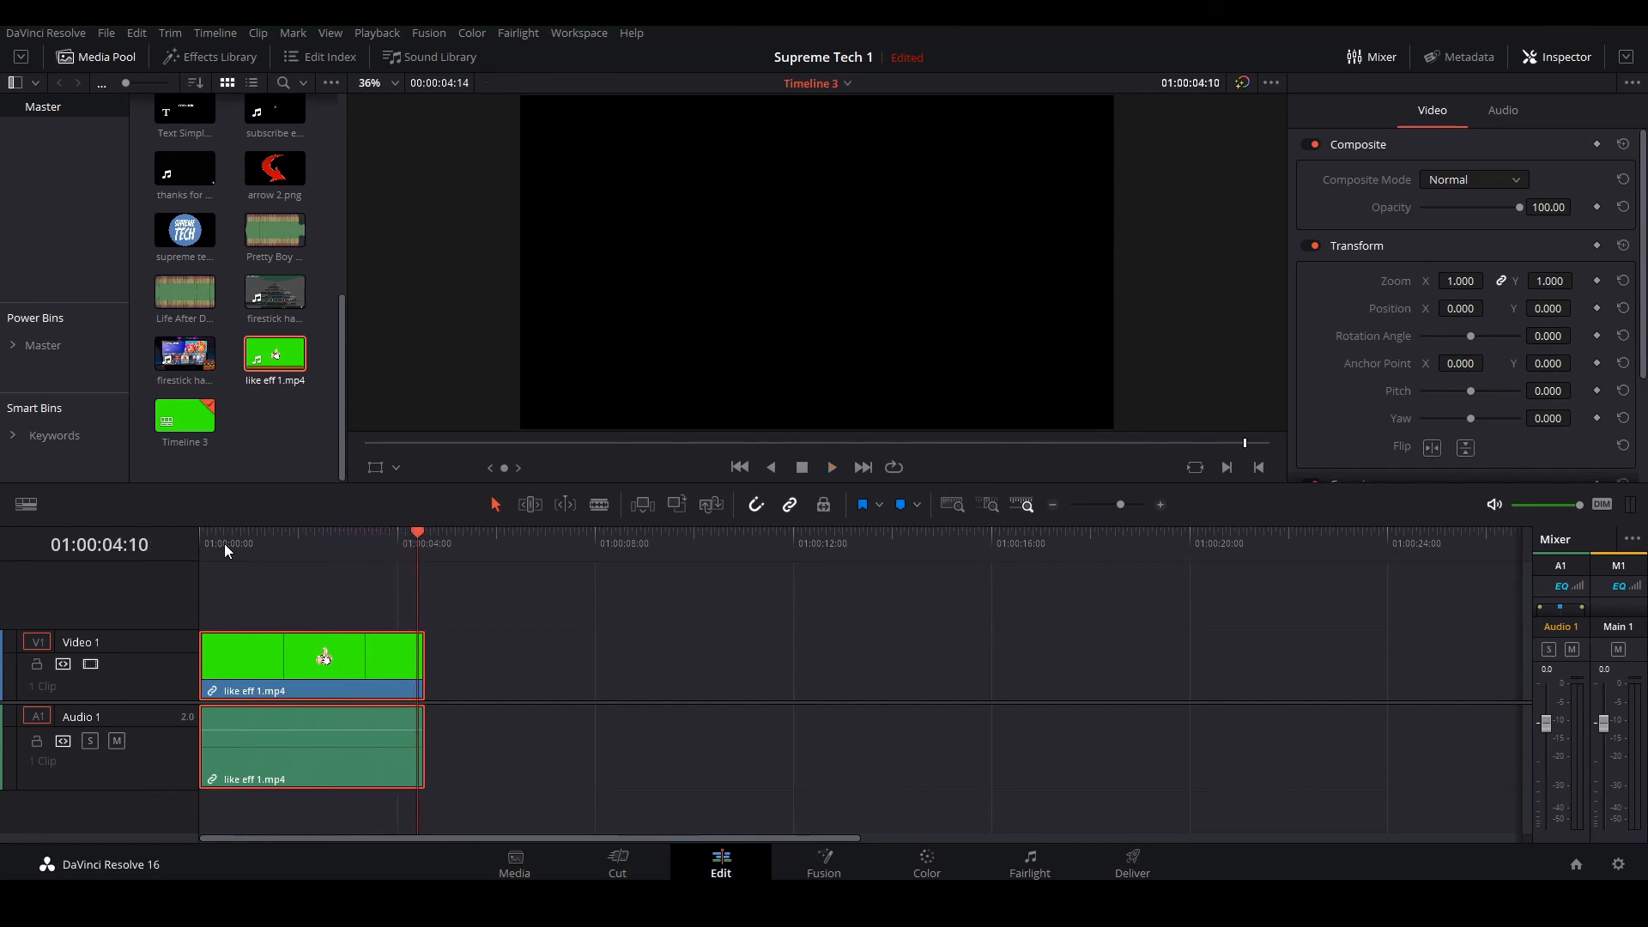
{"action": "mouse_move", "coordinate": [224, 543]}
{"action": "left_mouse_down"}
{"action": "mouse_move", "coordinate": [373, 539]}
{"action": "mouse_move", "coordinate": [244, 543]}
{"action": "left_mouse_up"}
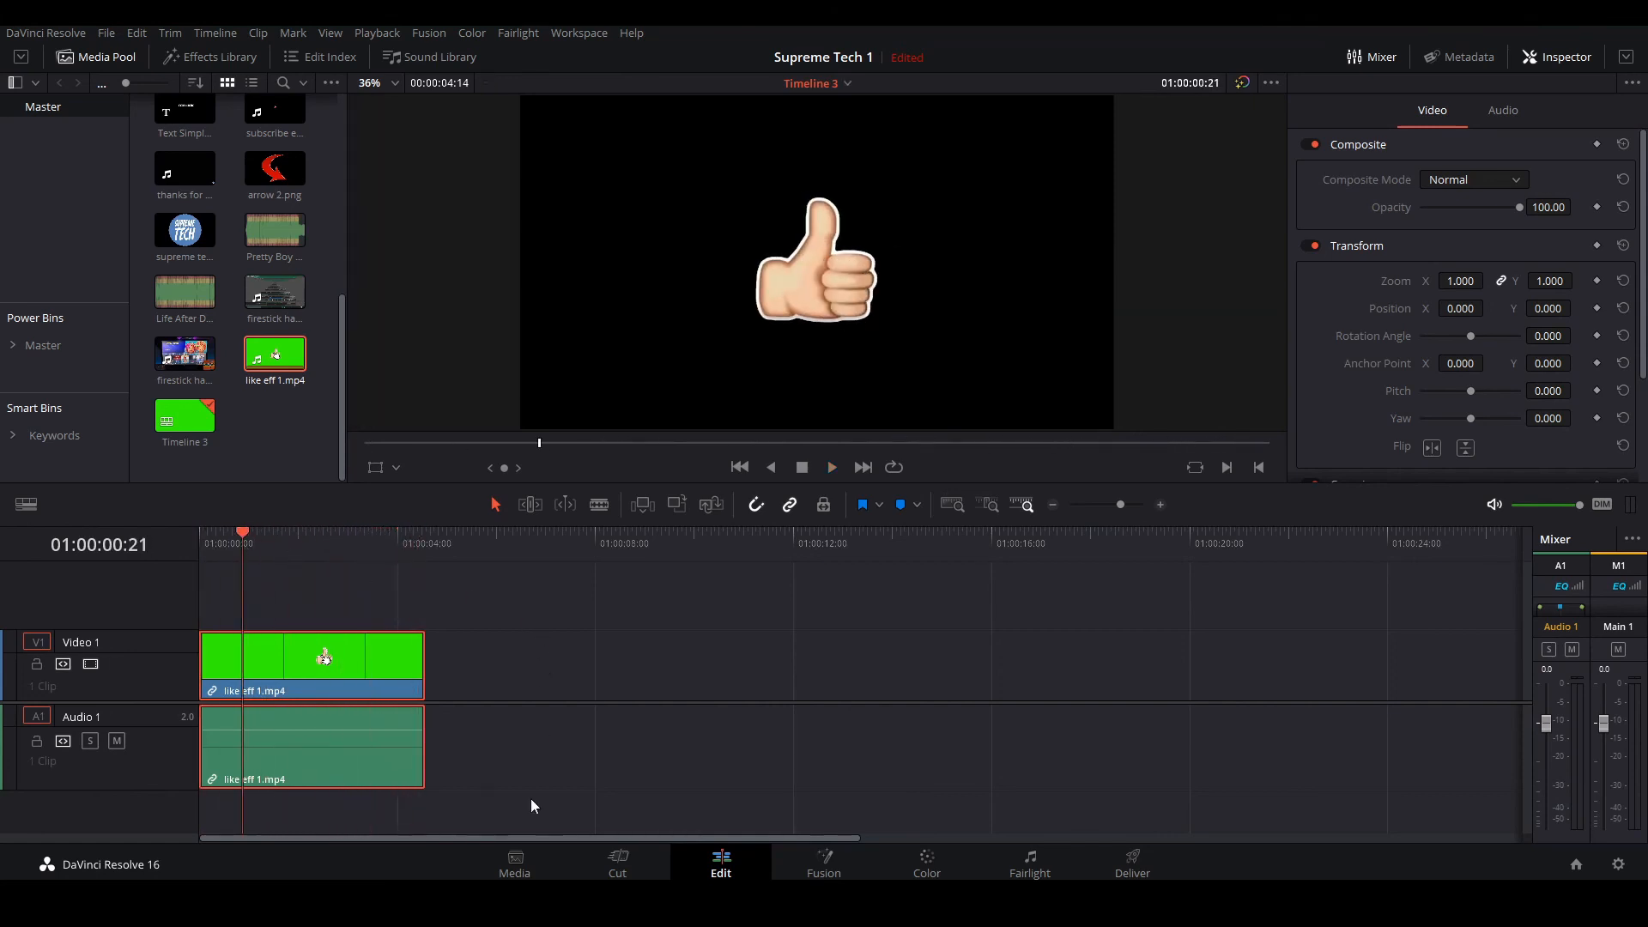
Step: Go to the Deliver page and open the list of saved export presets
{"action": "left_click", "coordinate": [1135, 861]}
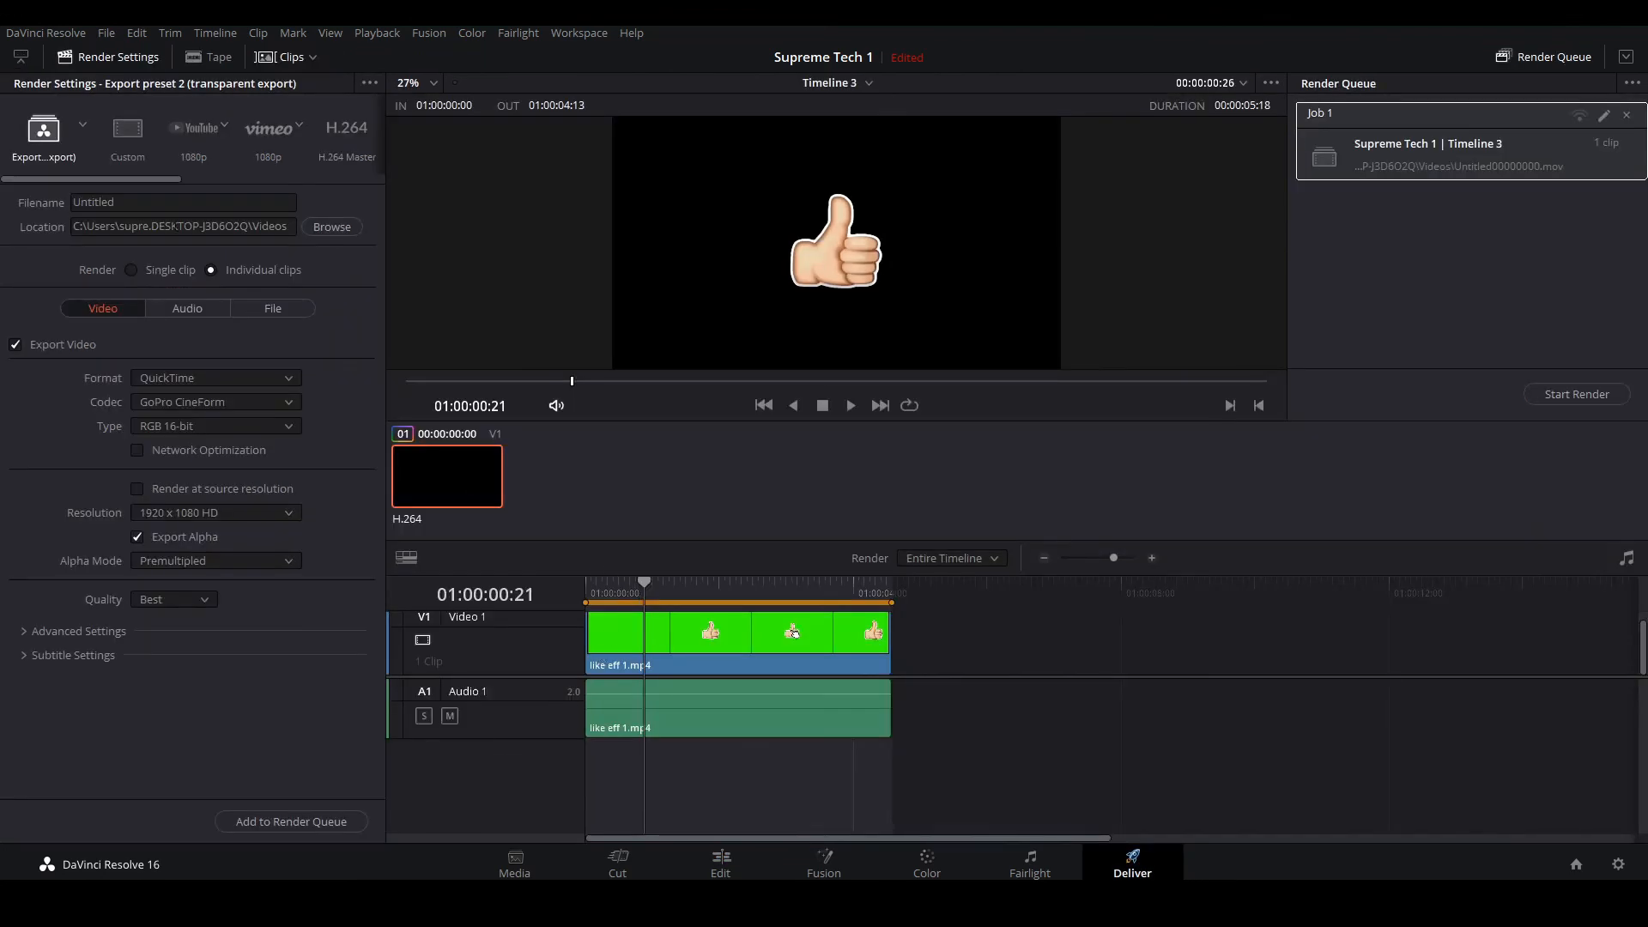
{"action": "left_click", "coordinate": [83, 122]}
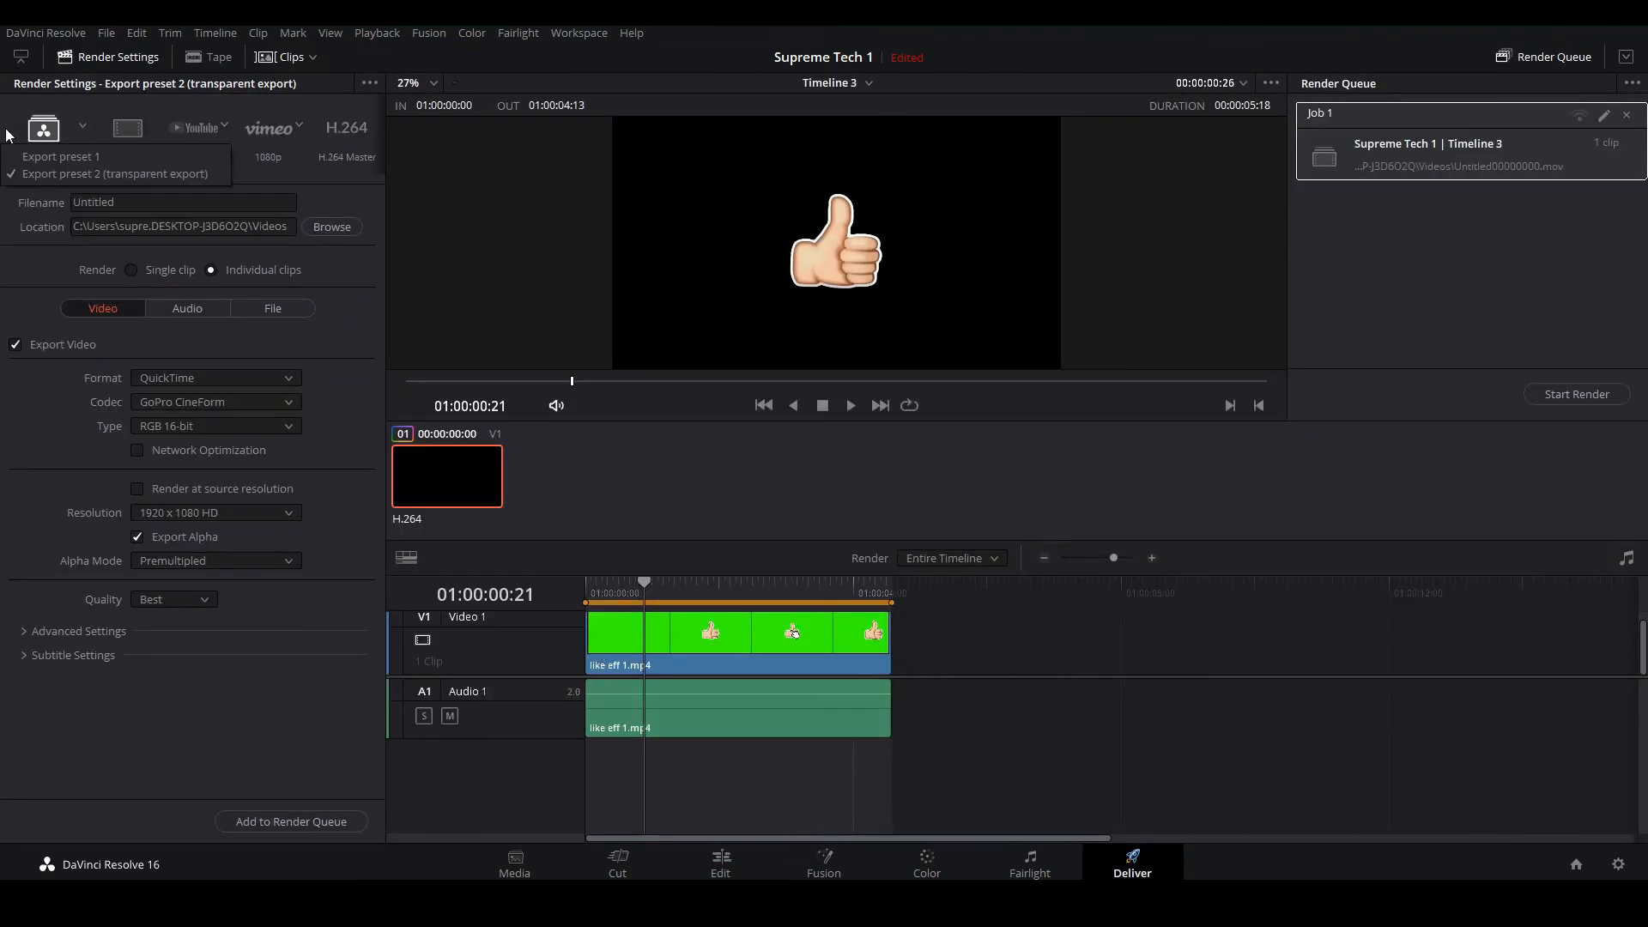